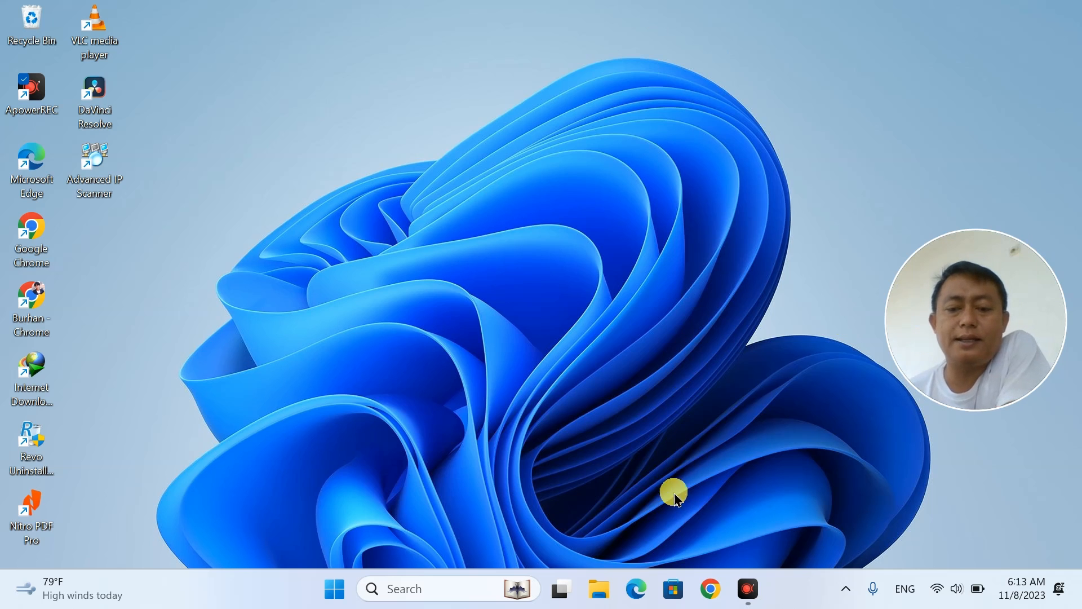
Step: Open Chrome with the second user profile and rerun the earlier Google search for the tutorial creator's channel
left_click(709, 601)
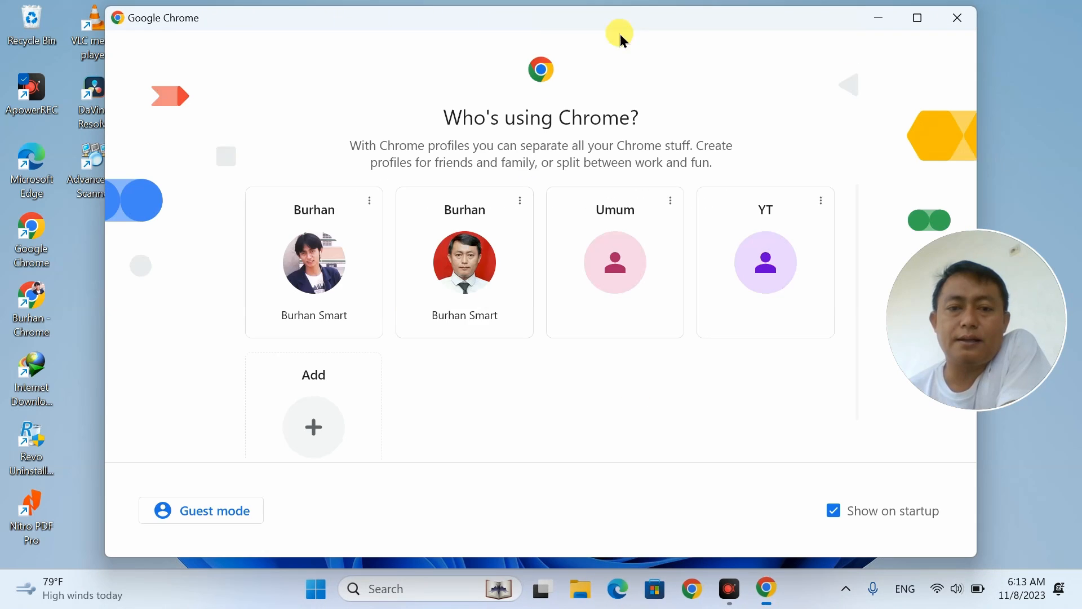
left_click(467, 280)
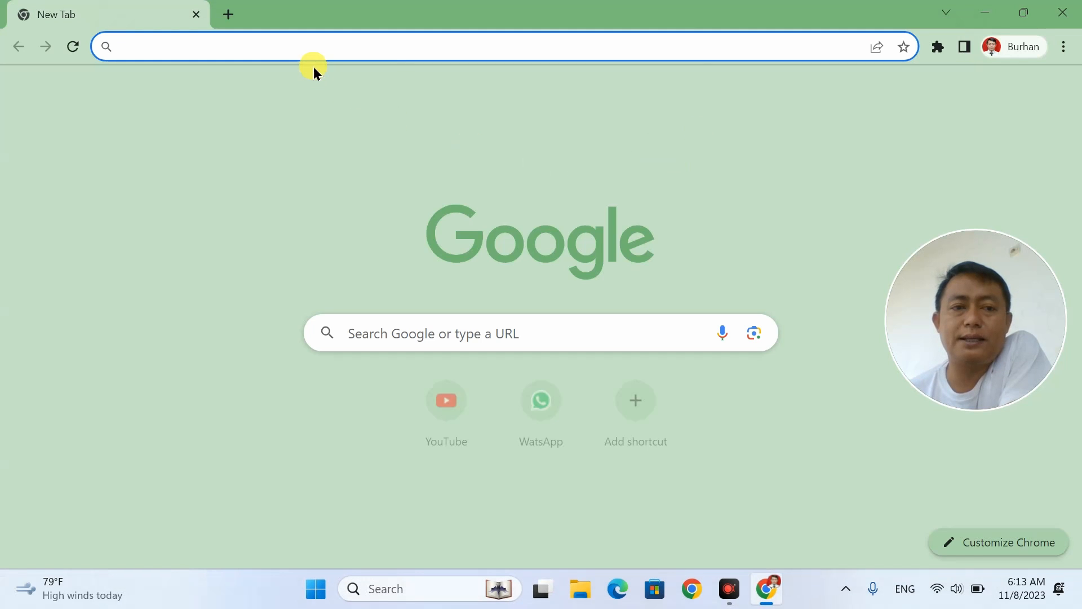
left_click(302, 48)
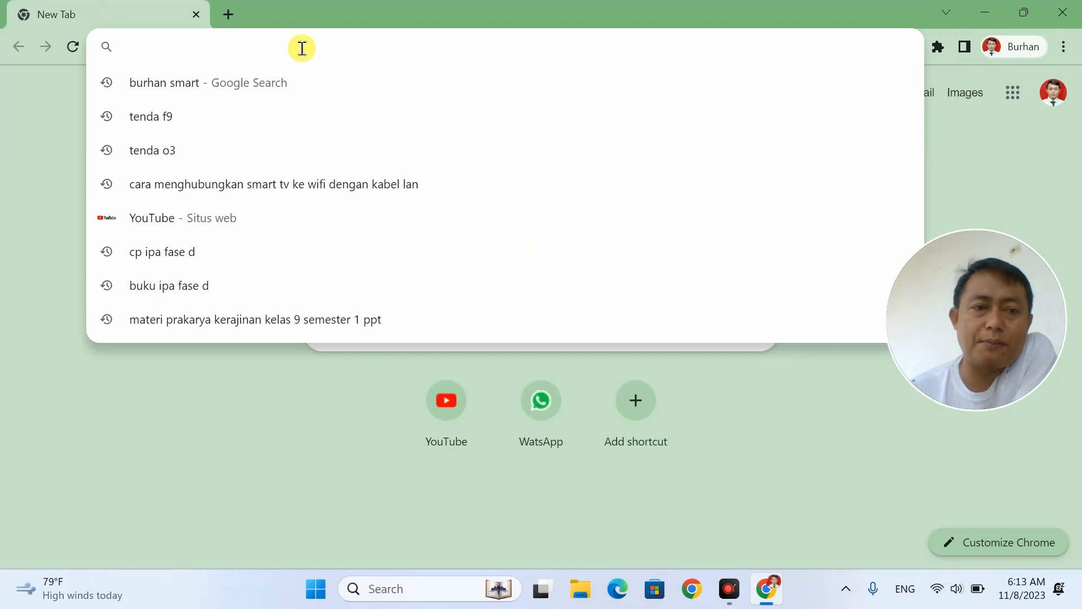
left_click(297, 71)
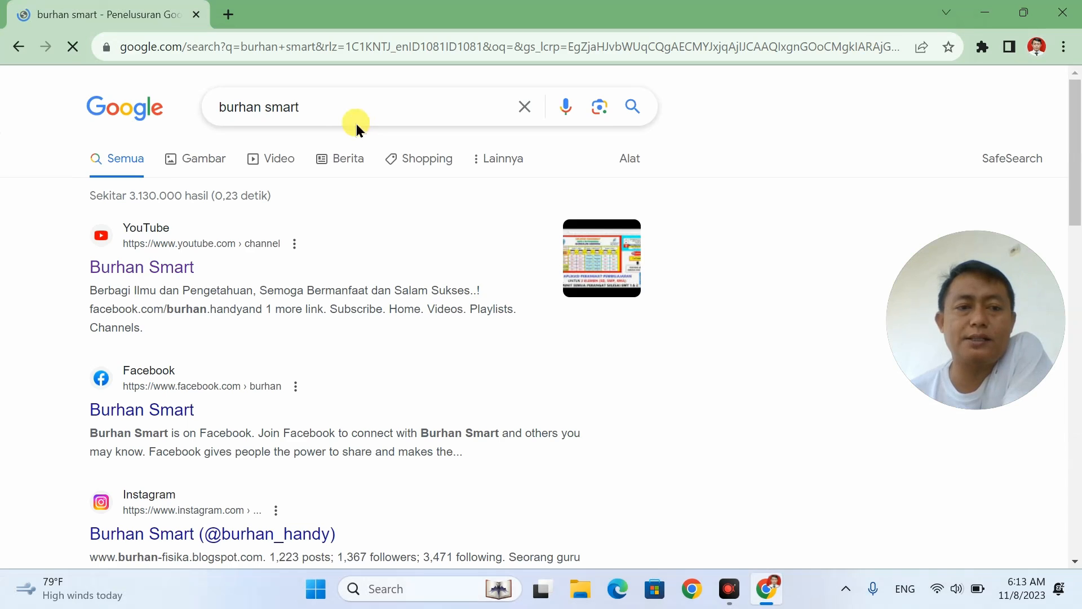
Step: Go to the creator's YouTube channel and open the video "Aplikasi Perangkat Pembelajaran untuk Mapel 2 Elemen KURIKULUM MERDEKA" from its video list
left_click(177, 269)
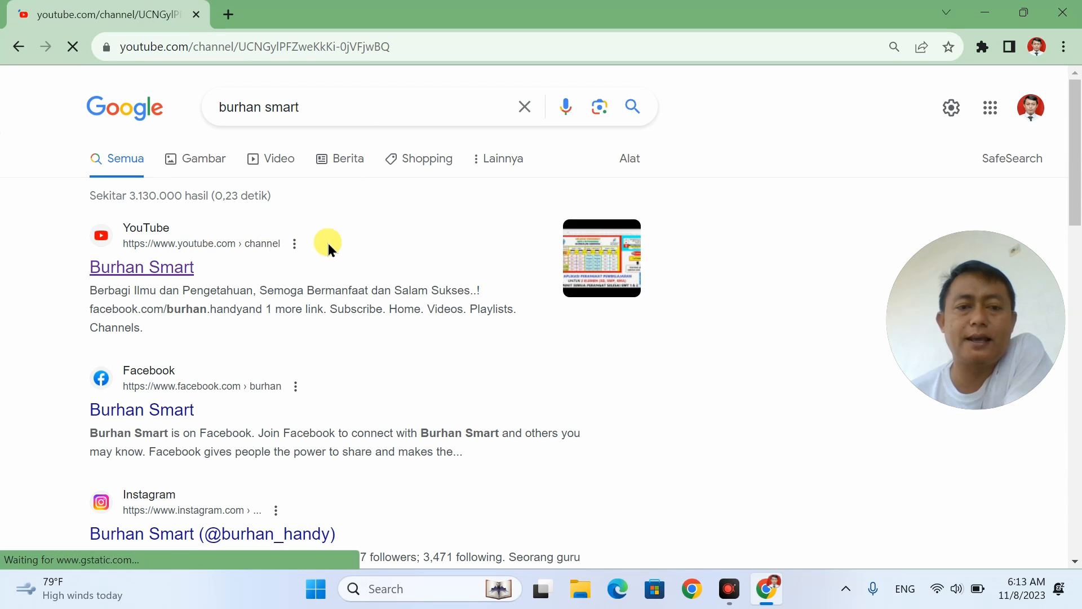
scroll(358, 367, "down", 4)
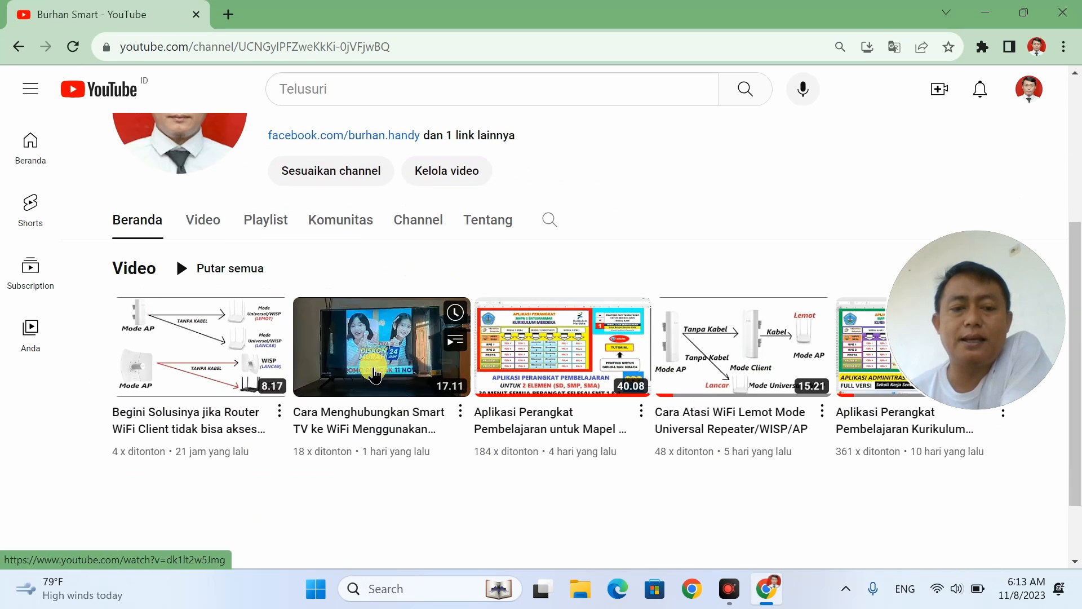
left_click(203, 220)
scroll(304, 333, "down", 5)
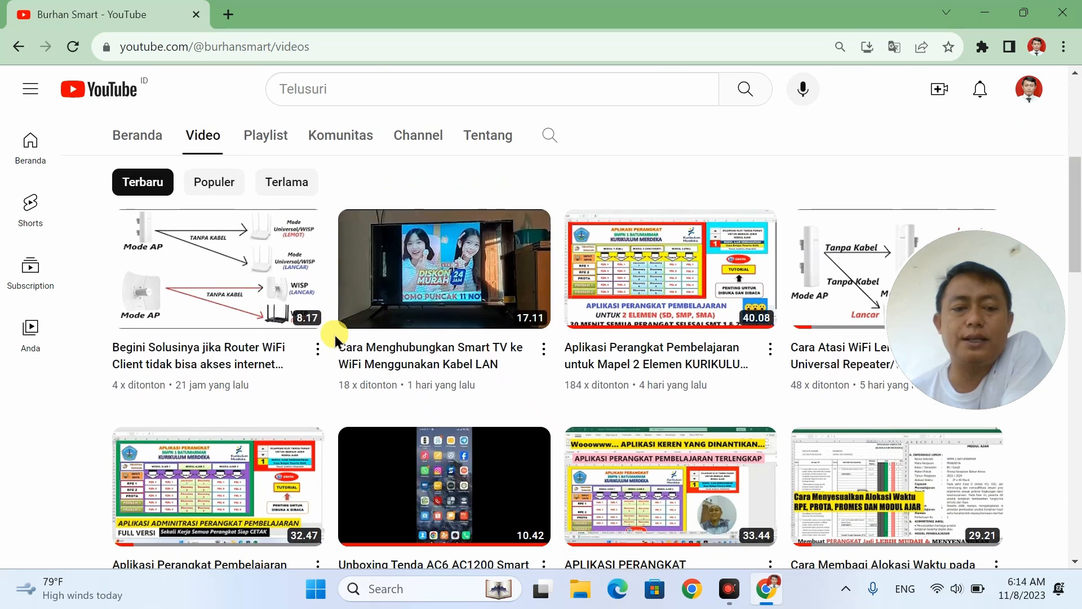
mouse_move(567, 291)
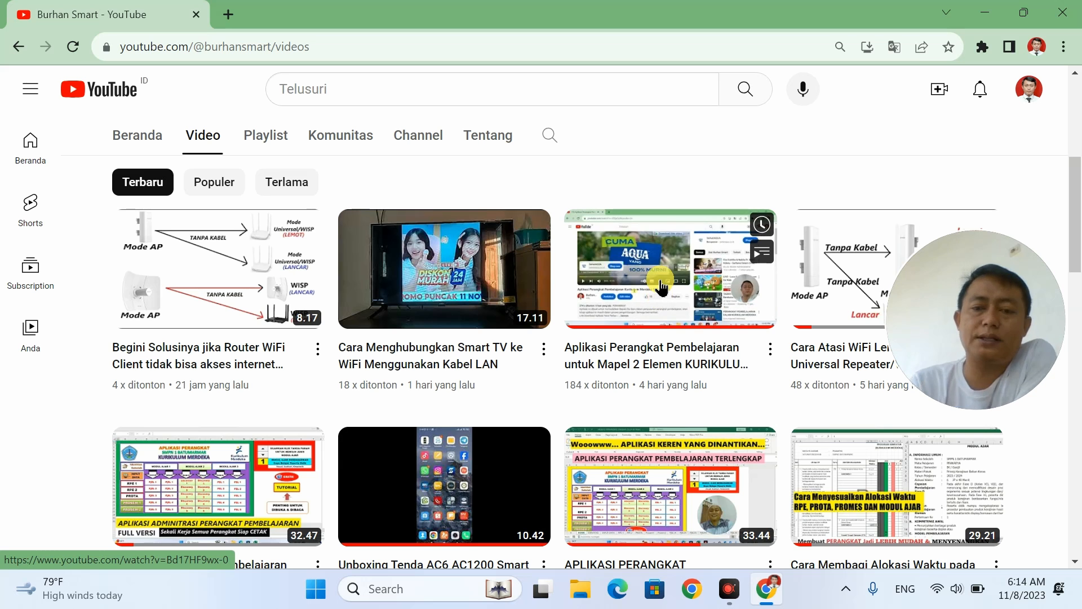
left_click(670, 291)
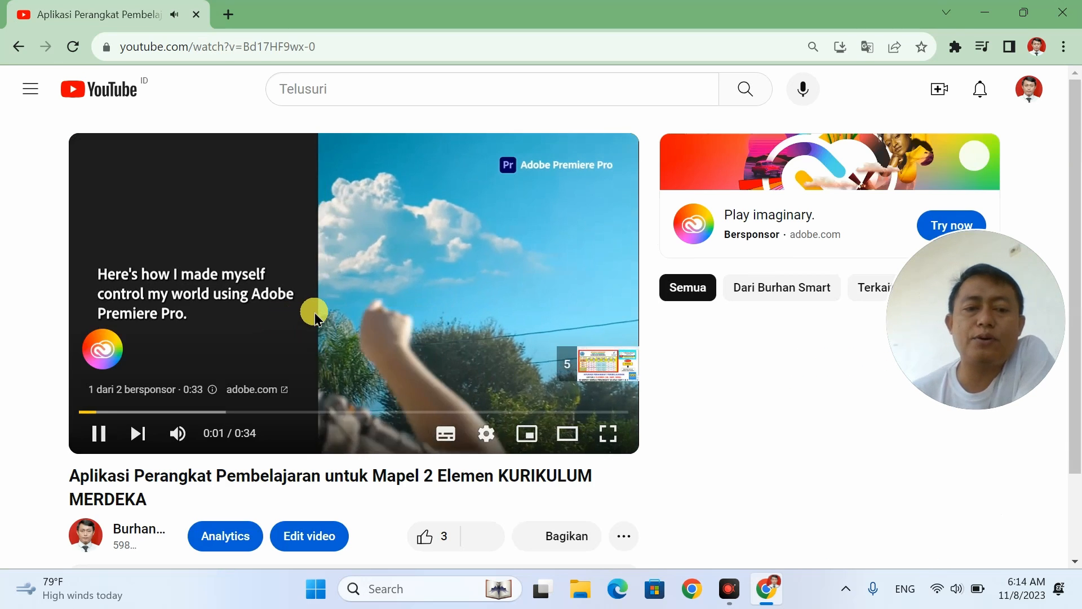
Step: Expand the video's description and open the MediaFire link for the latest application version
scroll(313, 313, "down", 2)
scroll(420, 294, "up", 1)
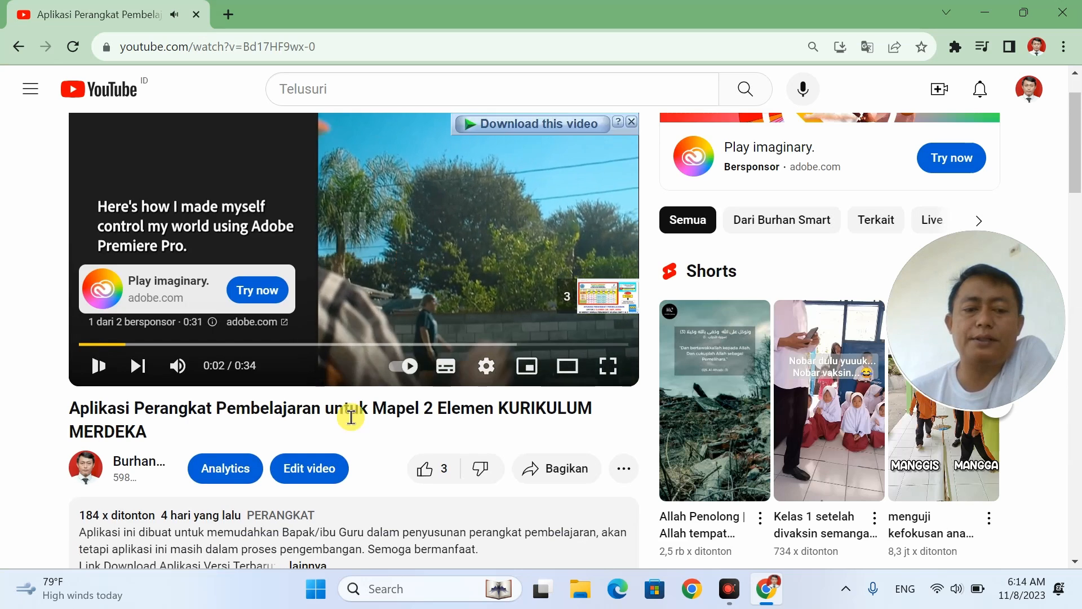
scroll(341, 397, "down", 4)
left_click(308, 315)
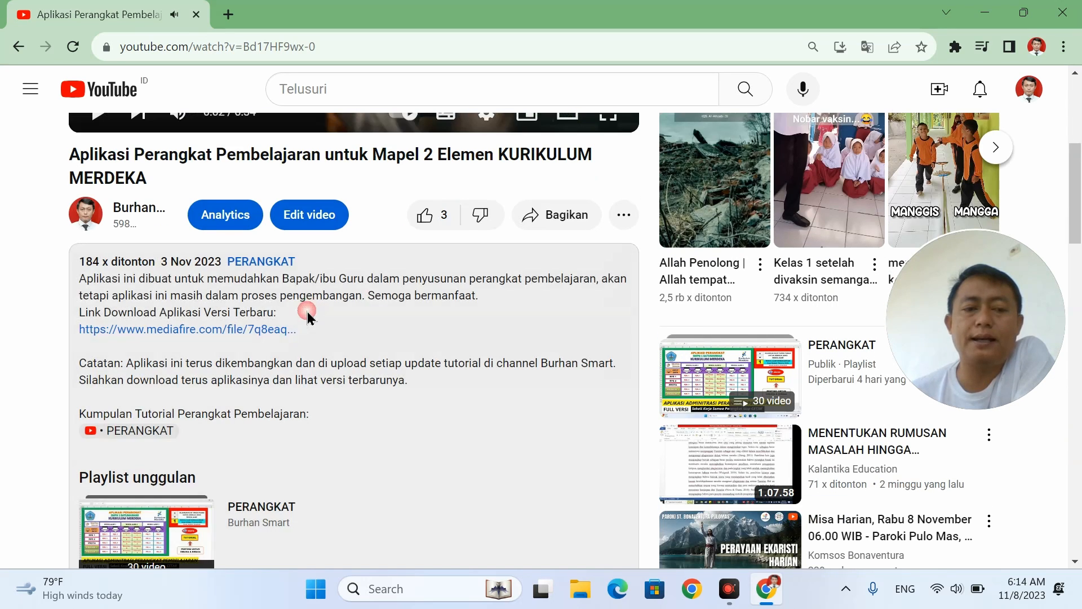
left_click(204, 333)
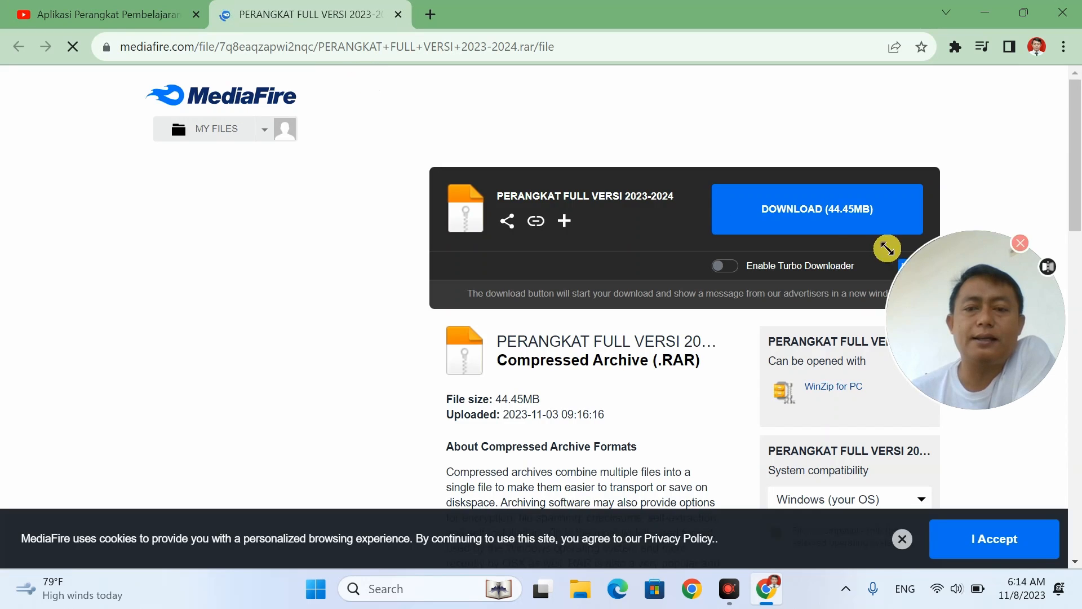
Step: Start downloading PERANGKAT FULL VERSI 2023-2024.rar from MediaFire, dismiss the advertising pop-up and close the browser
left_click(814, 224)
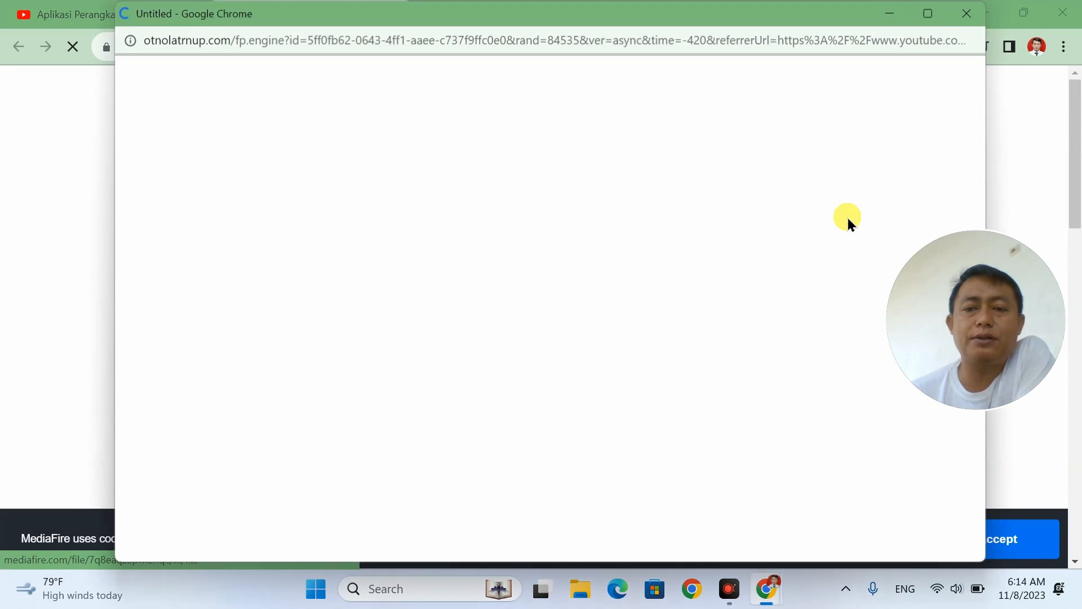
left_click(968, 15)
left_click(567, 364)
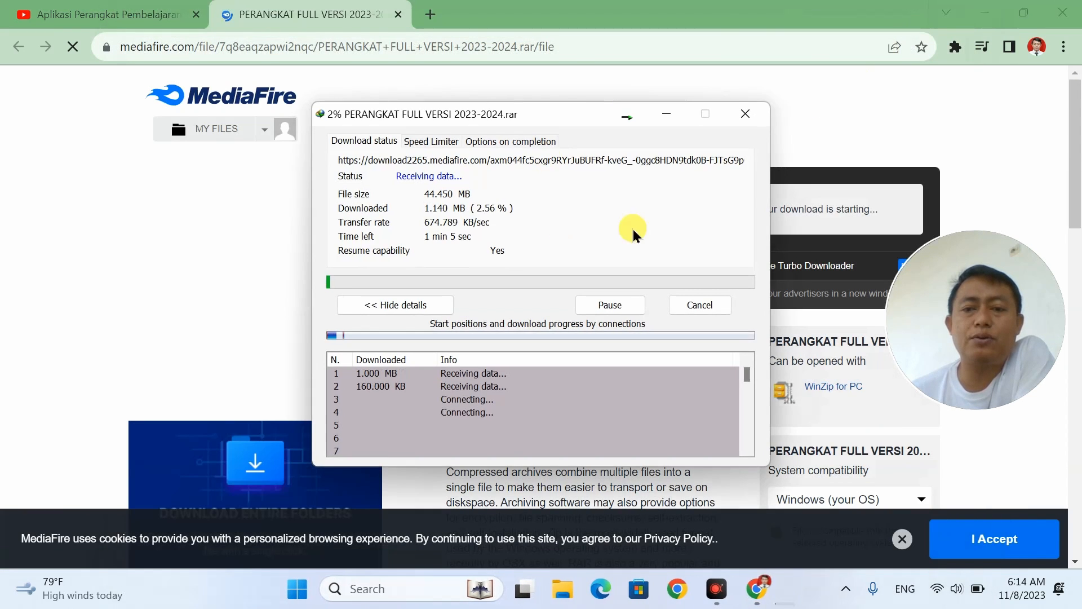
left_click(1063, 12)
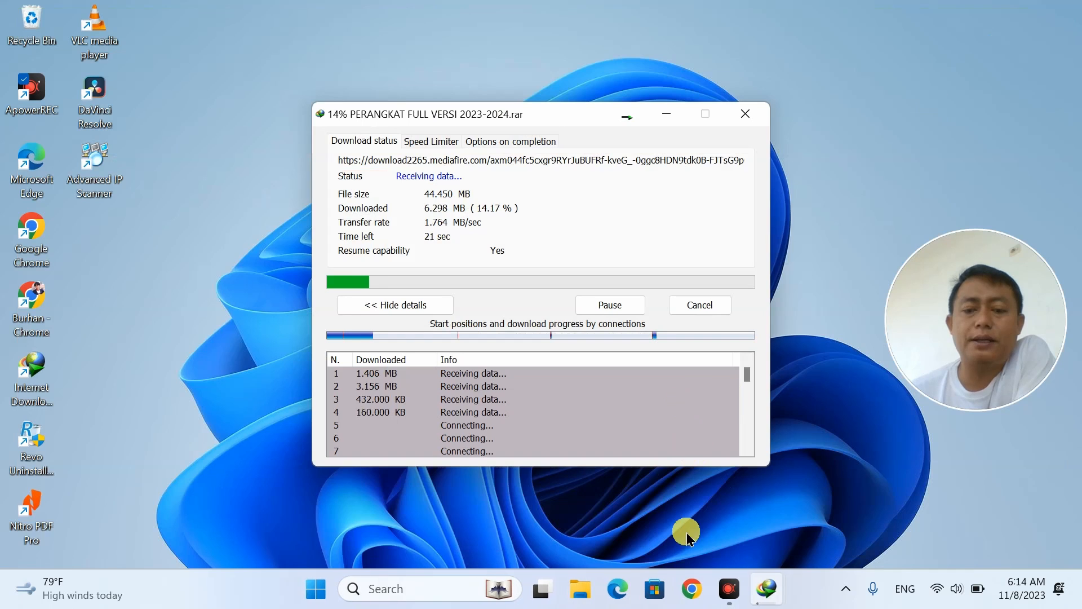
Step: Open the APLIKASI PERANGKAT OKE folder on the DATA (D:) drive in File Explorer
left_click(580, 589)
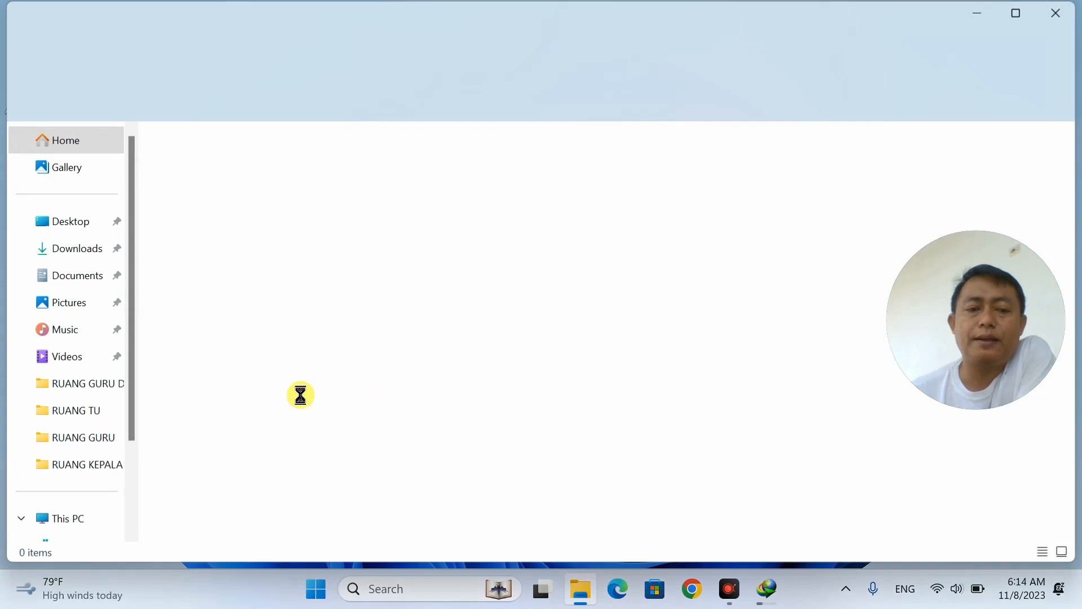
scroll(113, 468, "down", 2)
left_click(96, 461)
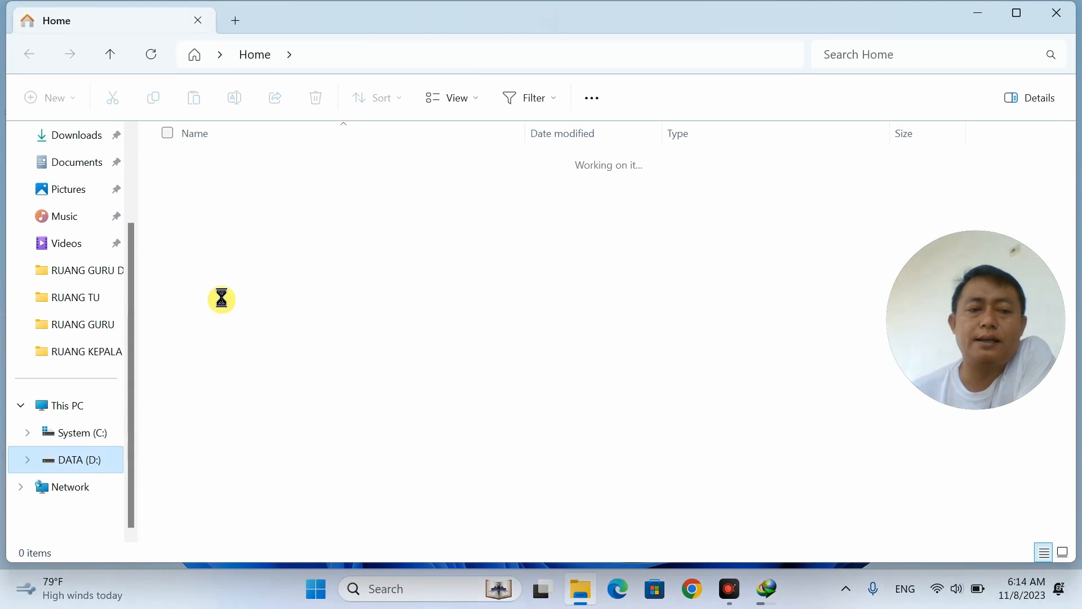
double_click(244, 160)
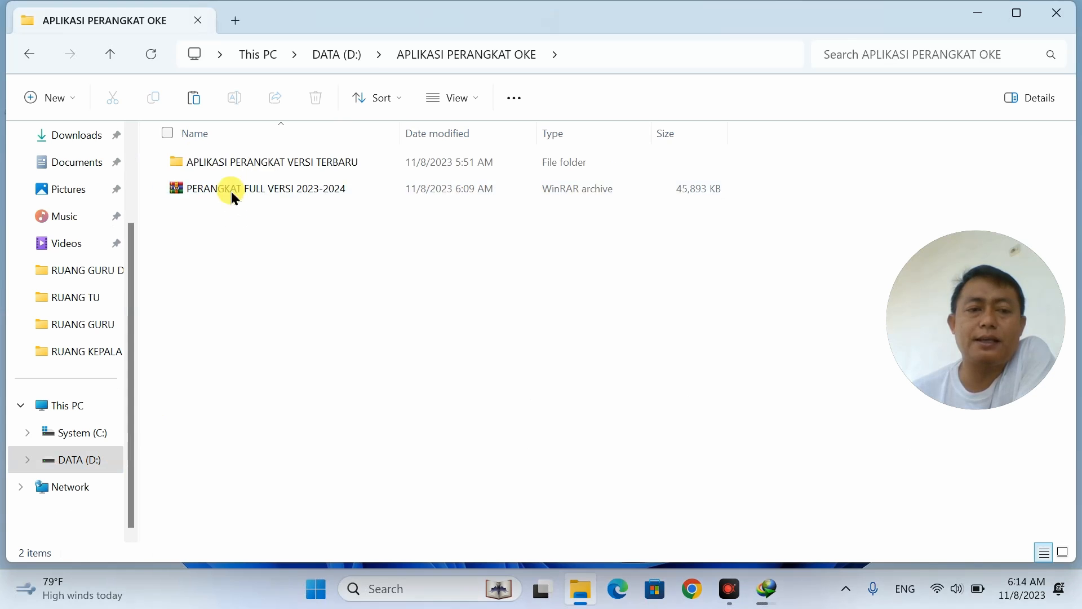
Step: Check the Compressed folder inside Downloads for the downloaded archive and return to Downloads
left_click(85, 138)
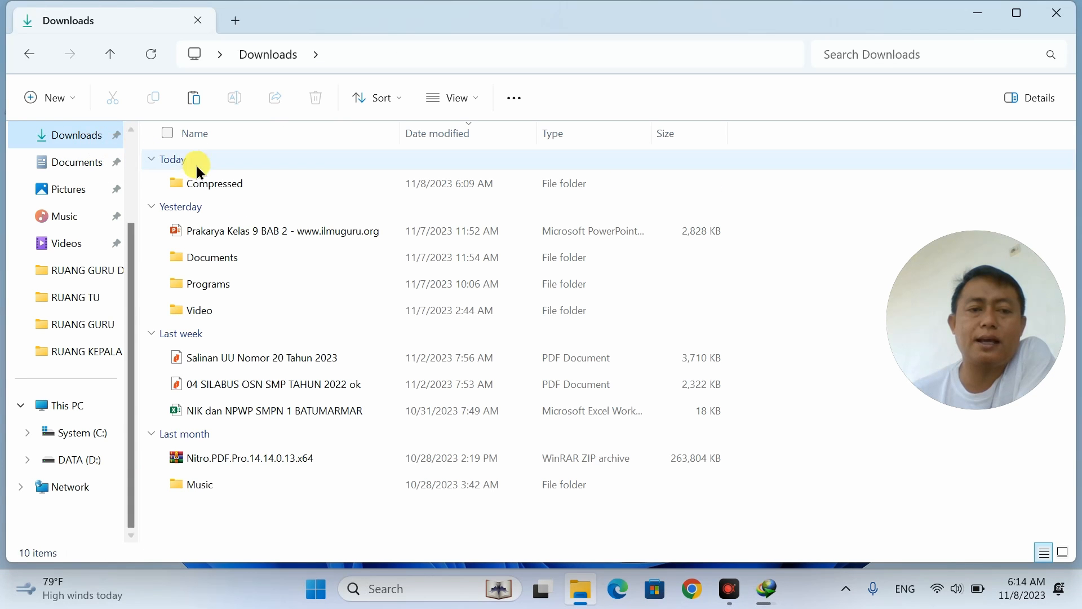
left_click(219, 185)
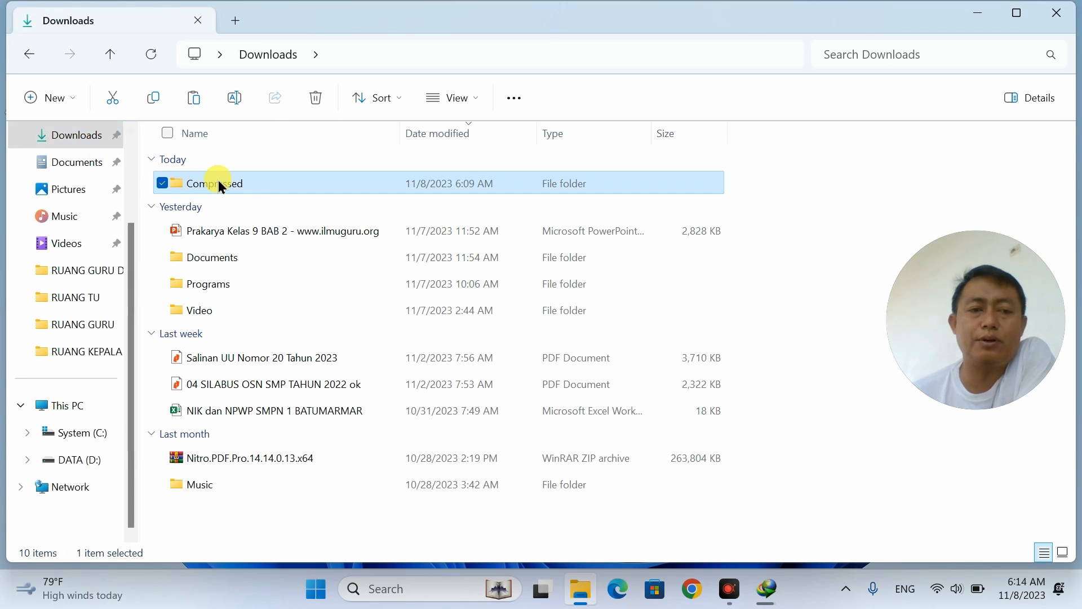
left_click(219, 181)
left_click(282, 214)
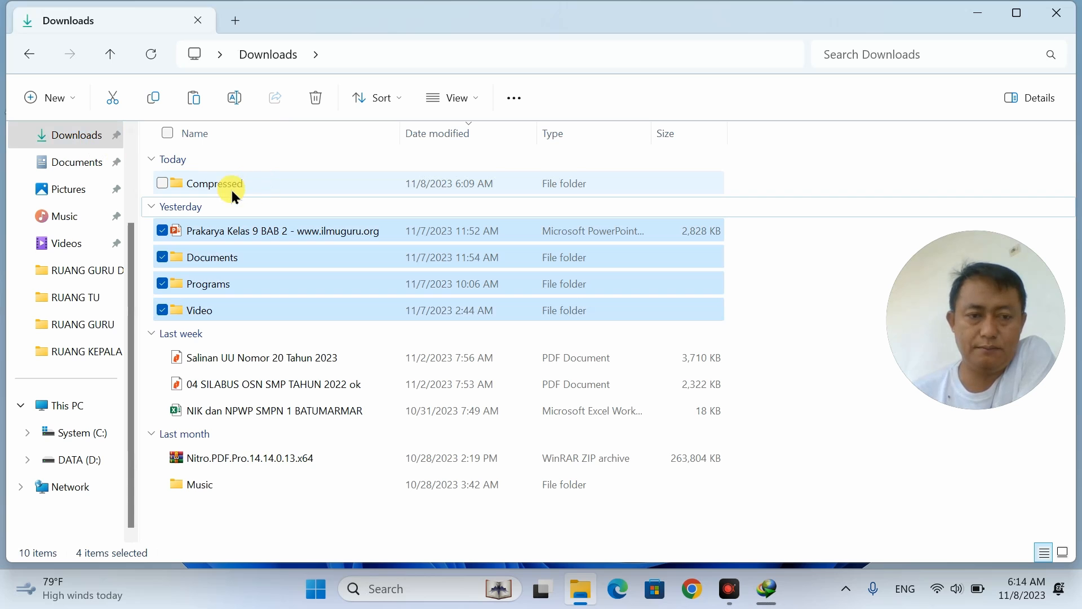
double_click(229, 187)
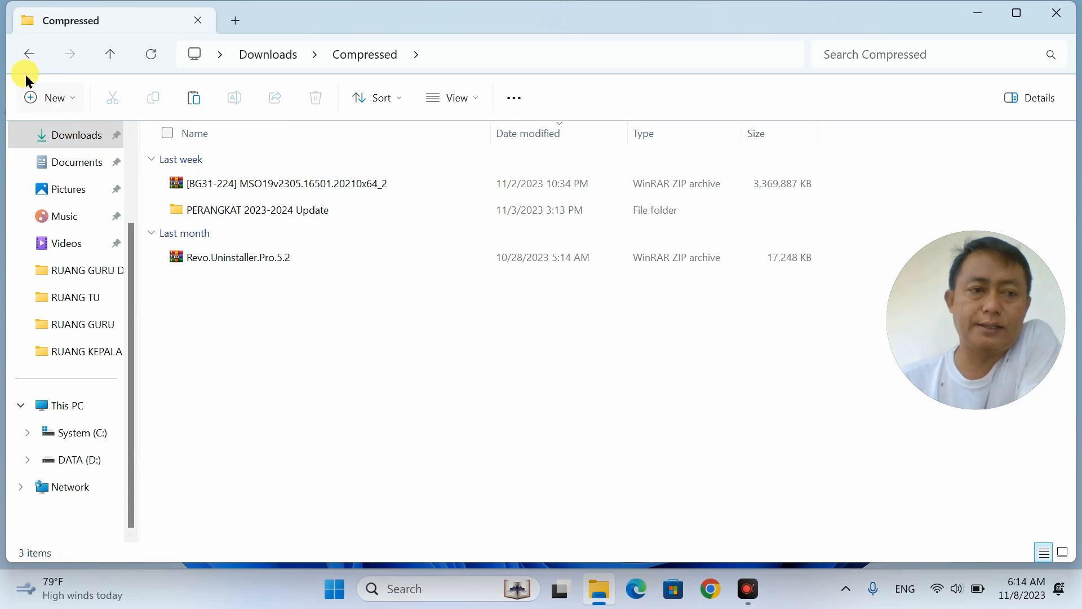
left_click(29, 54)
left_click(189, 176)
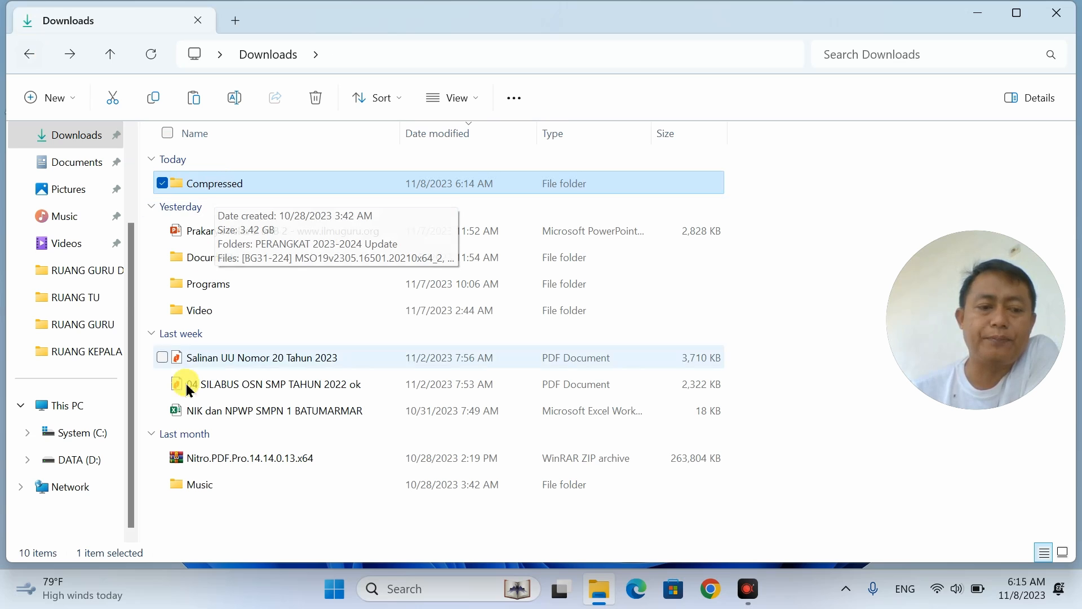
Step: Return to APLIKASI PERANGKAT OKE on DATA (D:) and extract the PERANGKAT FULL VERSI 2023-2024 archive directly into that folder with WinRAR
left_click(76, 460)
double_click(249, 160)
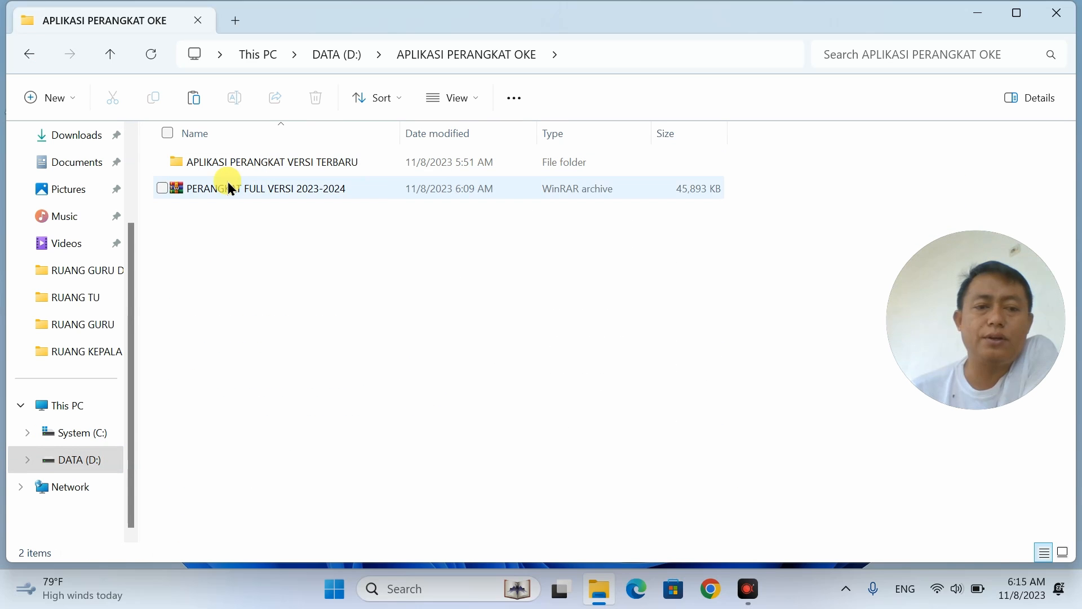
left_click(252, 196)
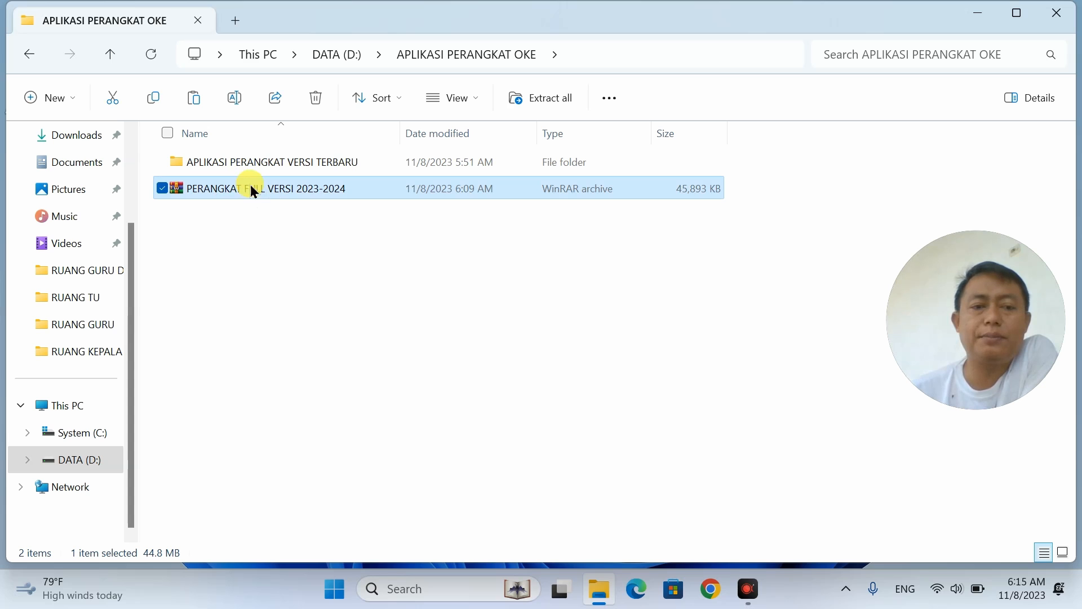
right_click(240, 197)
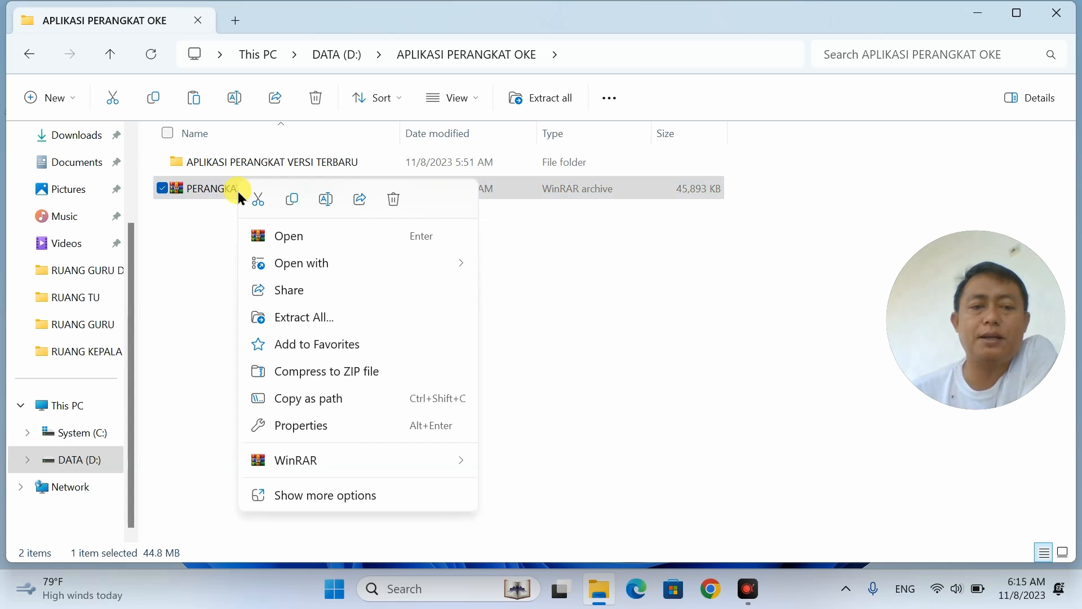
mouse_move(442, 461)
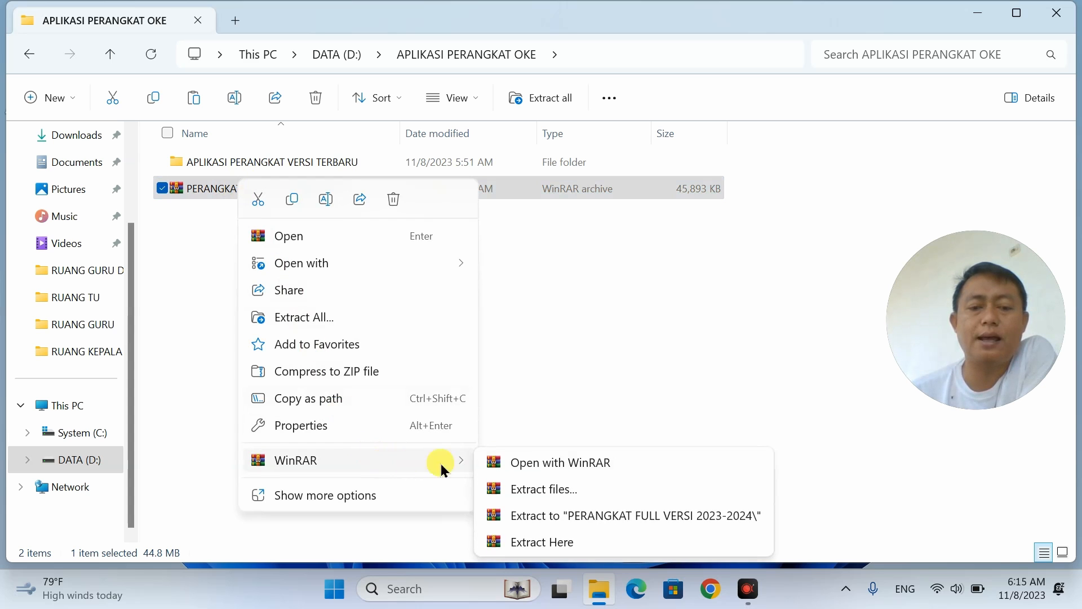
left_click(534, 540)
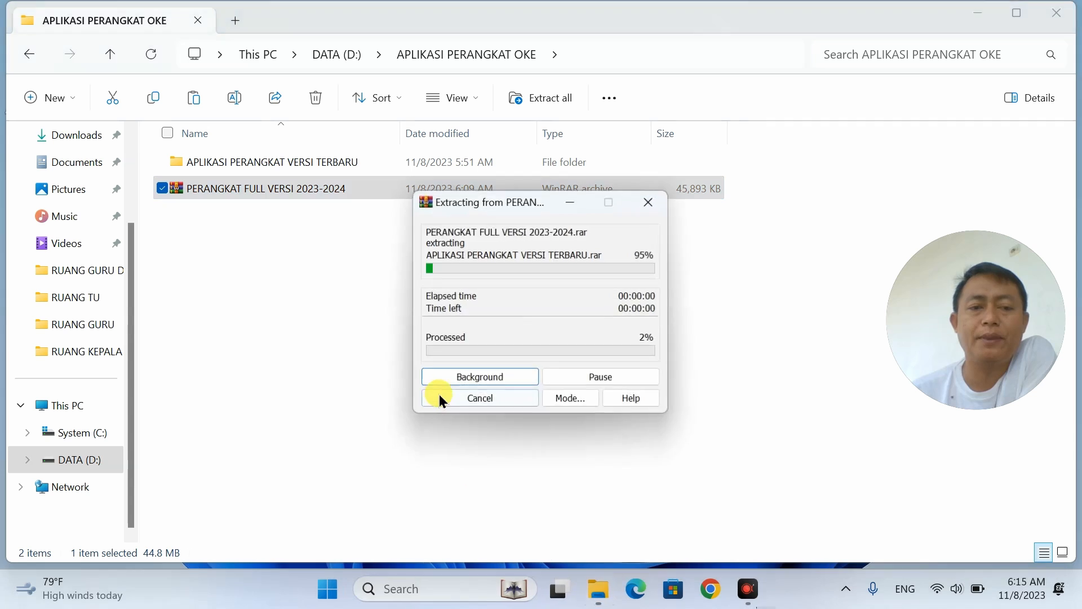
left_click(319, 337)
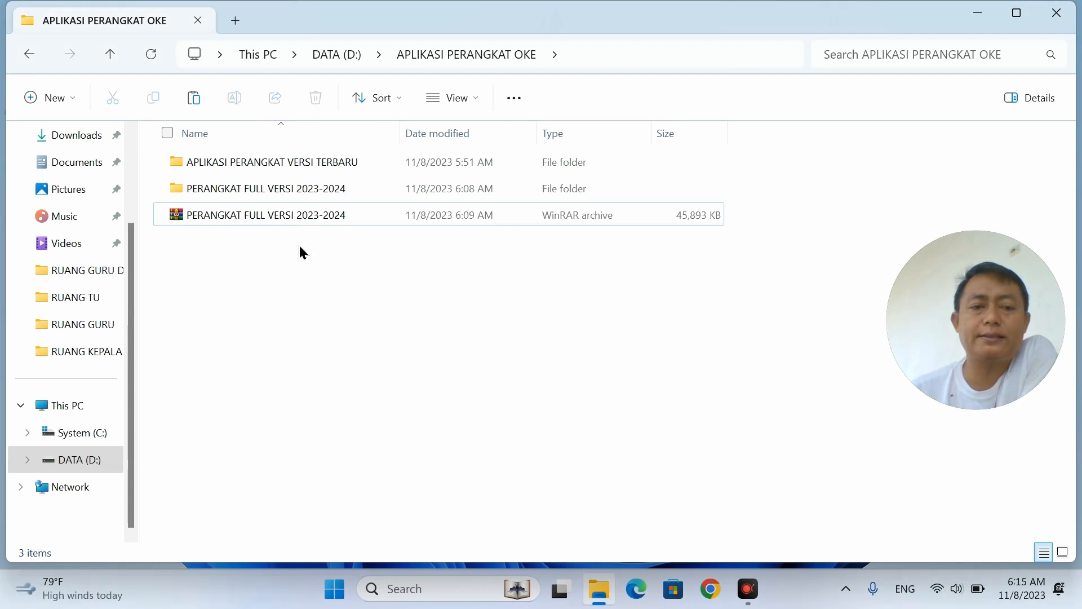
Step: In the extracted PERANGKAT FULL VERSI 2023-2024 folder, start extracting the APLIKASI PERANGKAT VERSI TERBARU archive in place with WinRAR
double_click(288, 191)
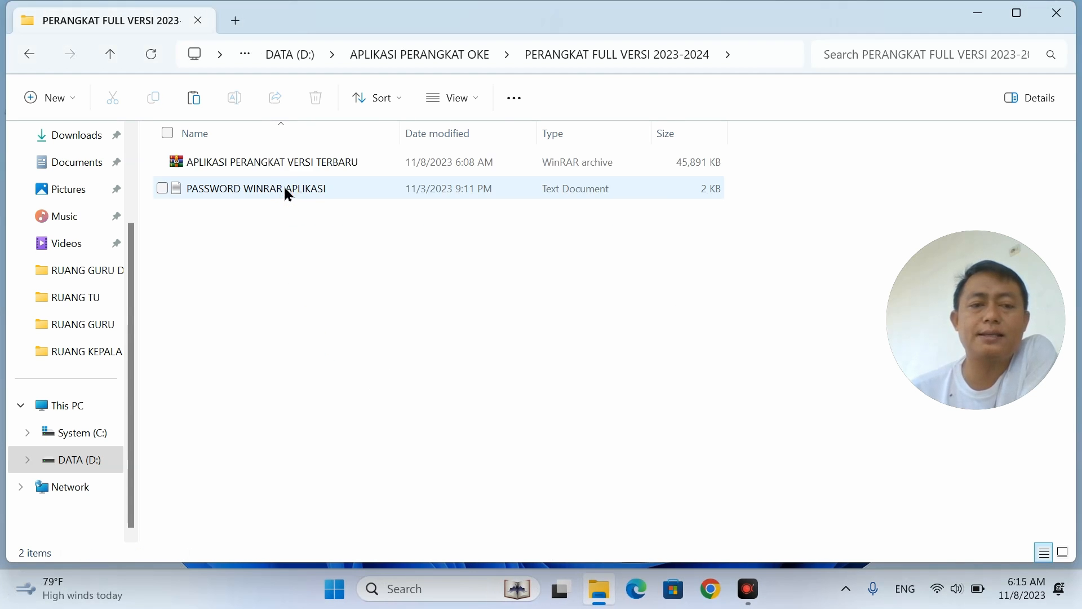
left_click(233, 168)
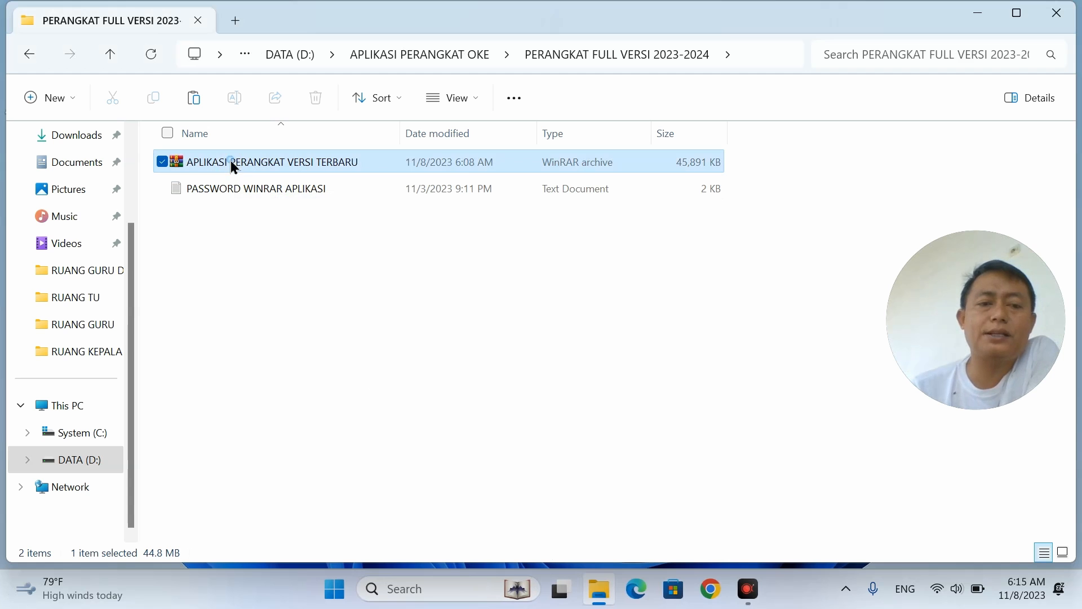
right_click(234, 168)
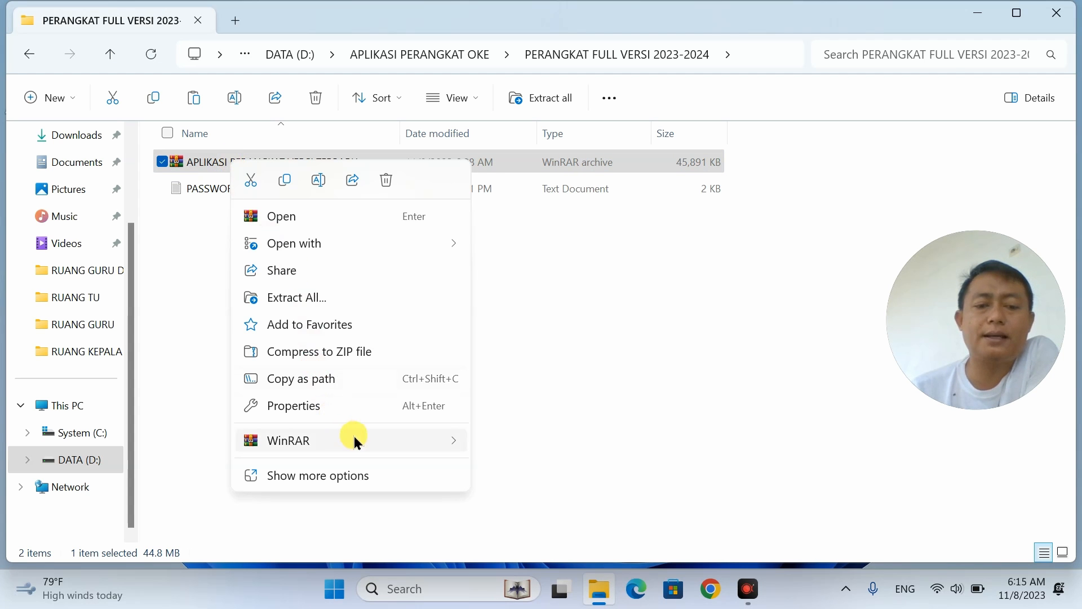
mouse_move(356, 442)
left_click(518, 523)
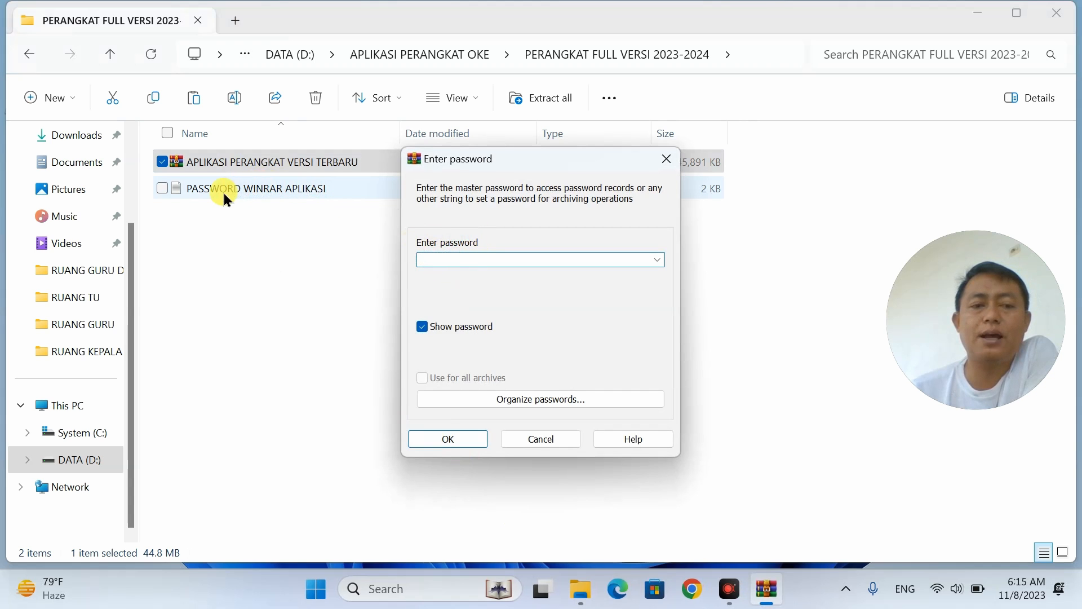
Step: Open the PASSWORD WINRAR APLIKASI text document to read the usage and password instructions
left_click(227, 213)
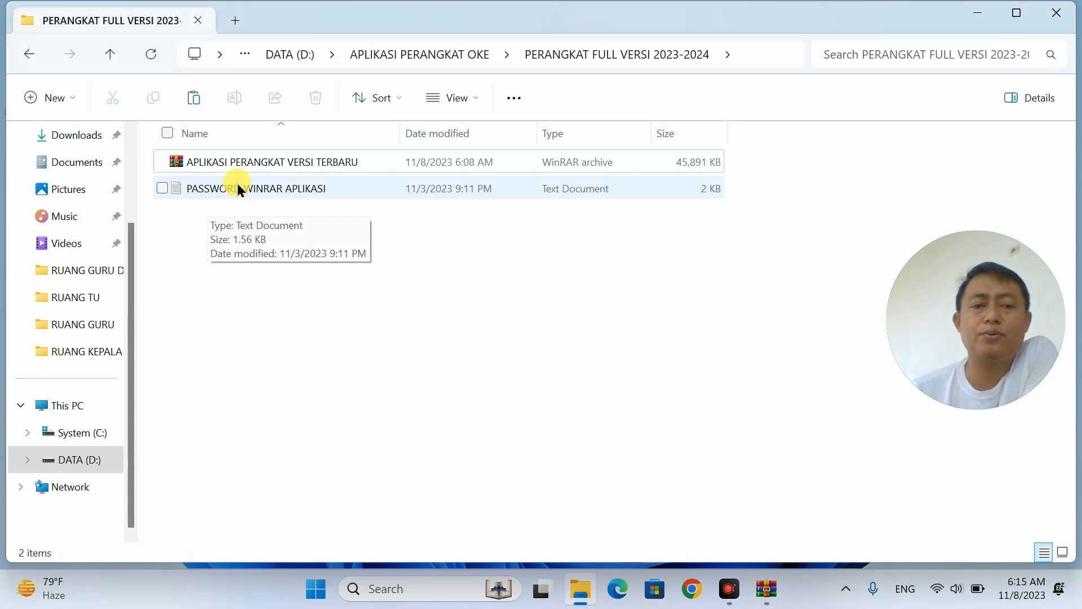
double_click(238, 190)
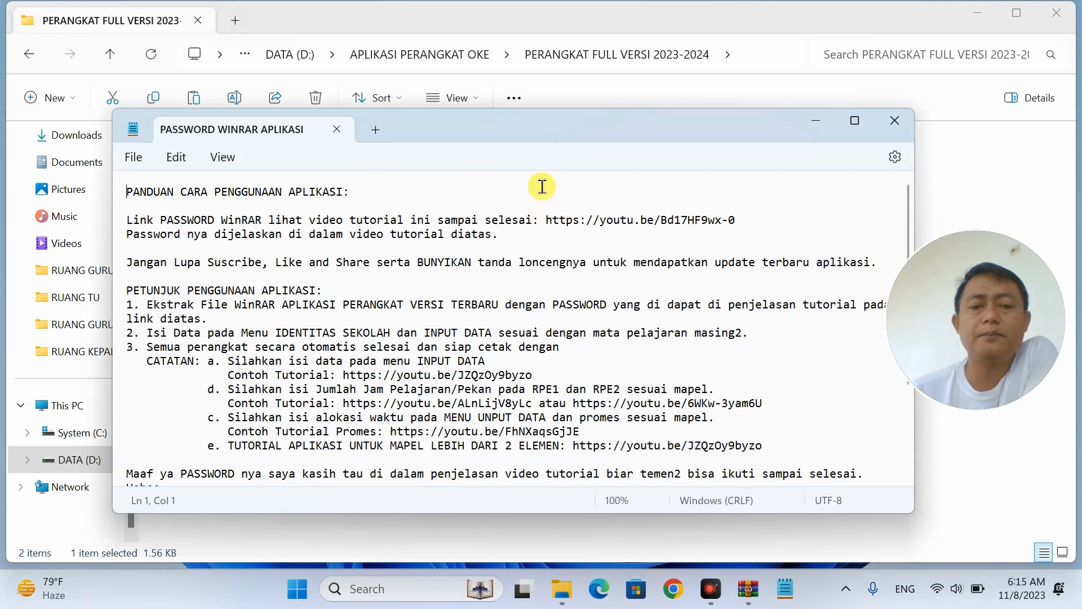
Step: Read the password video link and the usage instructions in the PASSWORD WINRAR APLIKASI document, and close it
left_click_drag(247, 220, 469, 224)
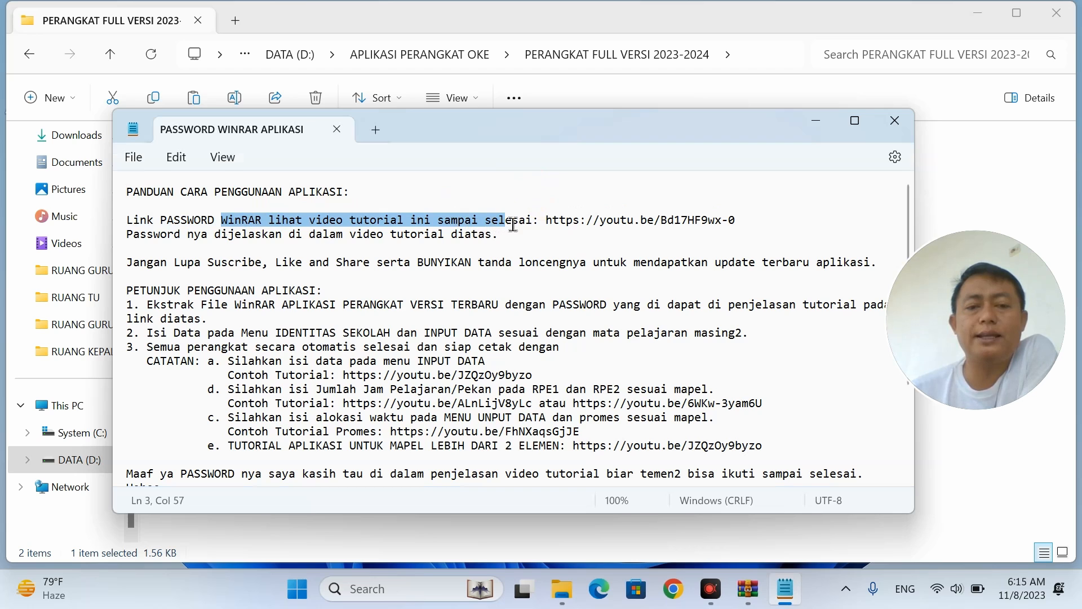
left_click_drag(548, 220, 741, 219)
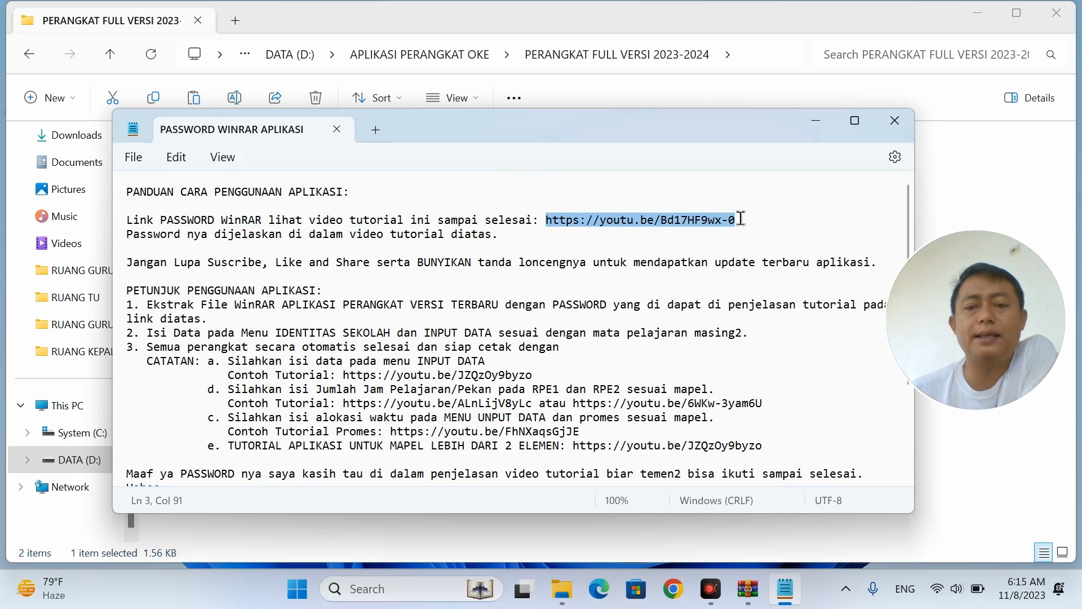
left_click(685, 223)
left_click_drag(736, 220, 553, 223)
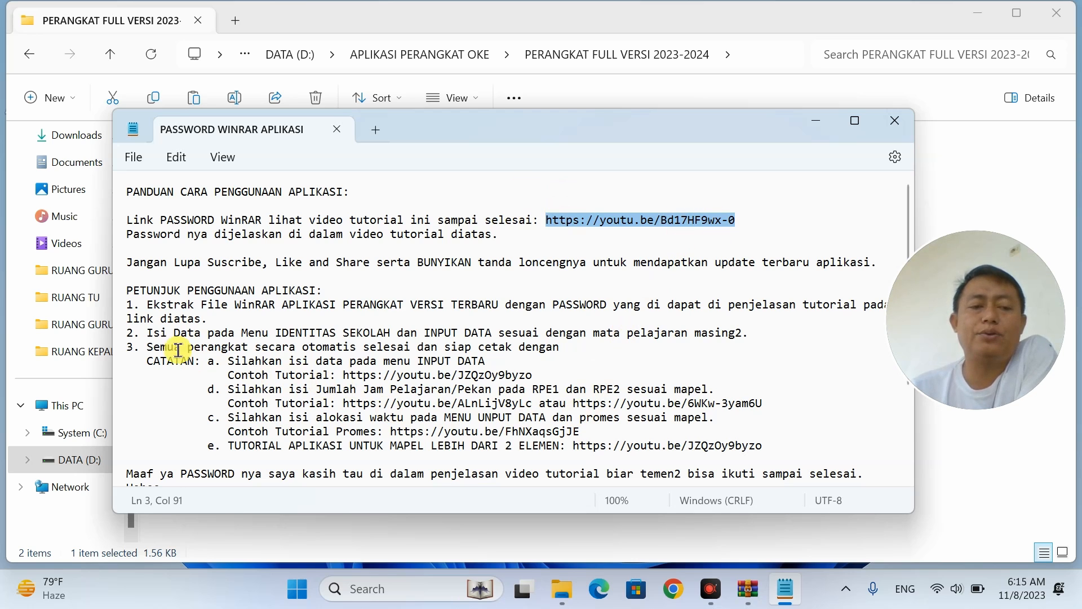
left_click_drag(141, 305, 721, 451)
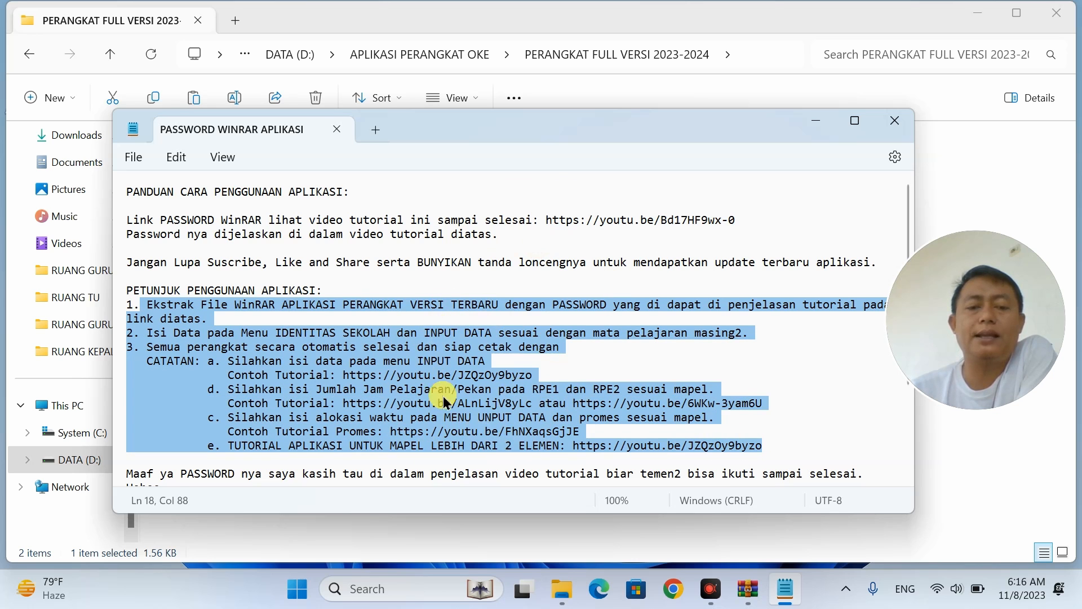
left_click(895, 121)
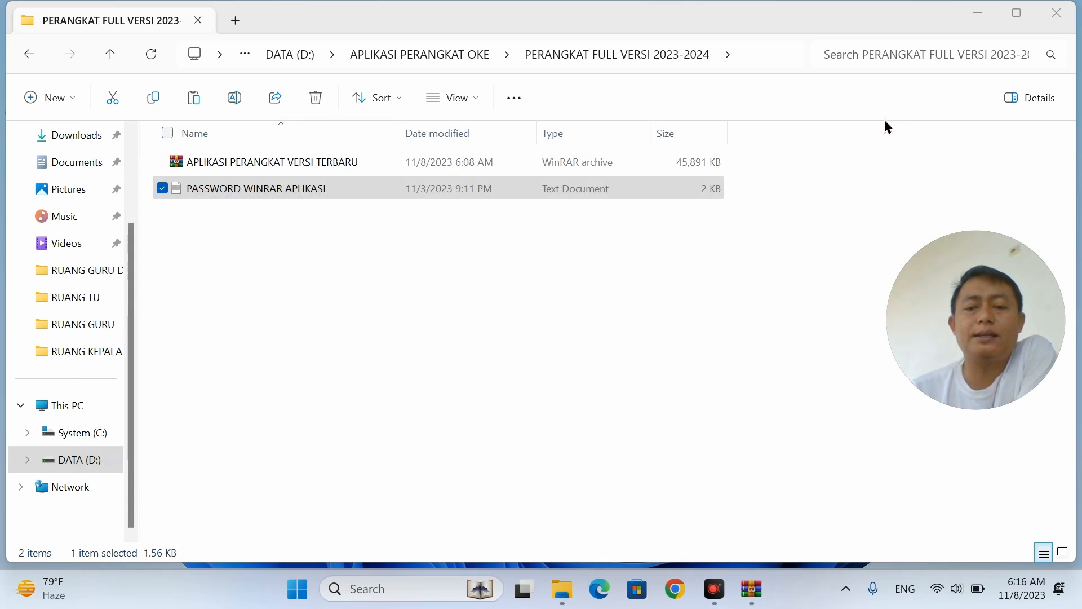
Step: Return to WinRAR's password prompt, turn off Show password, and enter the archive password to extract APLIKASI PERANGKAT VERSI TERBARU
left_click(314, 165)
left_click(767, 592)
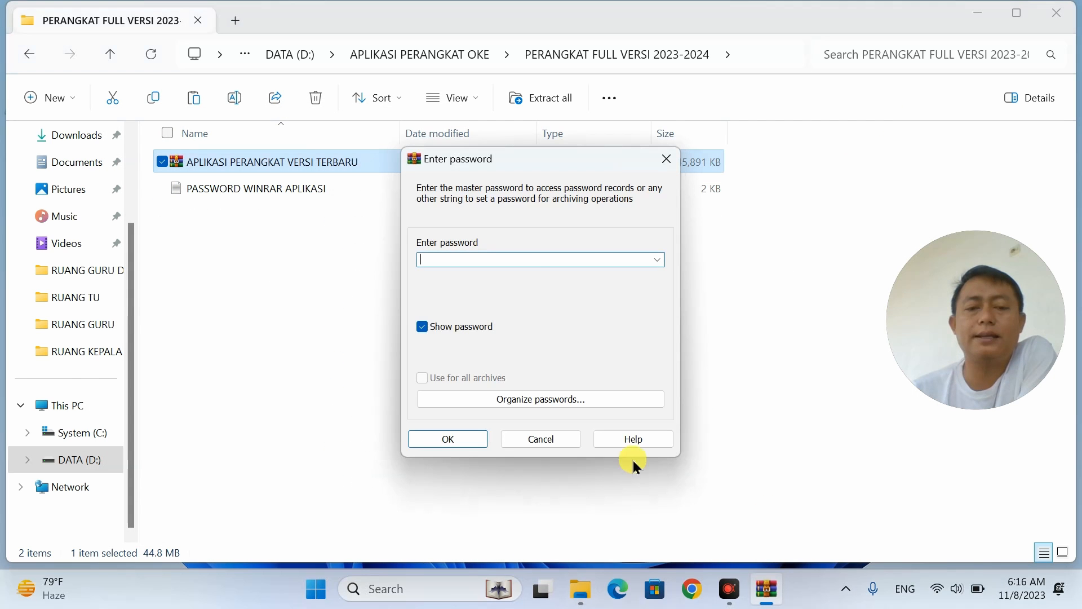
left_click(490, 323)
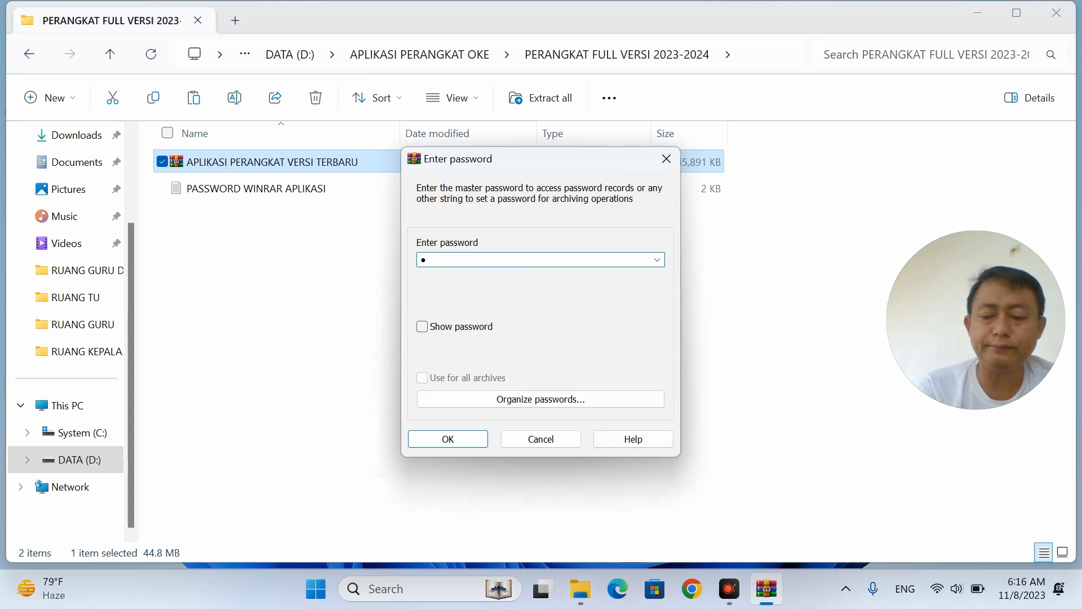
type("••")
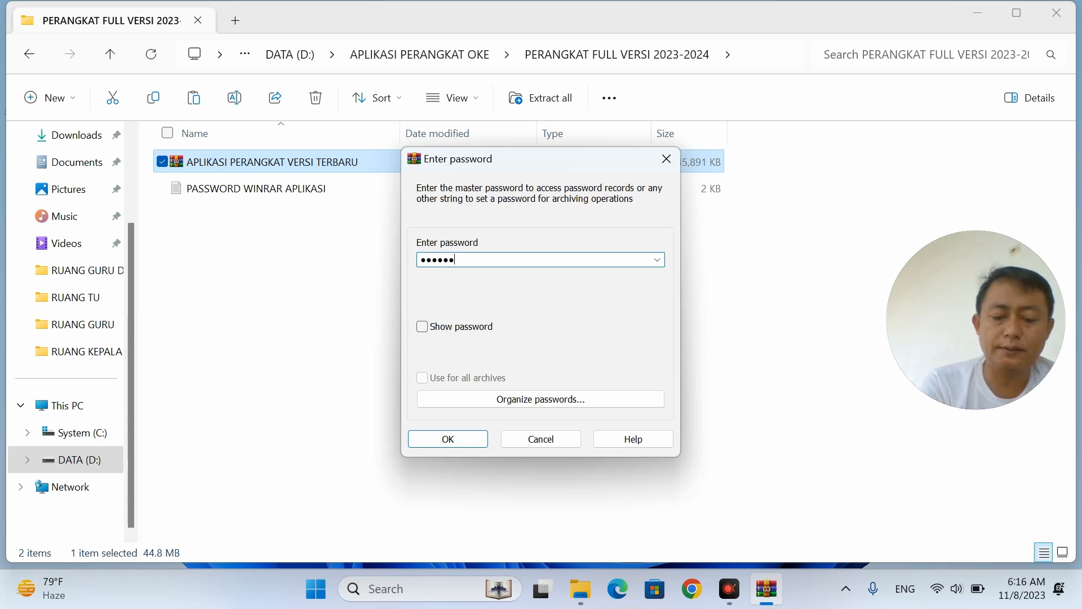
key("Return")
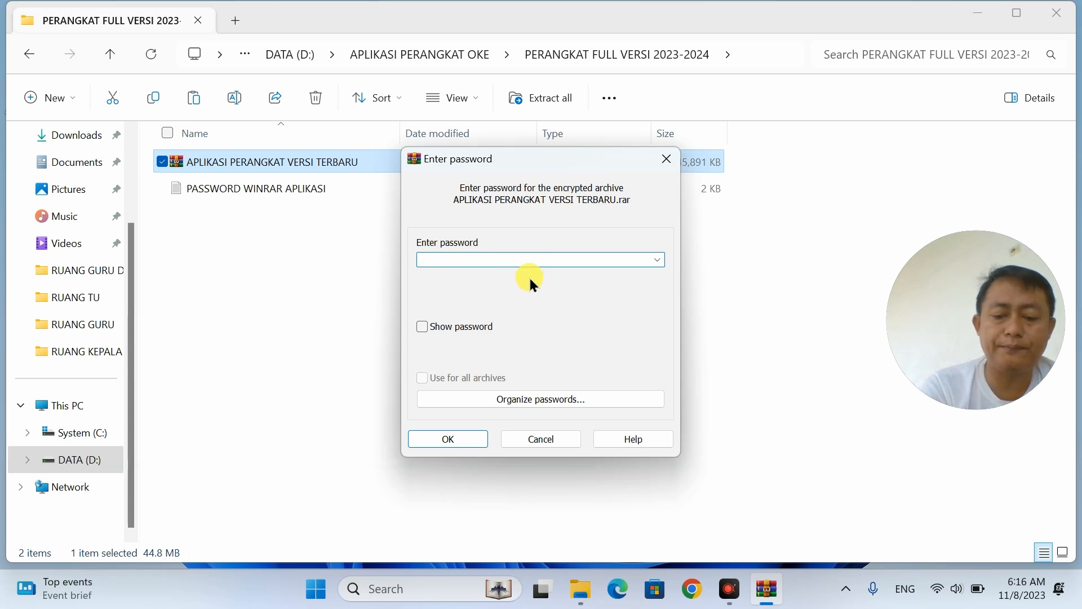
type("•")
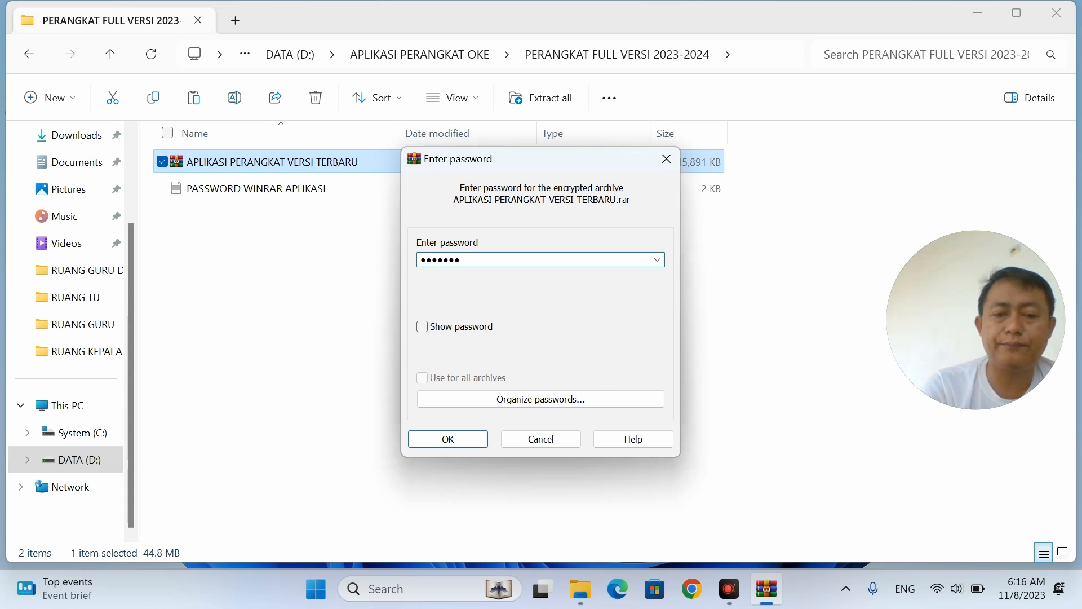
type("••••••")
key("Return")
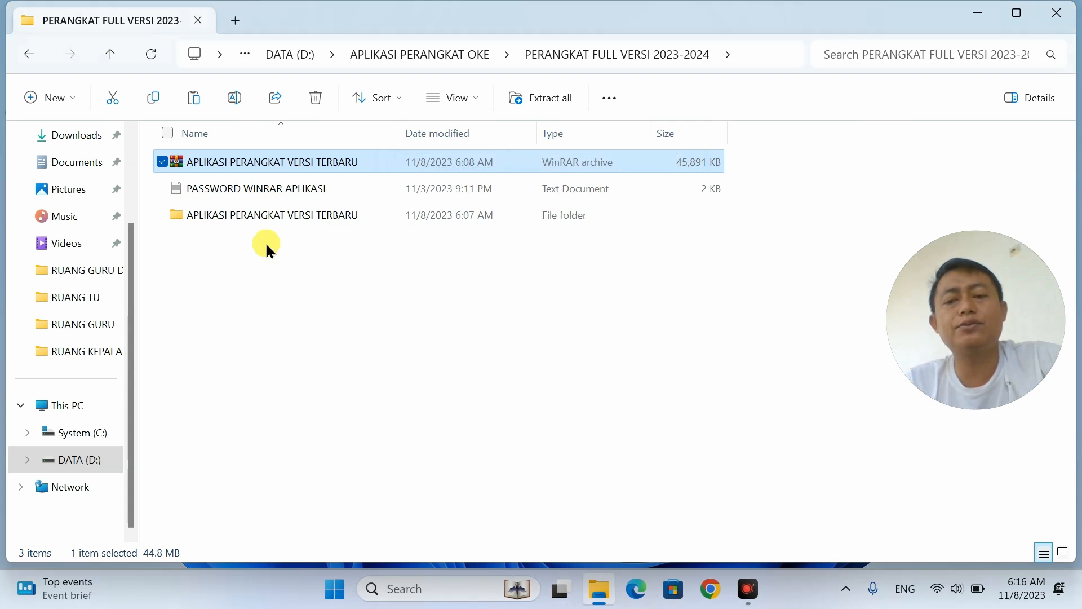
Step: Open the extracted APLIKASI PERANGKAT VERSI TERBARU folder and view the APLIKASI PERANGKAT TP 2023-2024 FULL VERSI workbook
double_click(302, 214)
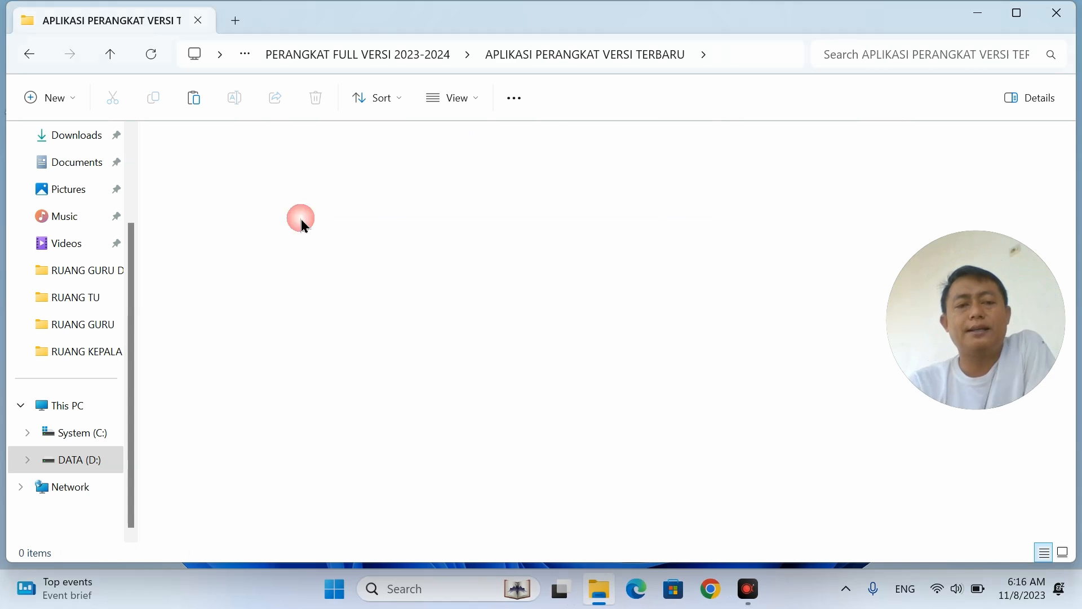
left_click(303, 162)
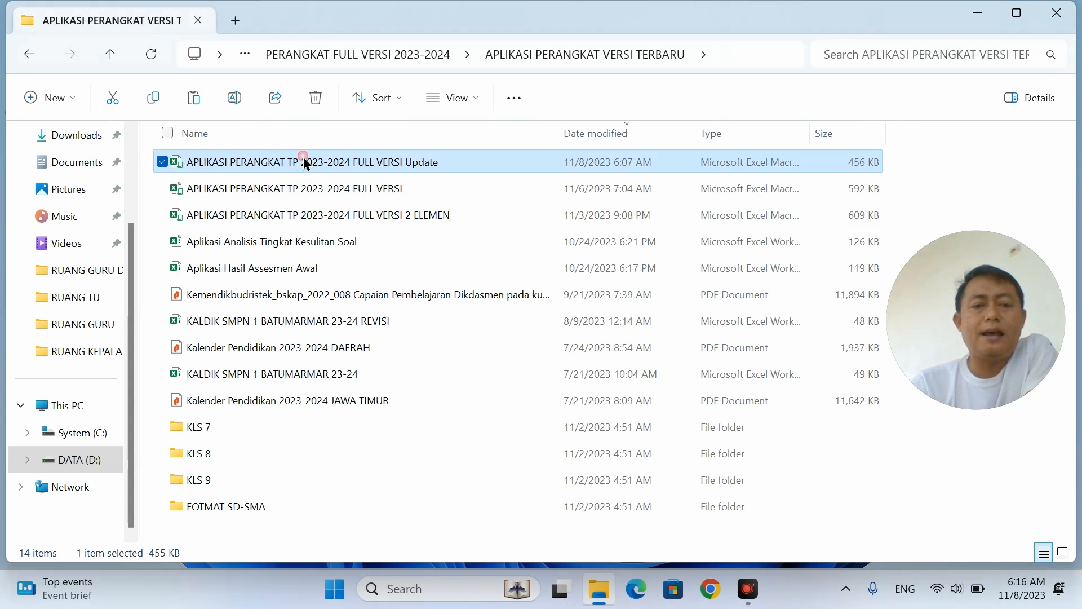
double_click(347, 189)
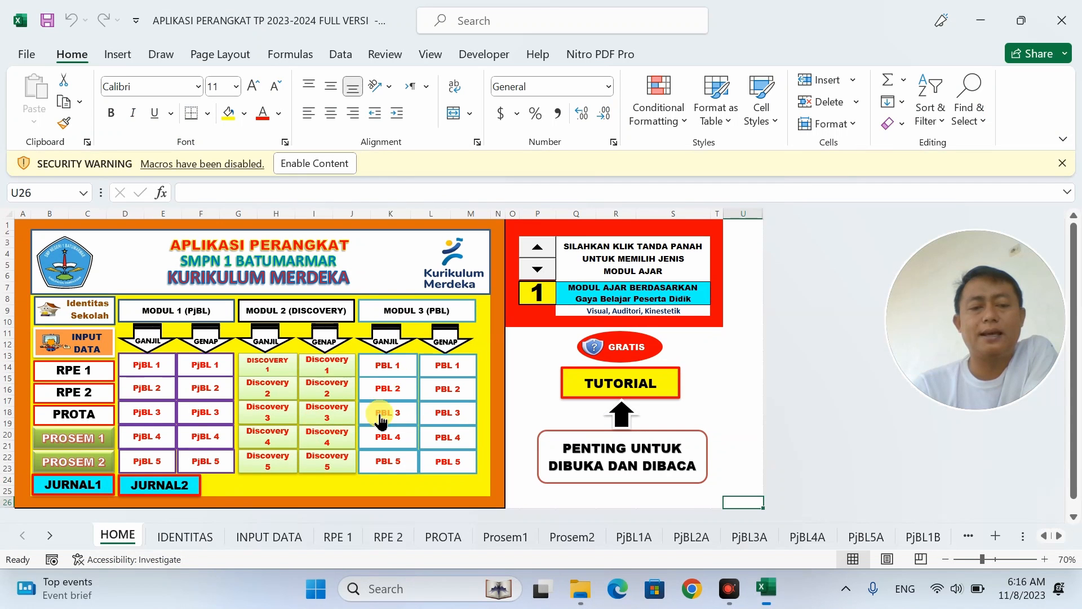
left_click(349, 165)
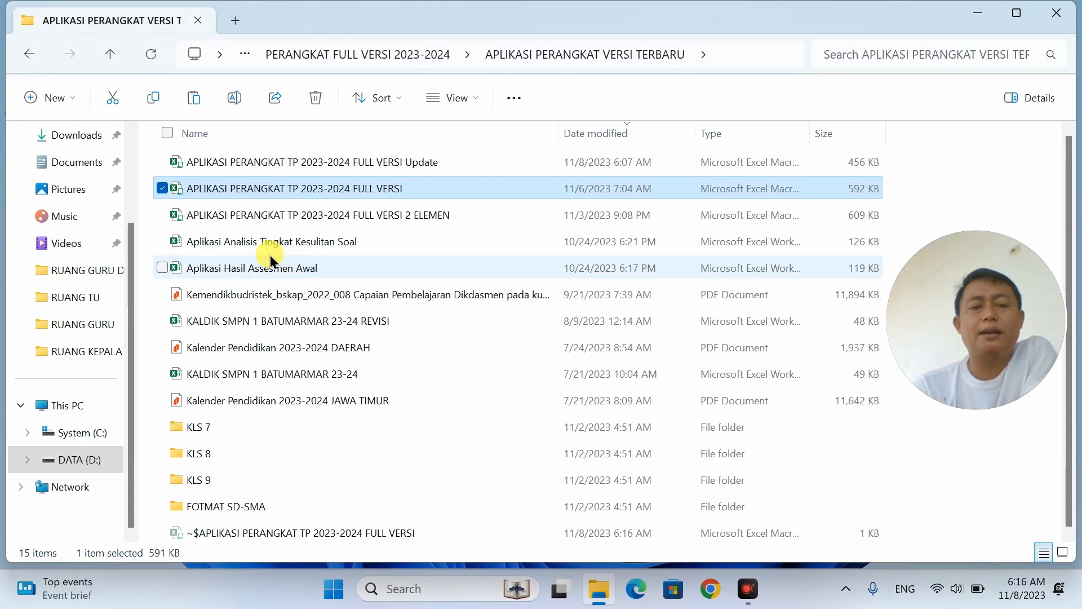
Step: Open the APLIKASI PERANGKAT TP 2023-2024 FULL VERSI Update workbook and enable its macro content
left_click(249, 162)
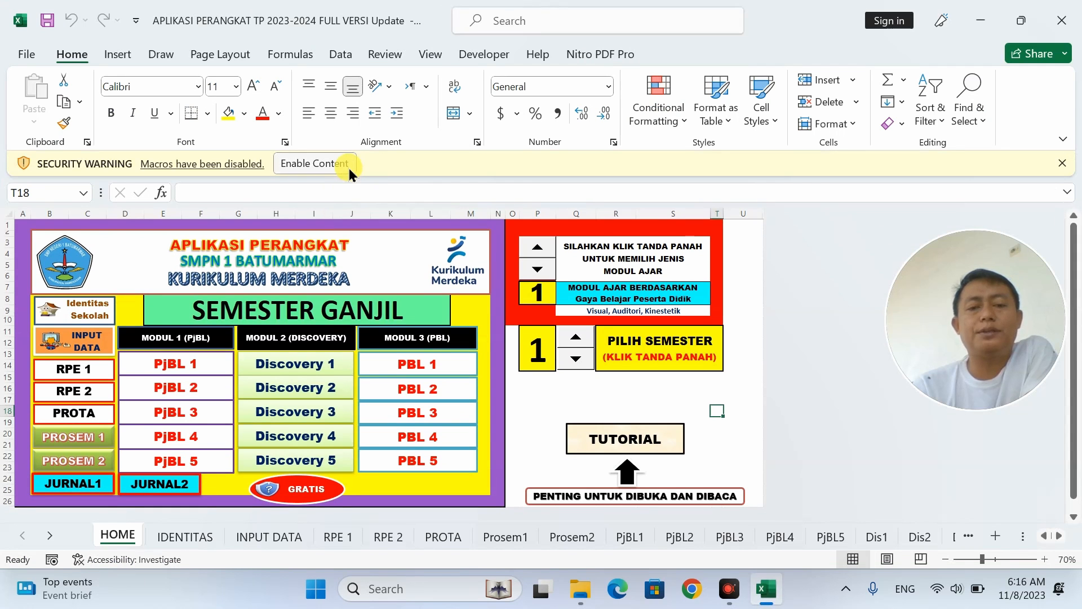
left_click(319, 167)
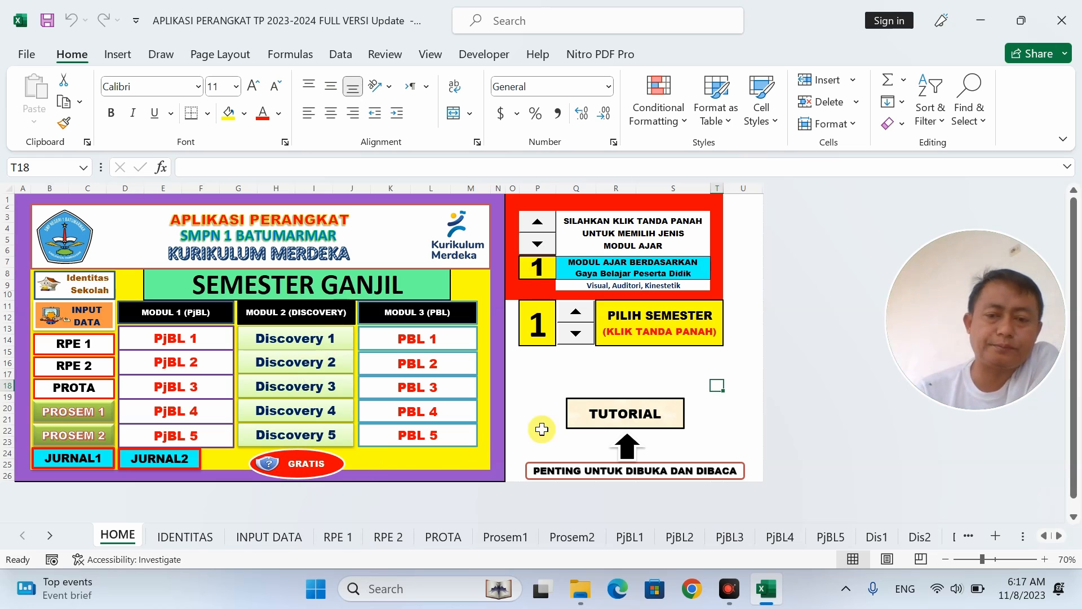
right_click(192, 471)
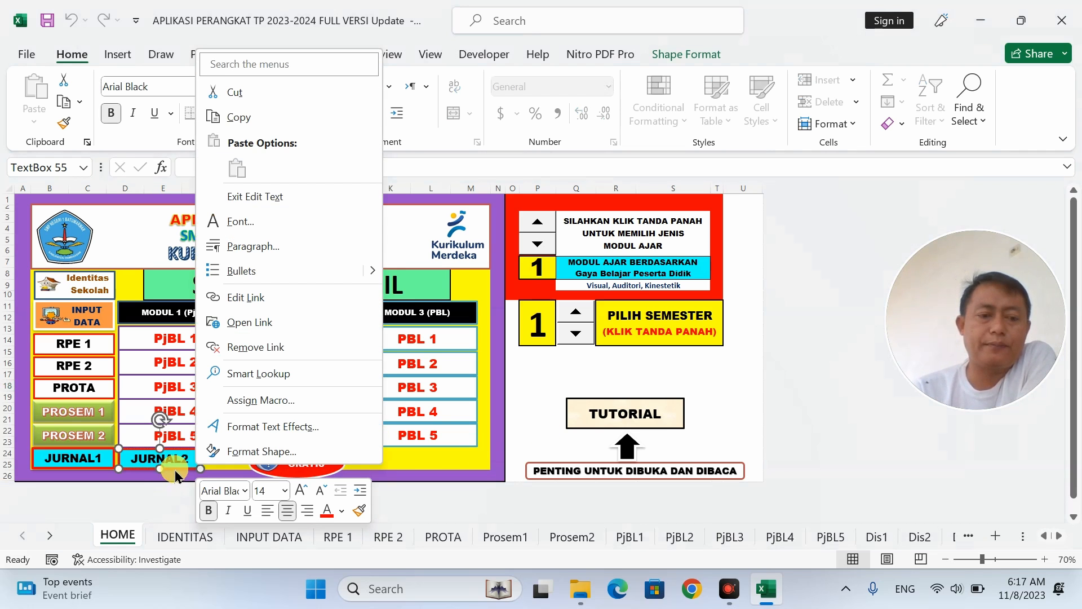
left_click(178, 476)
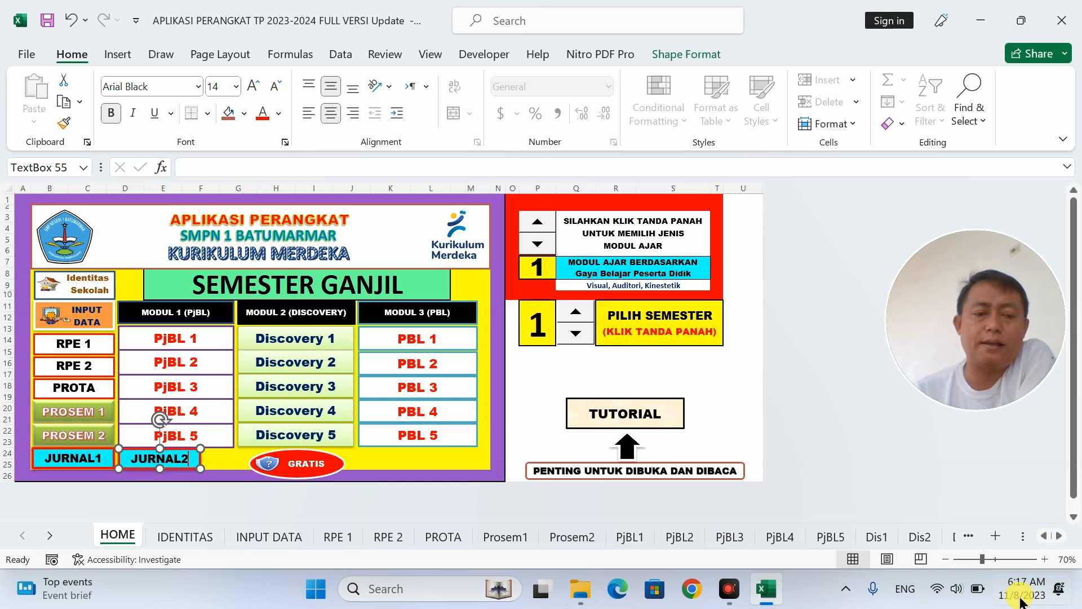
left_click(230, 459)
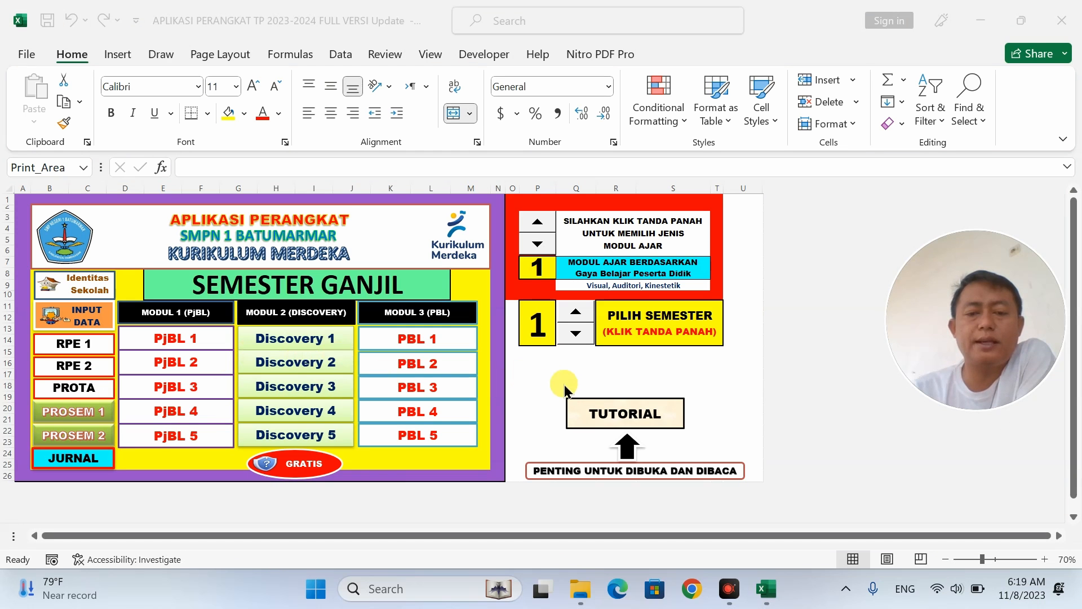
Step: Look through the Identitas Sekolah form and the INPUT DATA sheet's learning outcomes, and return to the HOME sheet
left_click(525, 374)
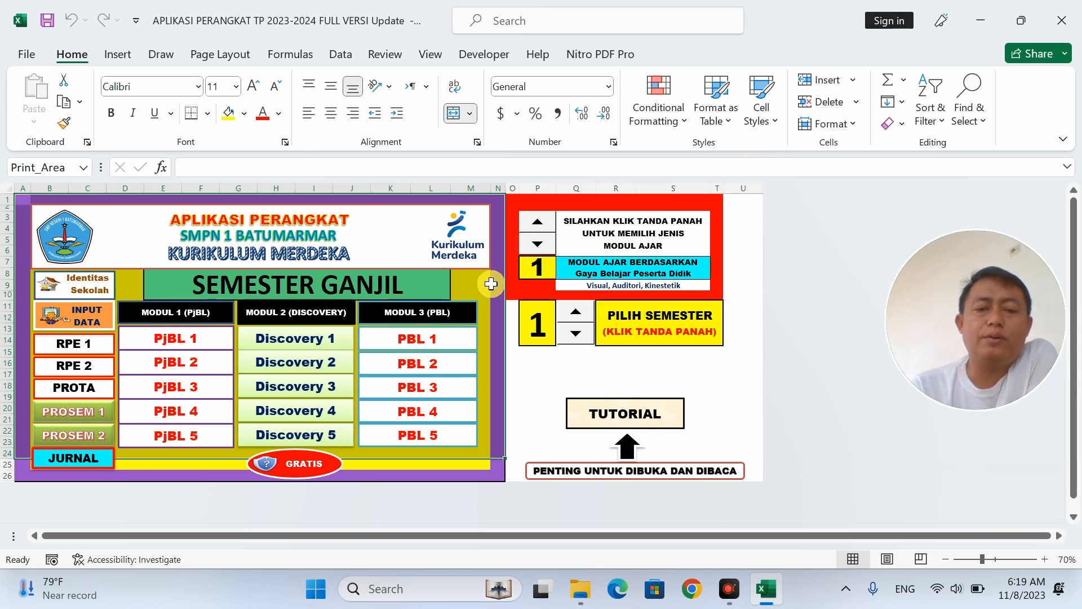
left_click(87, 294)
left_click(195, 238)
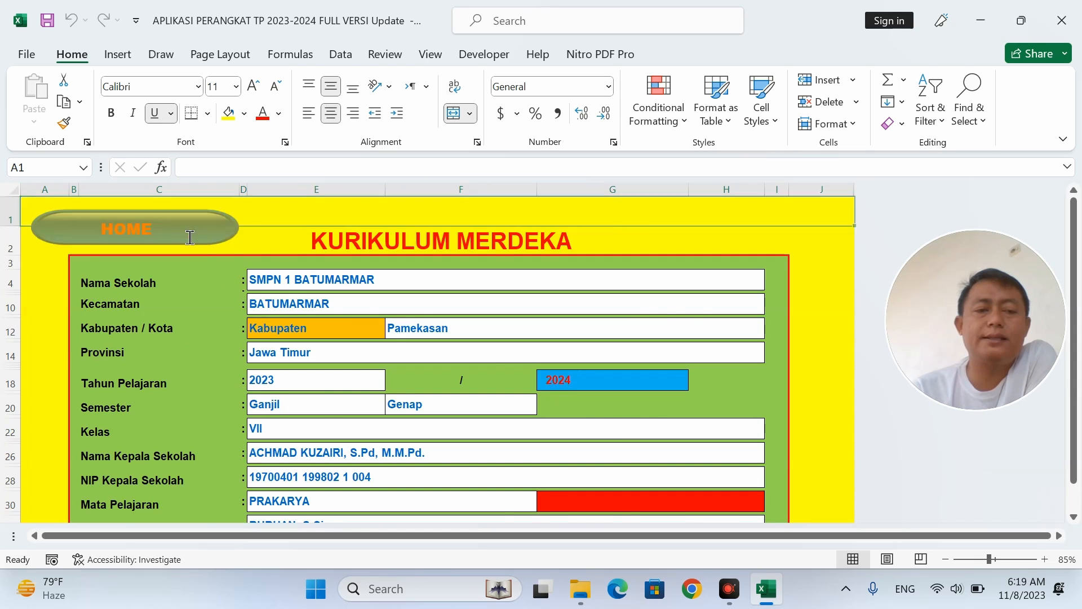
left_click(105, 319)
scroll(93, 303, "down", 1)
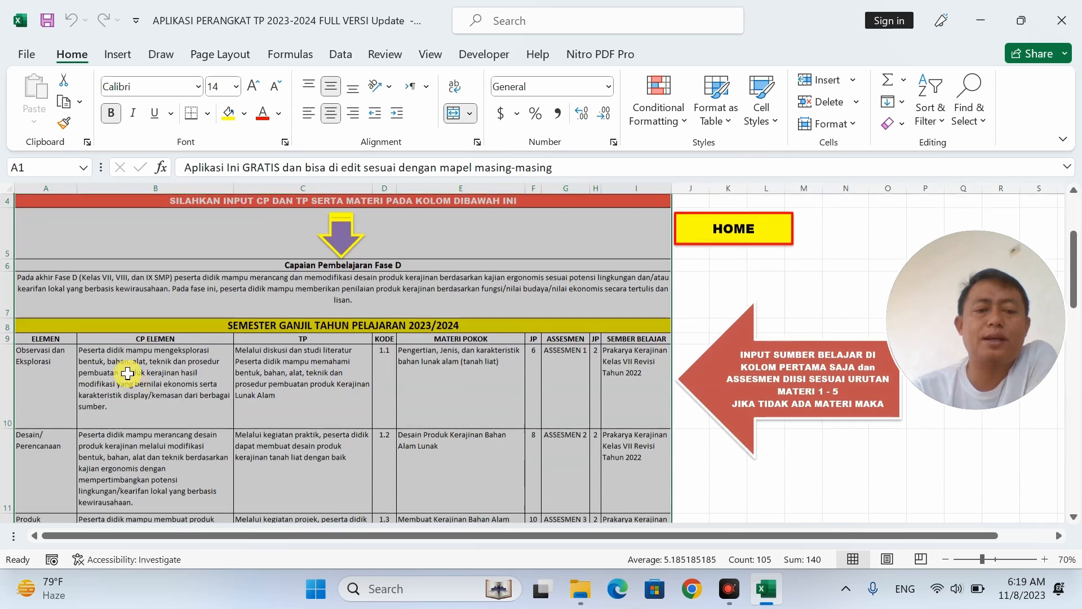
left_click(90, 302)
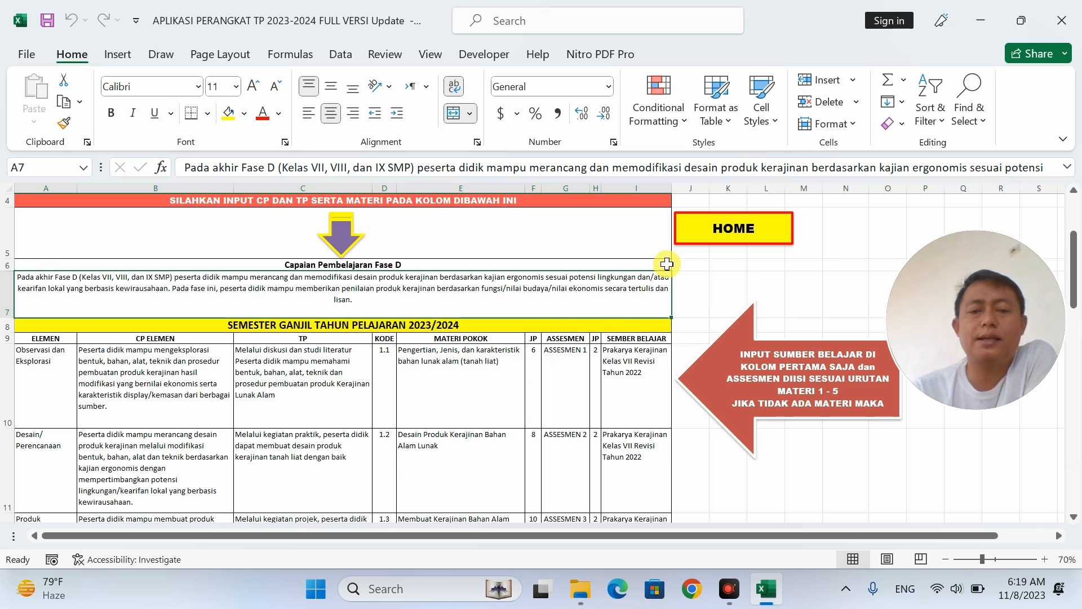
left_click(729, 248)
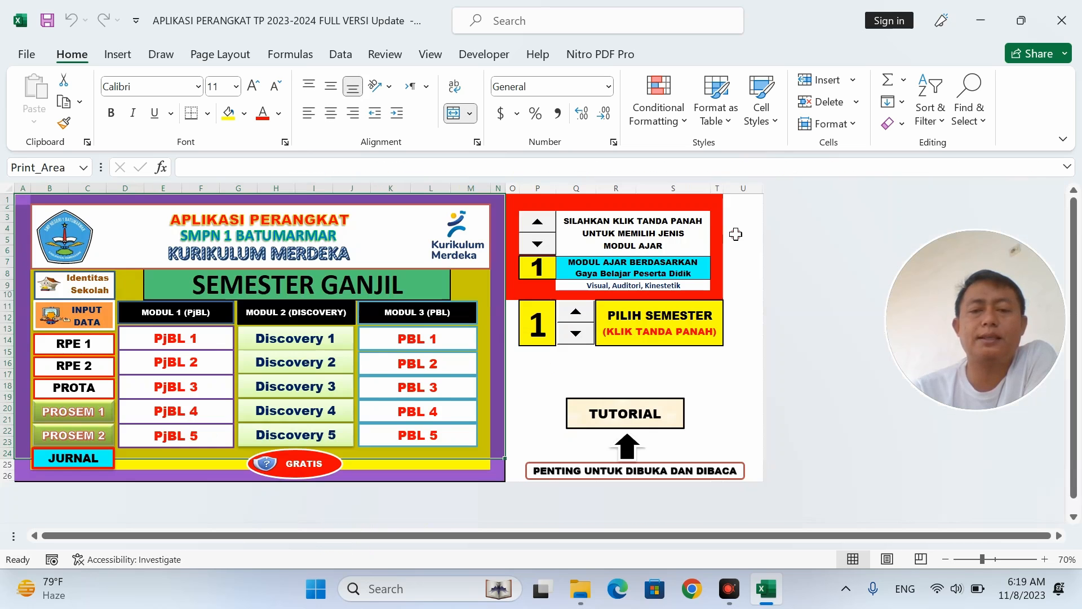
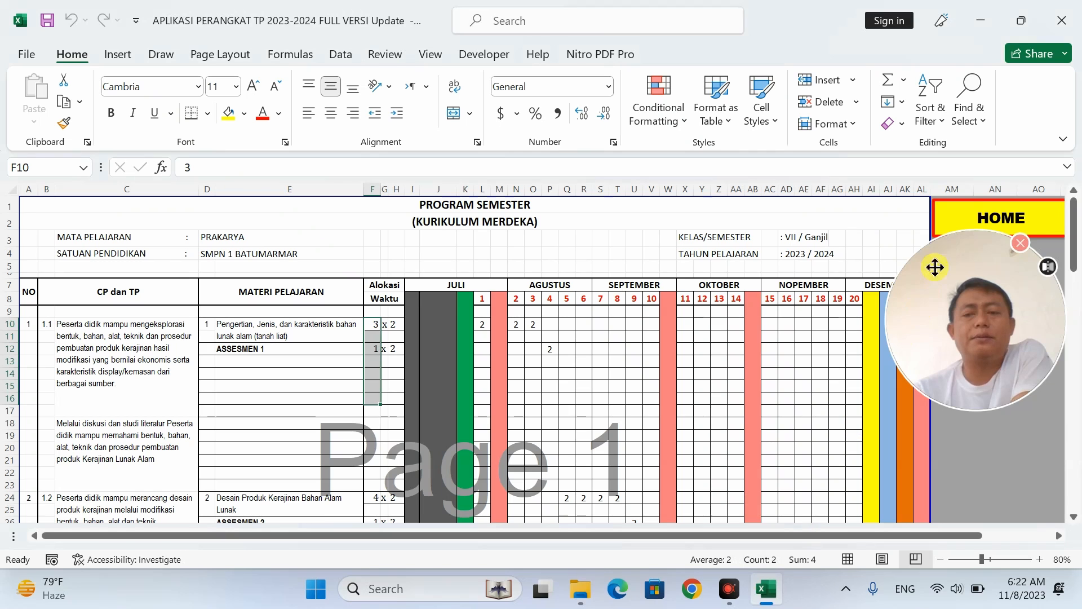
Step: From the semester program, go back to HOME, review the PBL 1 teaching module's general information and learning activities, and return to HOME
left_click(961, 214)
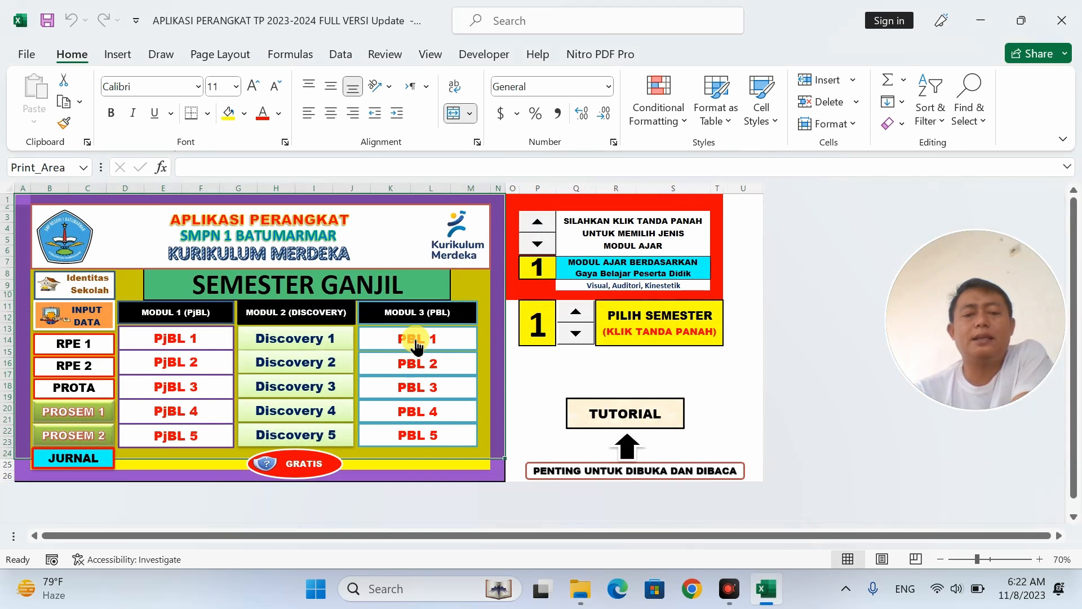
left_click(417, 345)
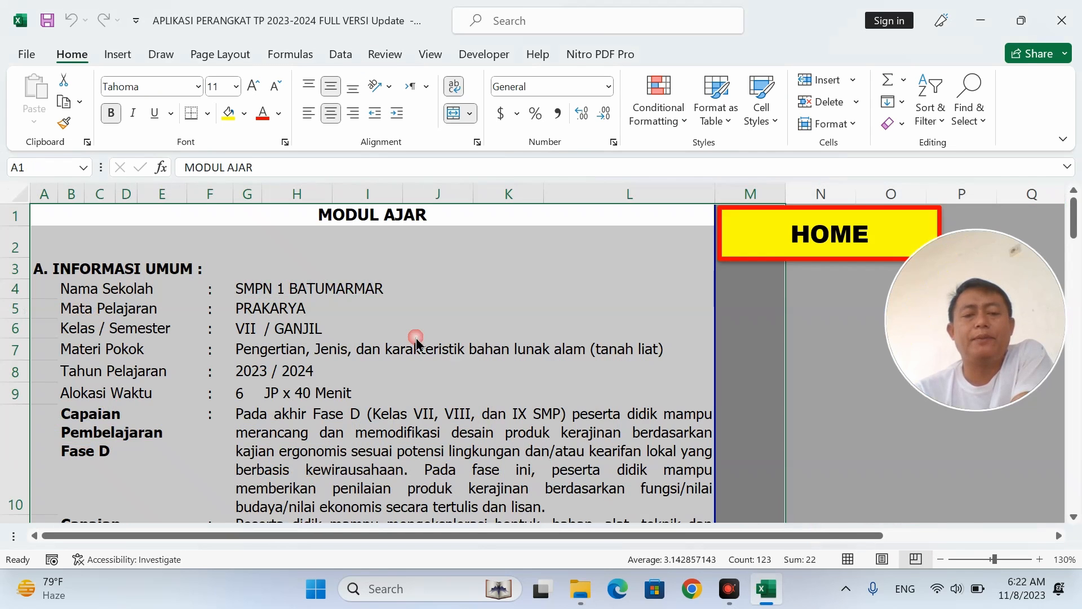
left_click(322, 358)
scroll(306, 425, "up", 4, "ctrl")
scroll(306, 425, "down", 7)
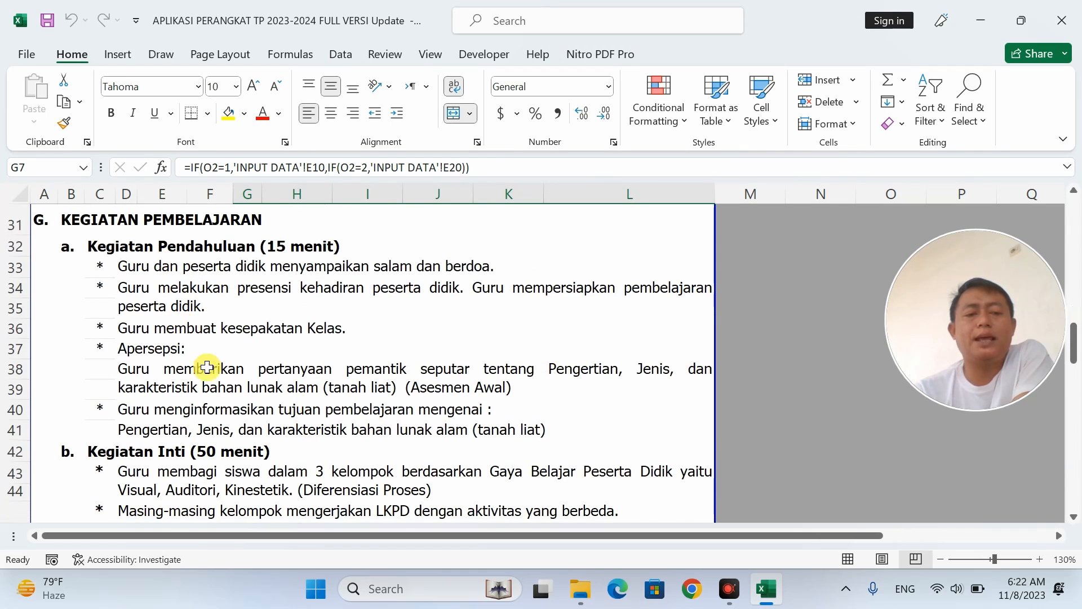
scroll(212, 369, "down", 2)
left_click(263, 432)
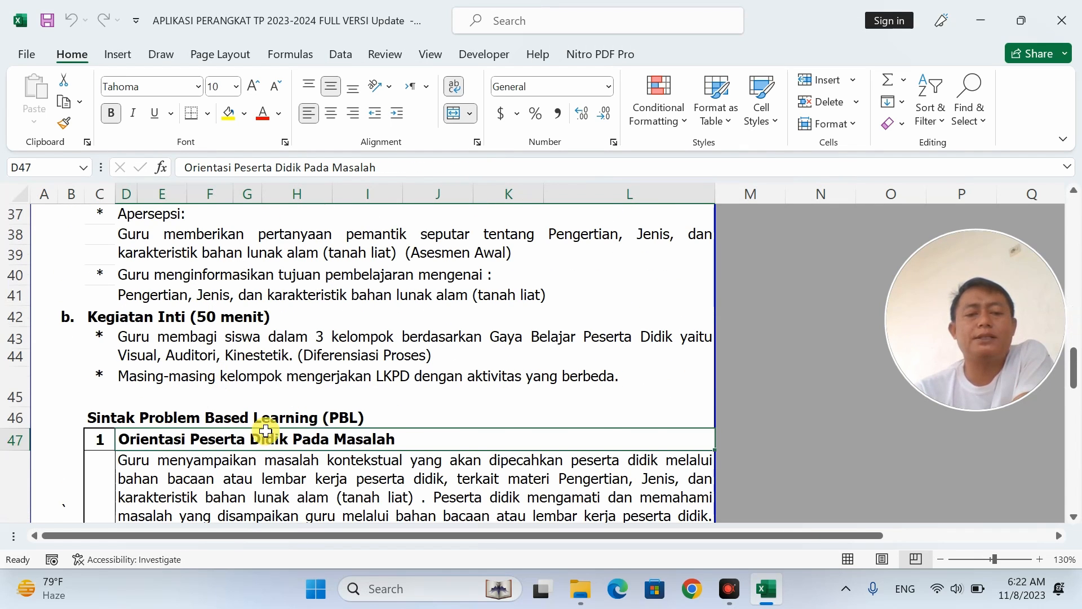
scroll(248, 384, "down", 1)
scroll(319, 289, "up", 2)
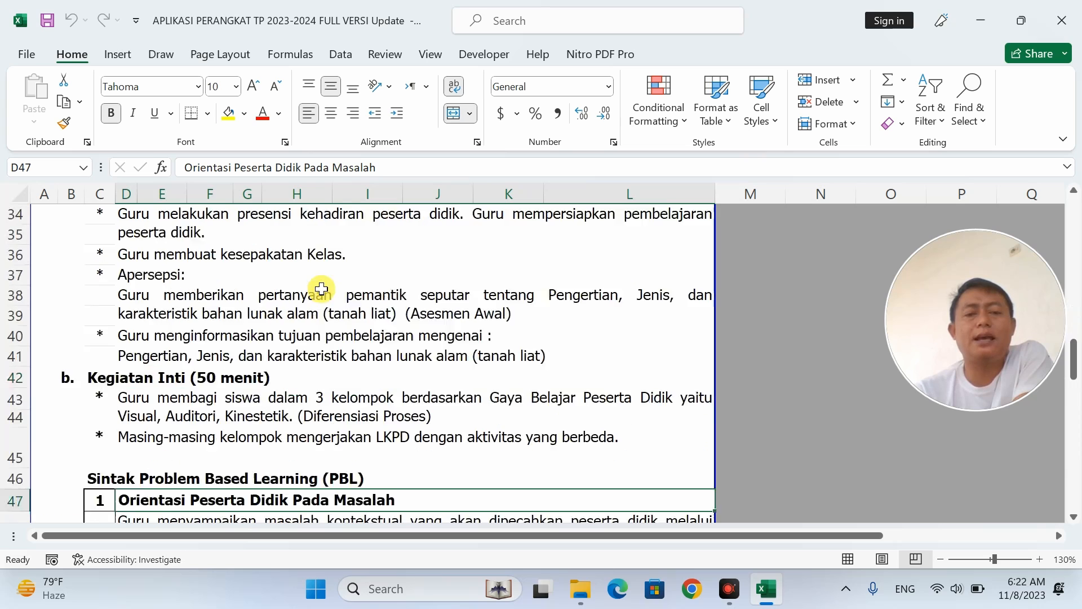
scroll(322, 287, "up", 11)
scroll(322, 286, "down", 3)
scroll(333, 285, "up", 2)
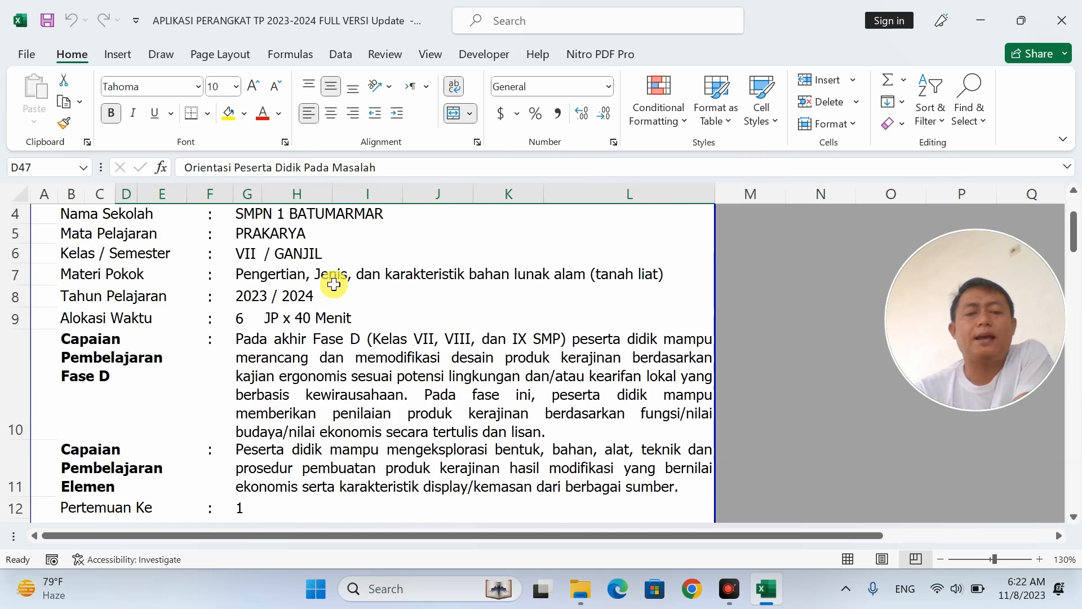
scroll(334, 284, "up", 1)
left_click(788, 235)
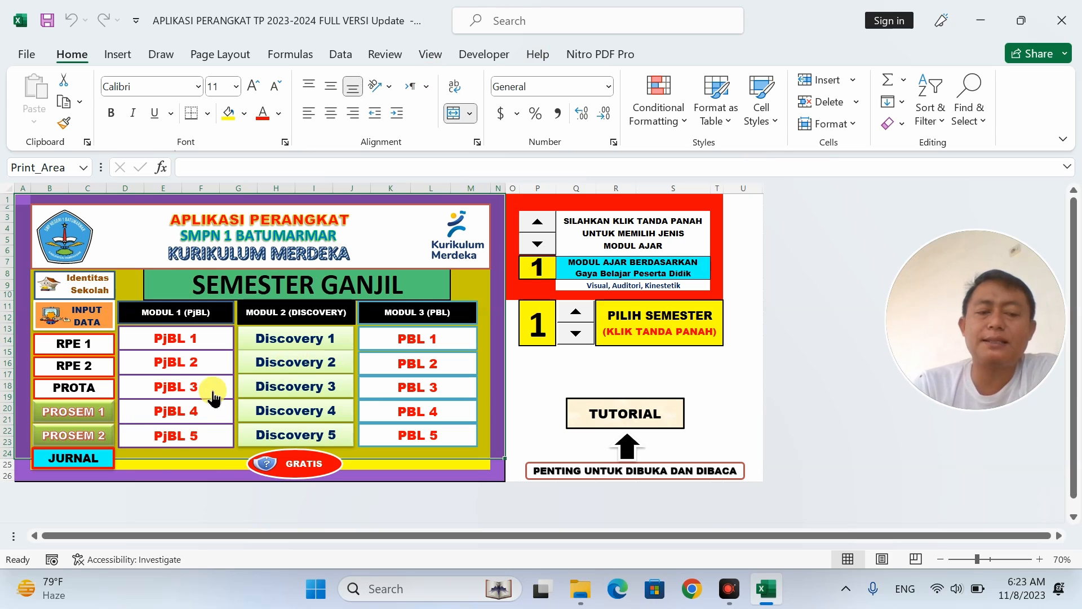
Step: Open the PROSEM 1 semester program from the HOME sheet
left_click(149, 475)
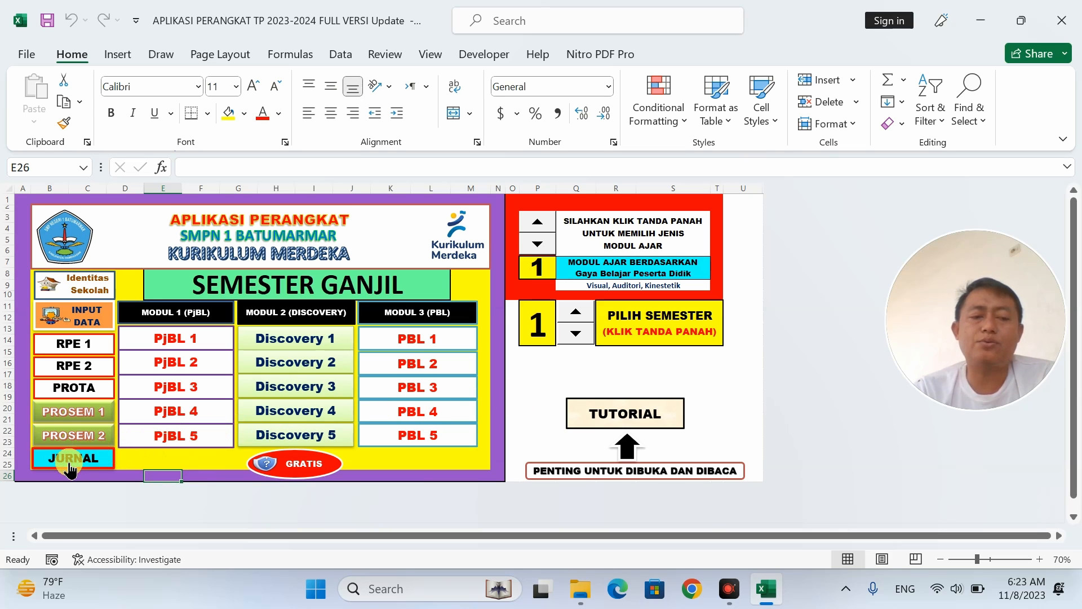
left_click(84, 413)
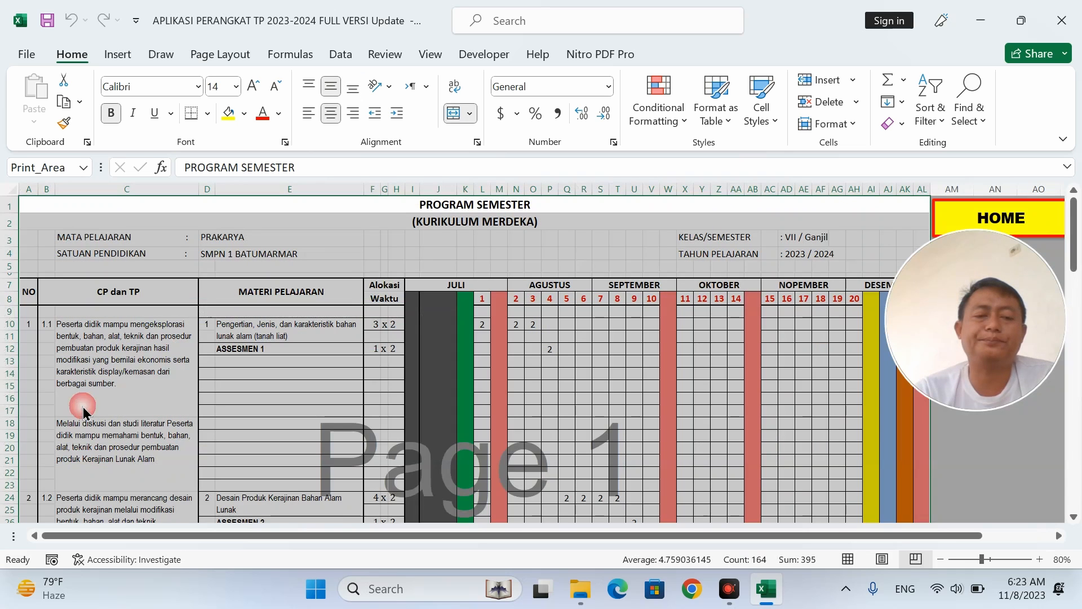
Step: Examine the semester program's first two materials, the week of Assesmen 1 and the class/semester heading
left_click(548, 350)
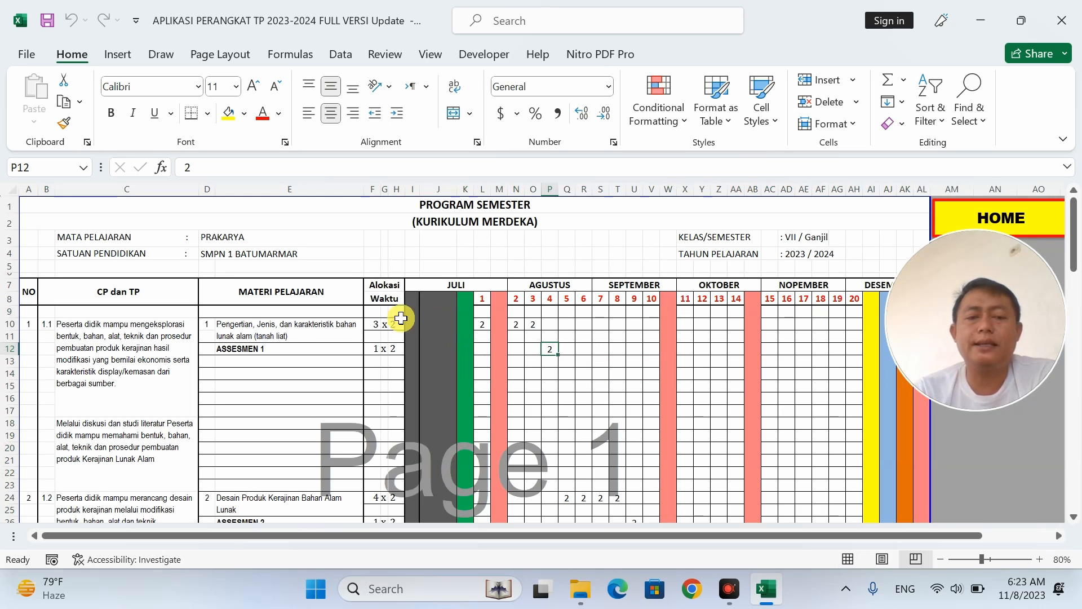
left_click(267, 336)
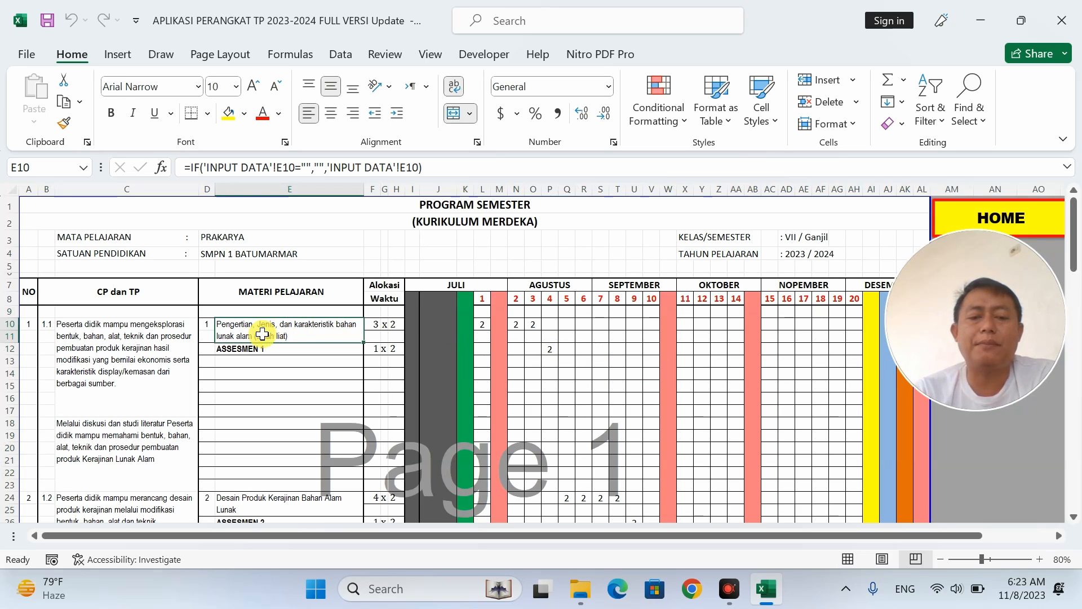
left_click(823, 237)
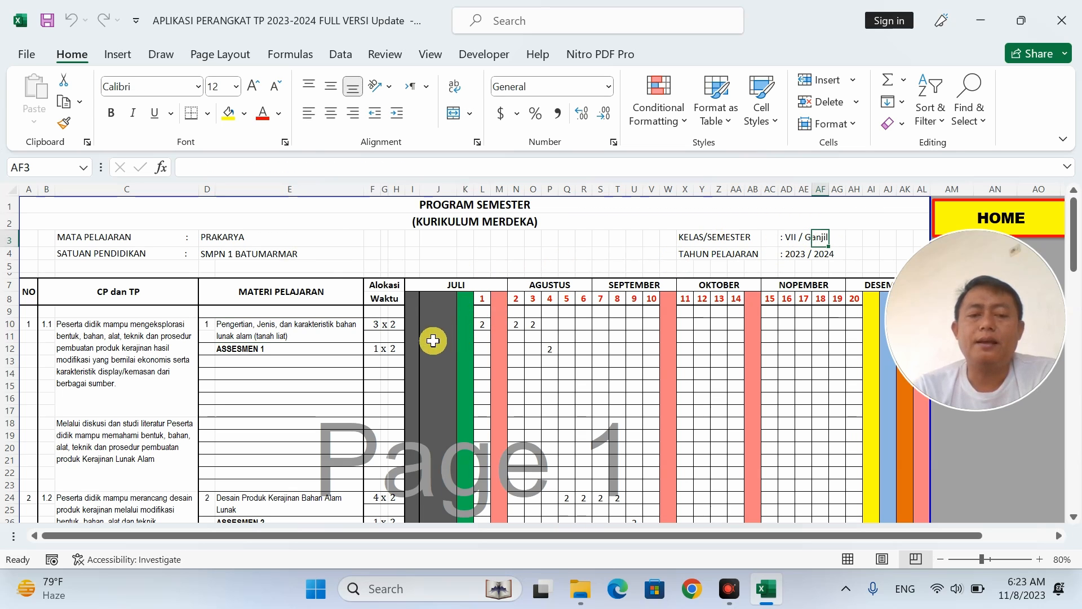
left_click(248, 503)
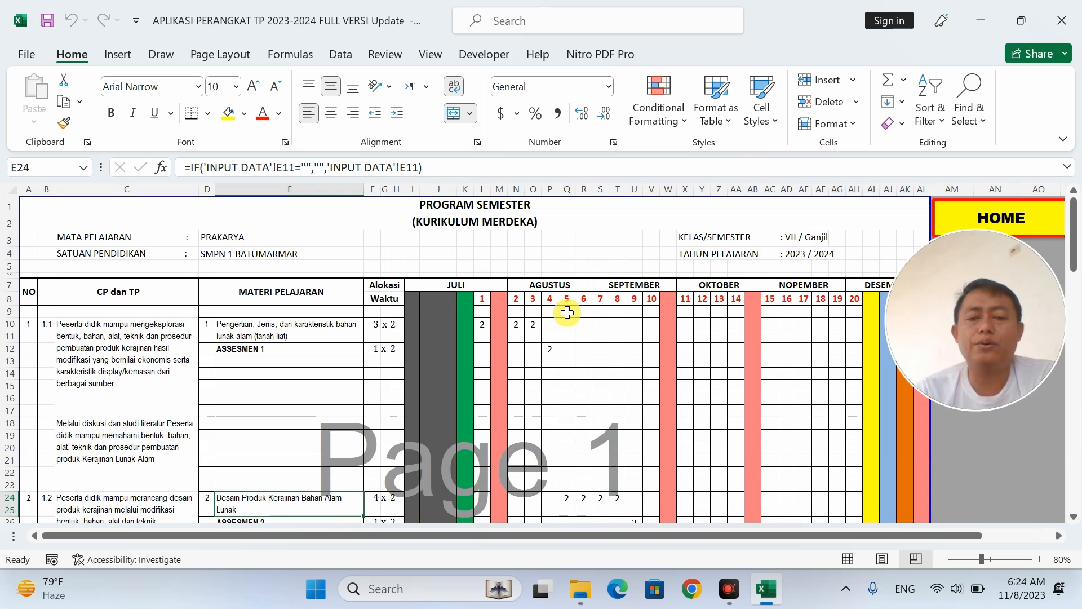
Step: Trace effective weeks 2 to 8 in the semester program down to the hours for Desain Produk Kerajinan Bahan Alam Lunak
left_click(515, 299)
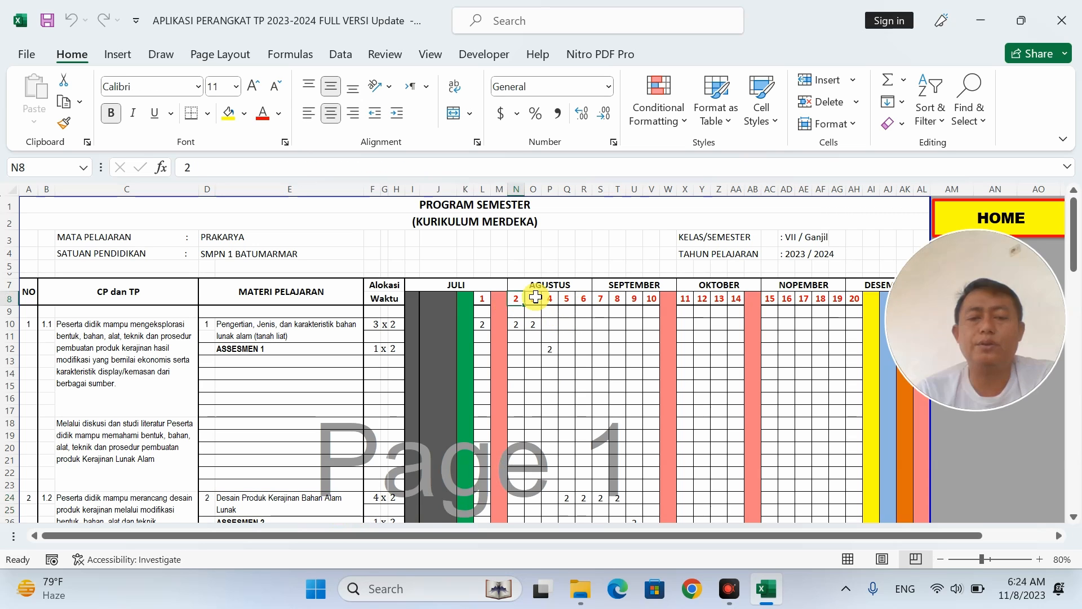
left_click(534, 299)
left_click(550, 298)
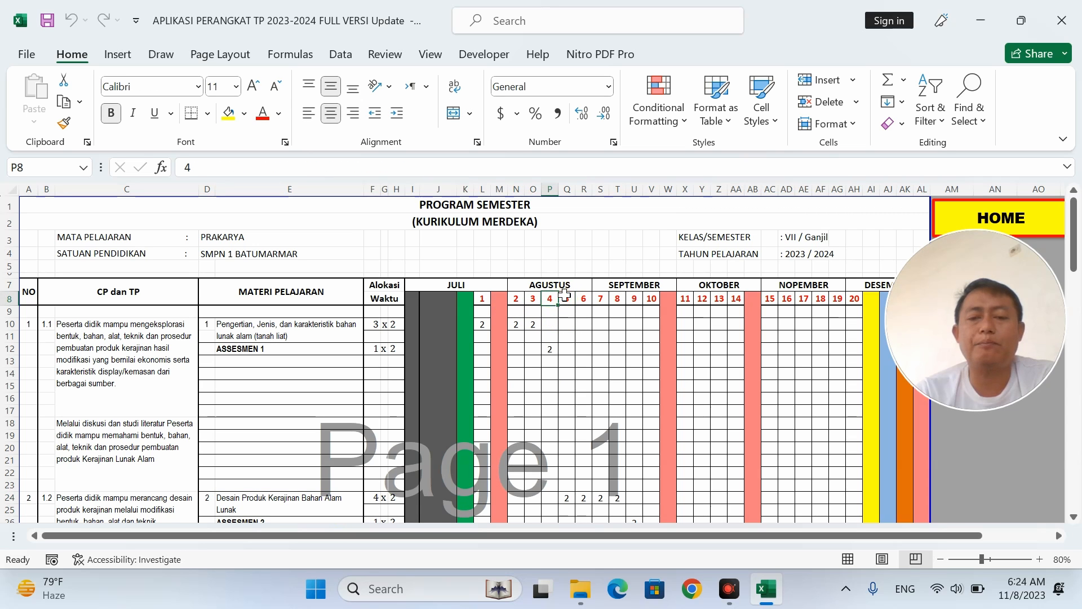
left_click(568, 297)
left_click(582, 298)
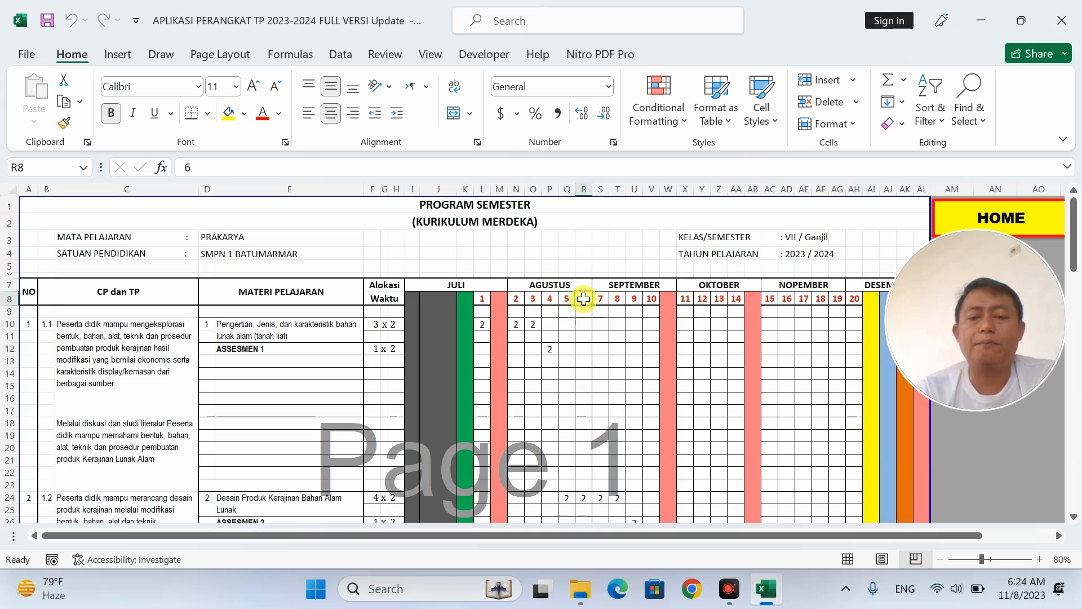
left_click_drag(583, 306, 587, 499)
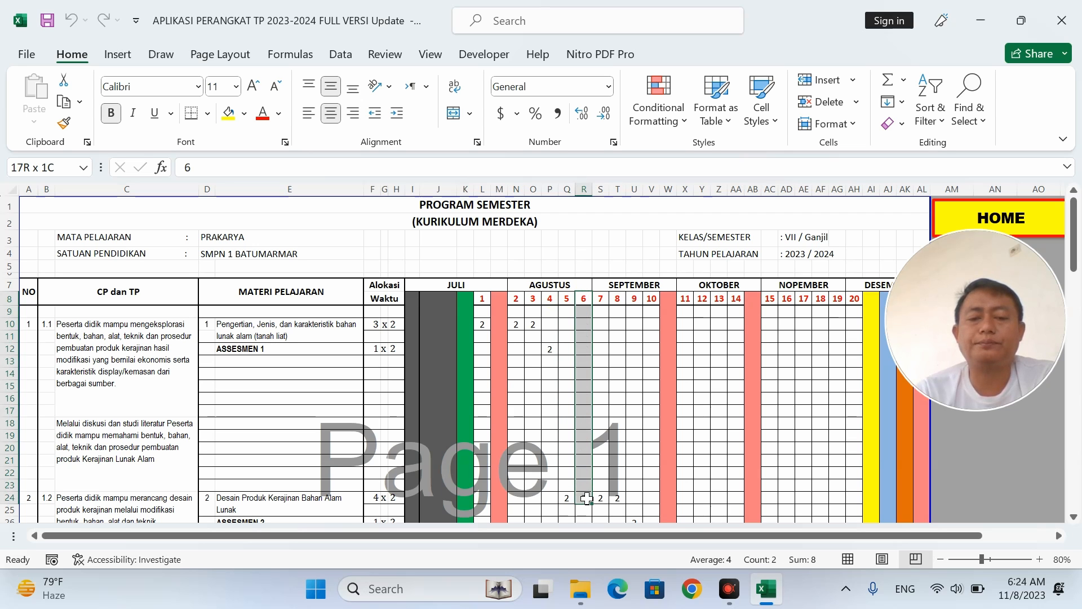
left_click(302, 505)
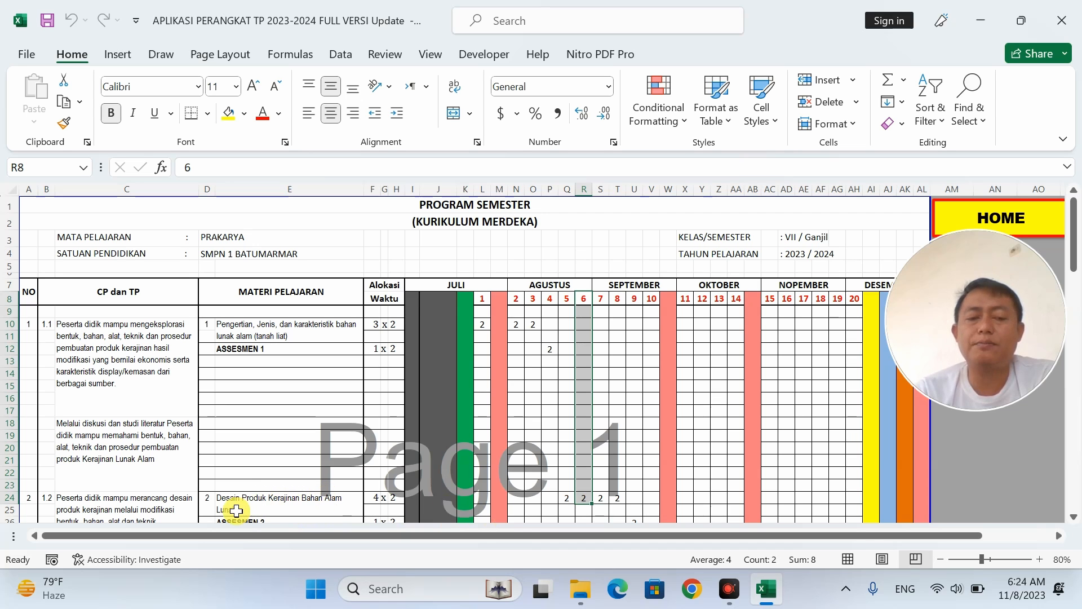
left_click(236, 511)
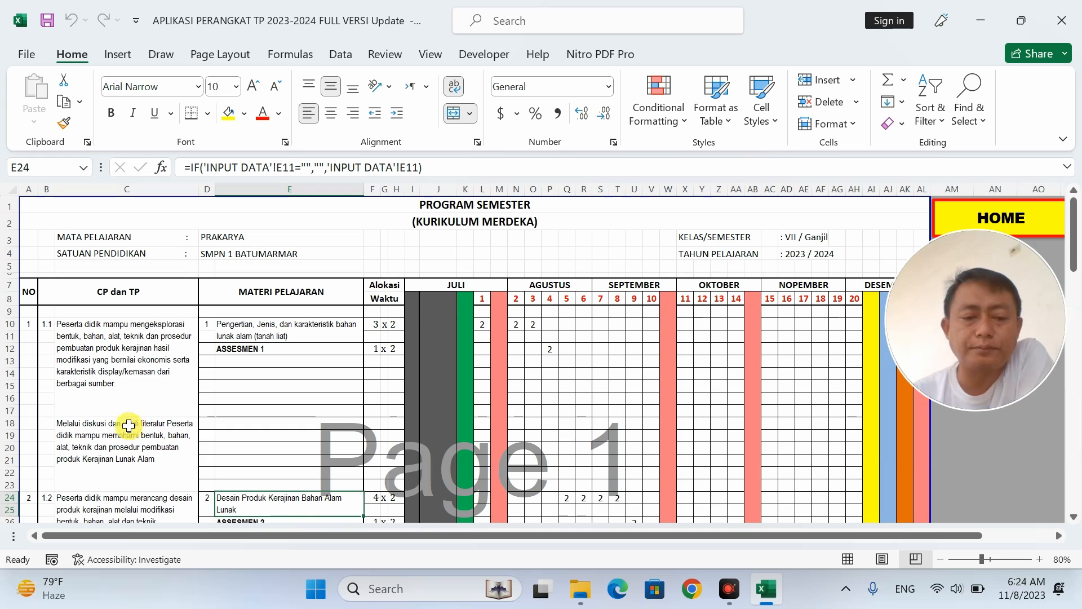
left_click_drag(567, 492, 618, 489)
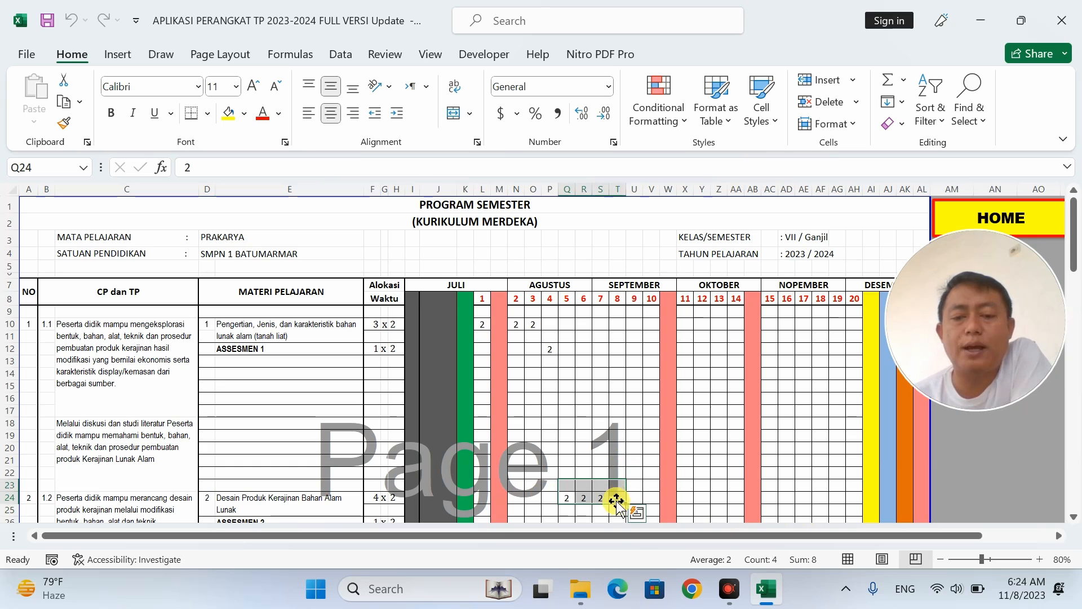
left_click(616, 498)
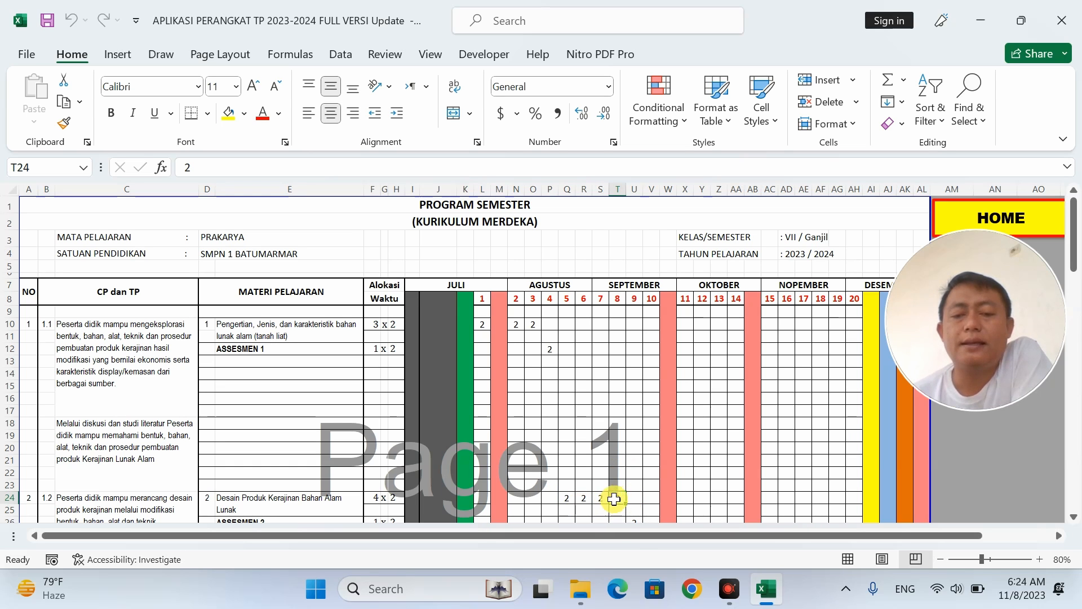
left_click_drag(618, 298, 617, 499)
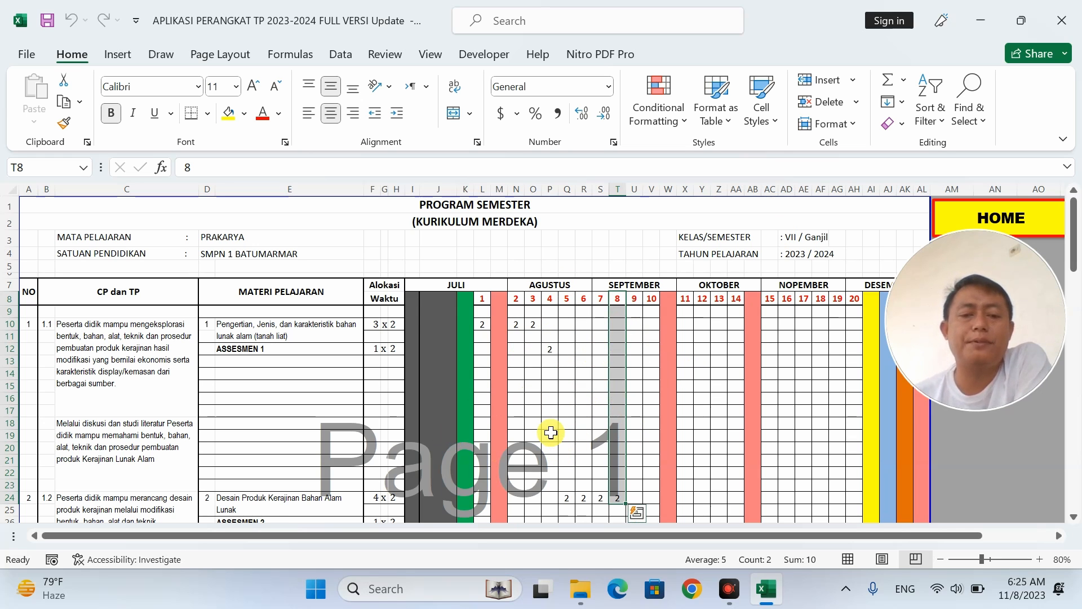
Step: Return to the HOME sheet and try to open the teaching journal through its JURNAL link
left_click(967, 214)
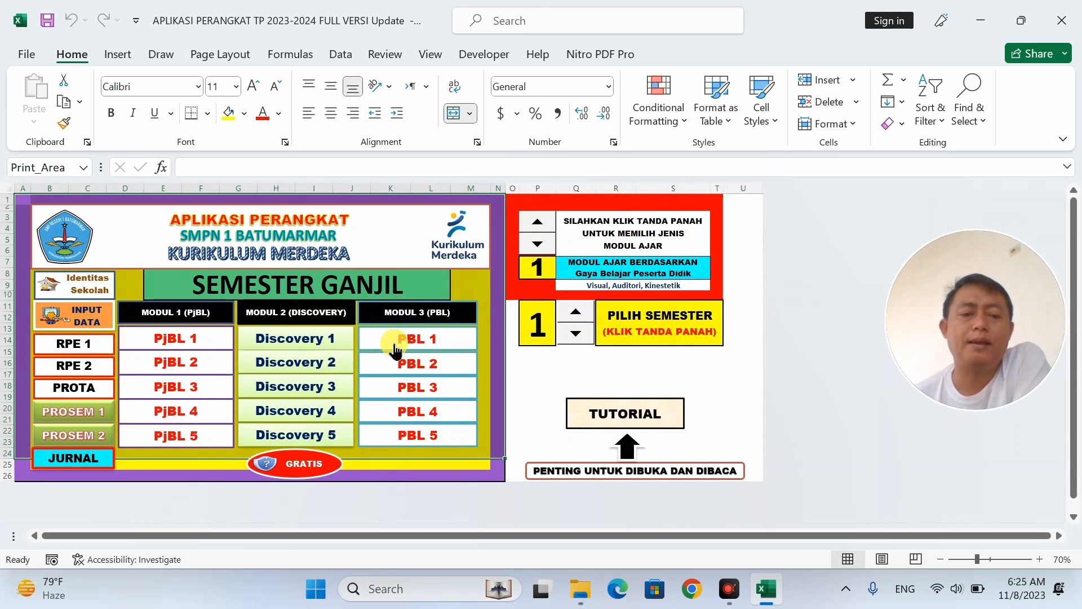
left_click(54, 457)
left_click(544, 339)
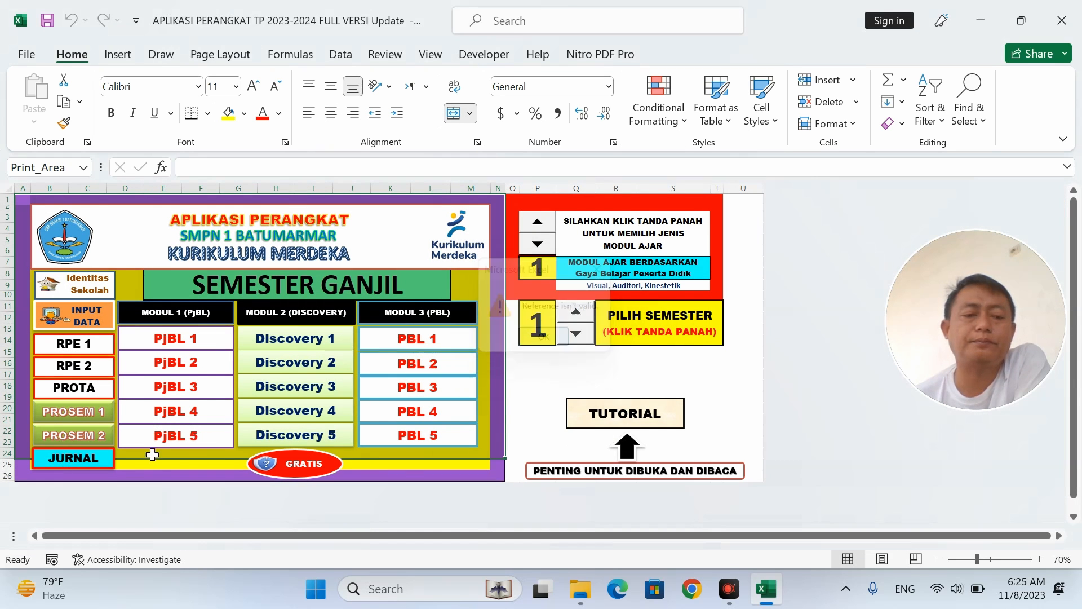
Step: Edit the hyperlink of the JURNAL box on HOME so it points to JURNAL!Print_Area in this document
right_click(64, 462)
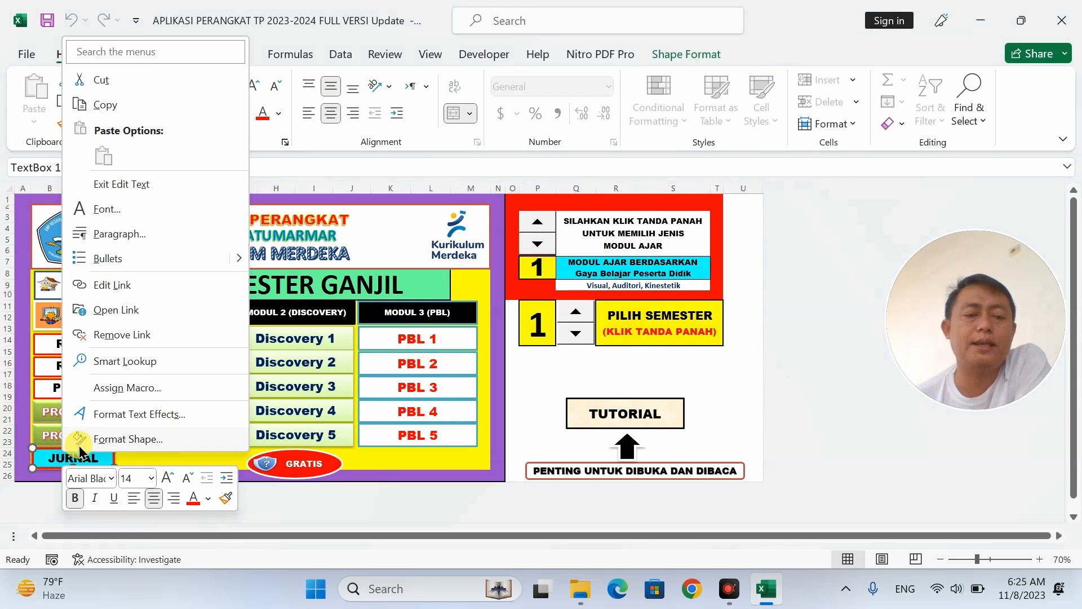
left_click(126, 285)
scroll(209, 305, "down", 4)
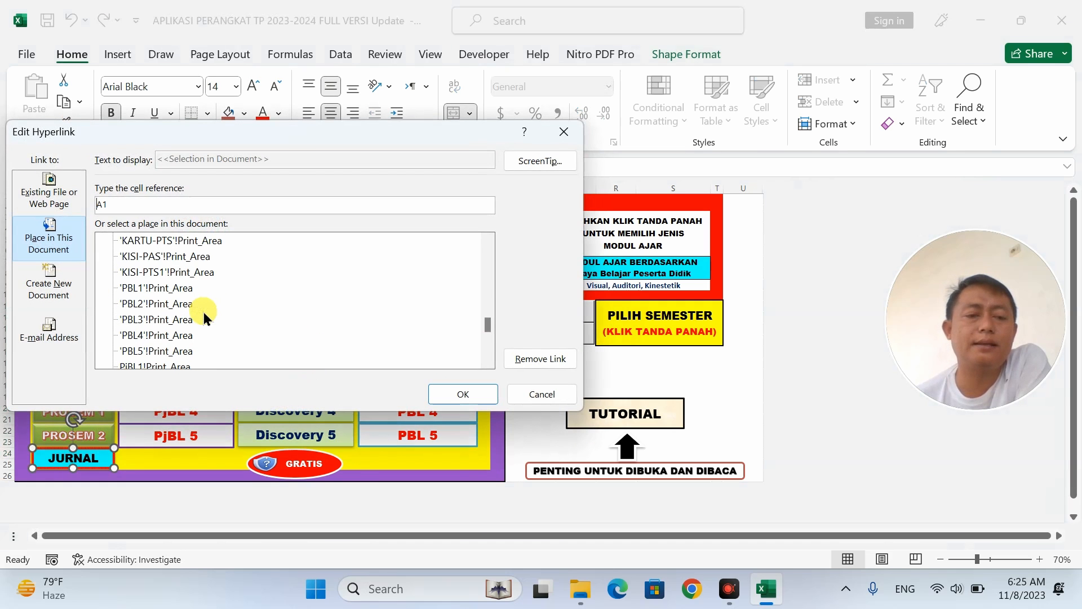
scroll(204, 312, "down", 5)
scroll(203, 312, "up", 3)
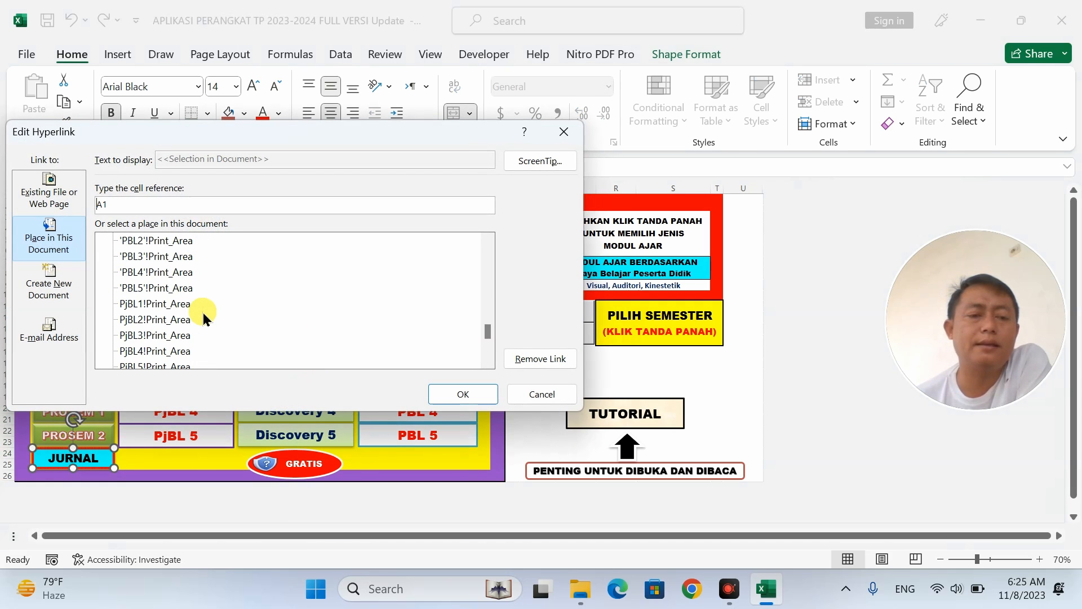
scroll(203, 313, "up", 3)
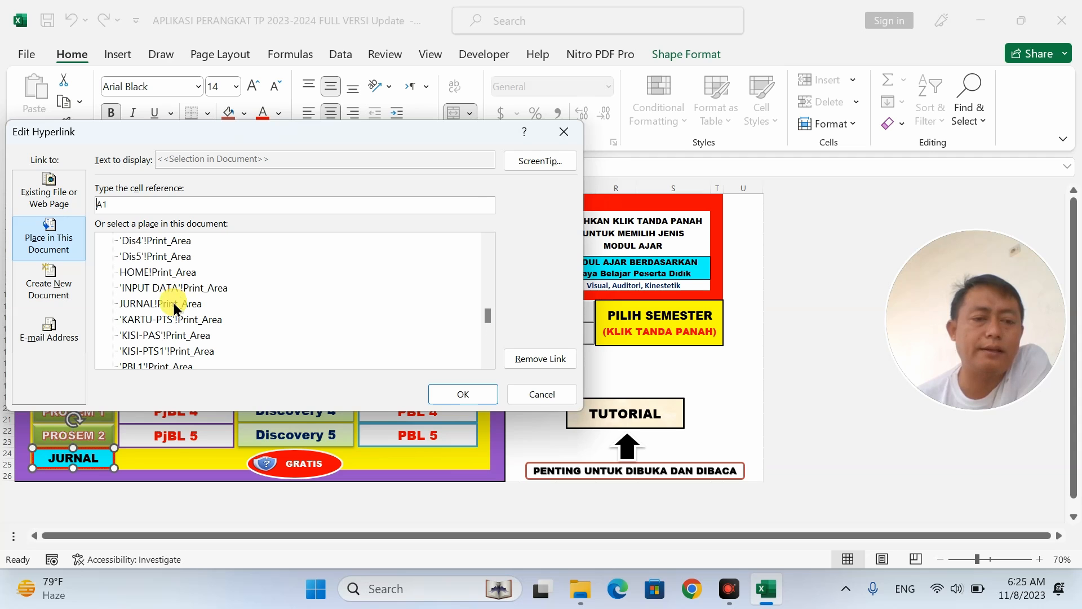
left_click(175, 305)
left_click(436, 393)
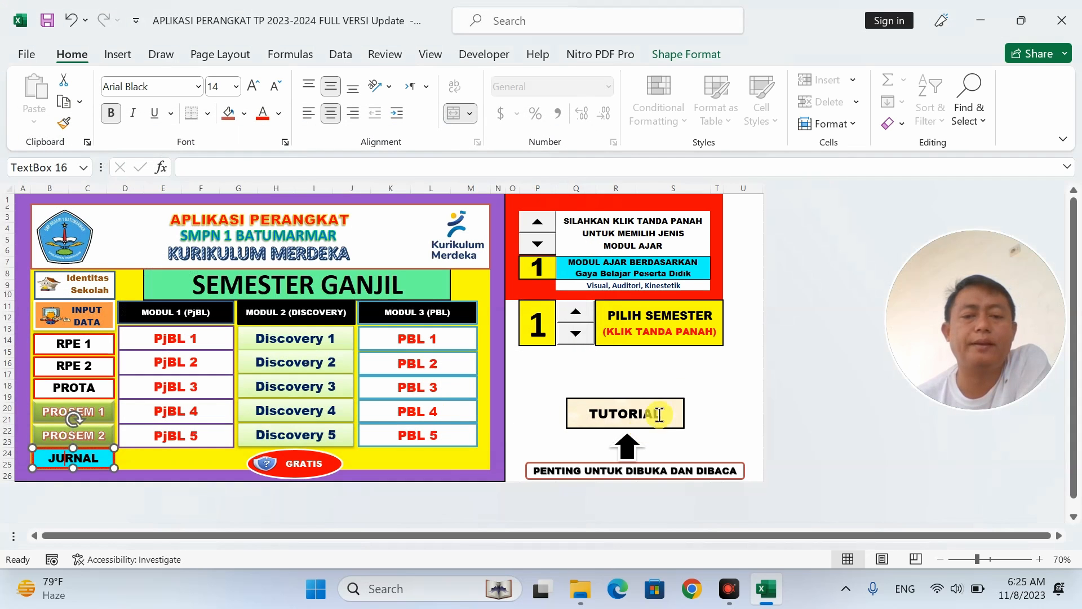
left_click(737, 374)
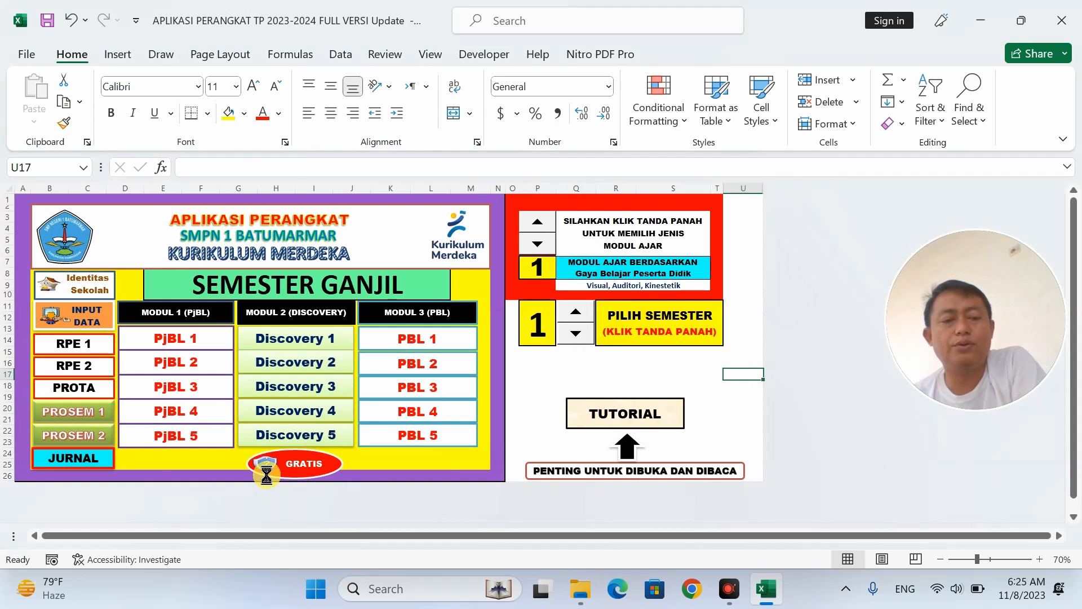
Step: Open the JURNAL sheet through its link, check the first Hari/Tanggal entry row, and return to HOME
left_click(92, 455)
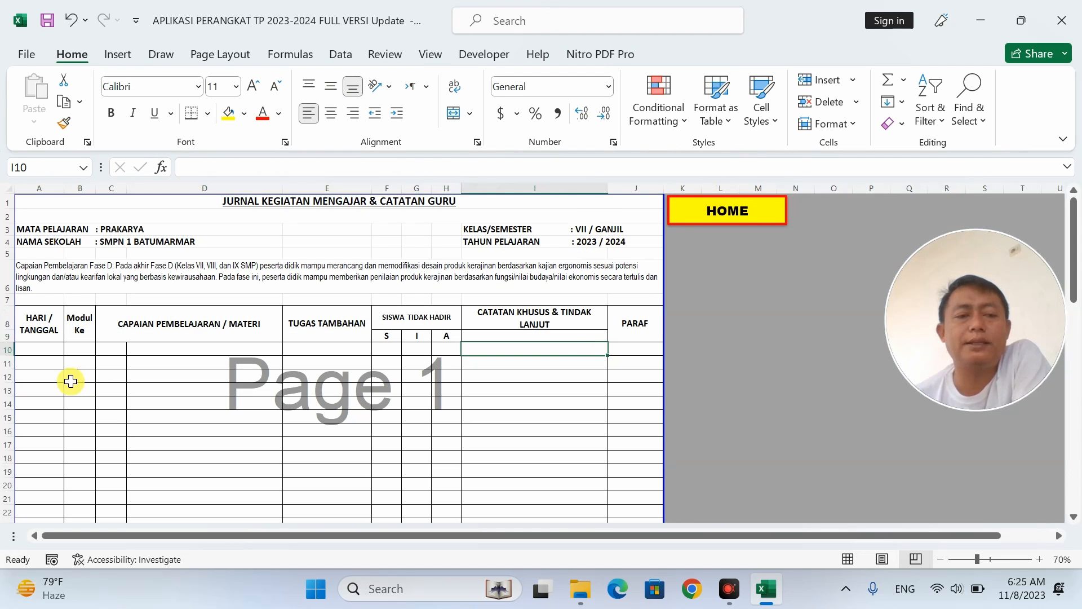
left_click(44, 346)
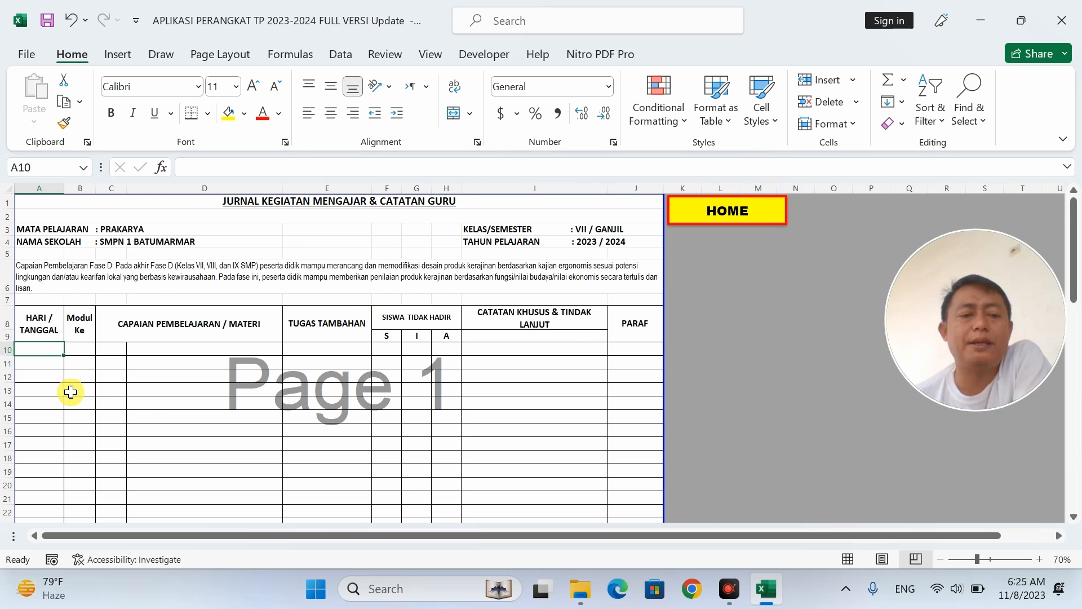
left_click(731, 219)
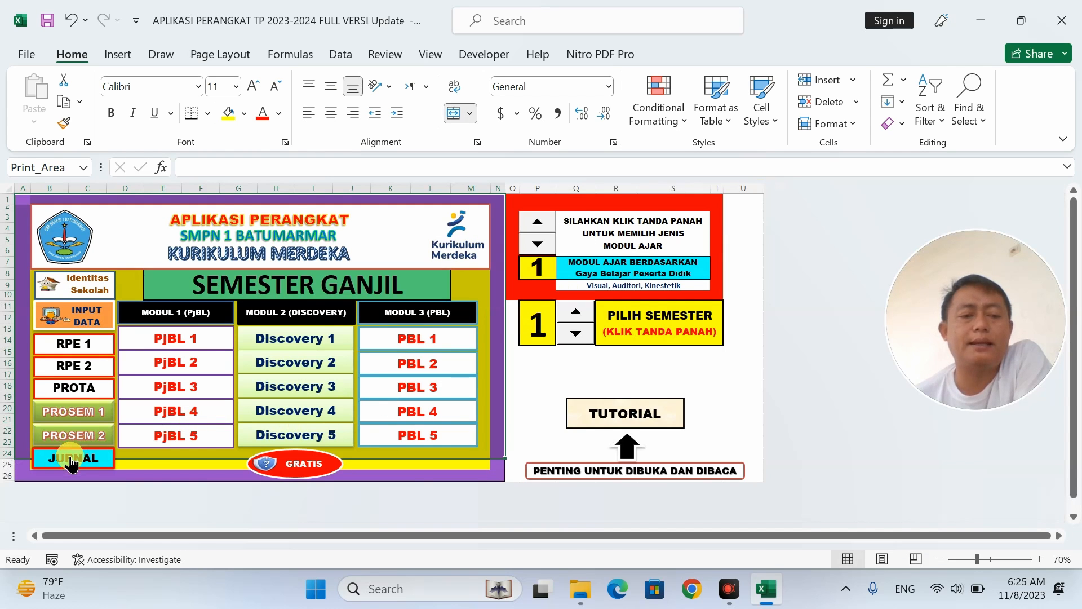
Step: Check the current date in the system's monthly calendar and open the PROSEM 1 semester program from HOME
left_click(1016, 590)
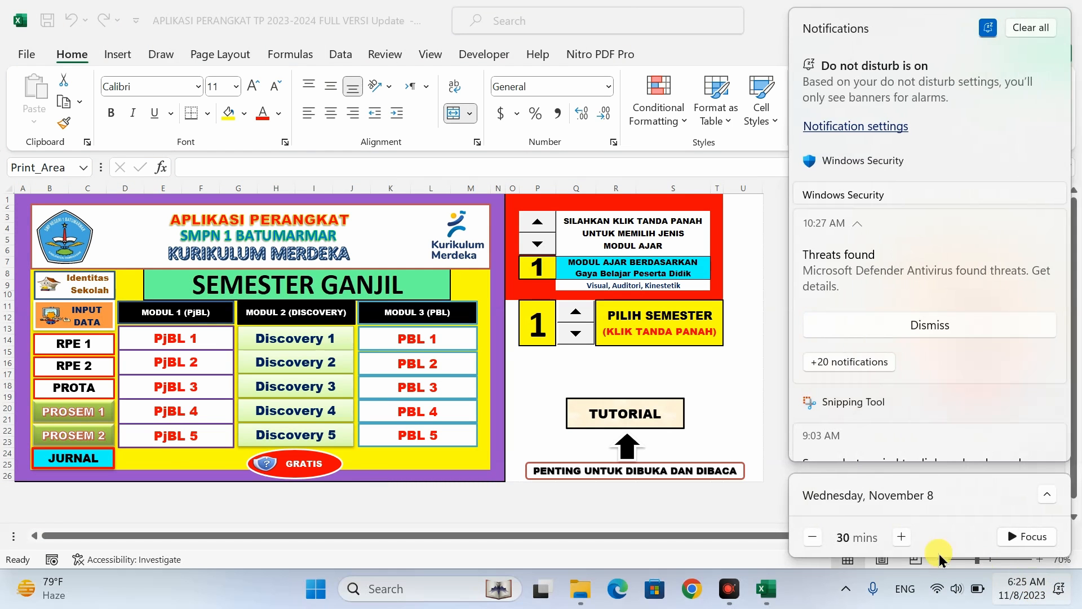
left_click(1047, 494)
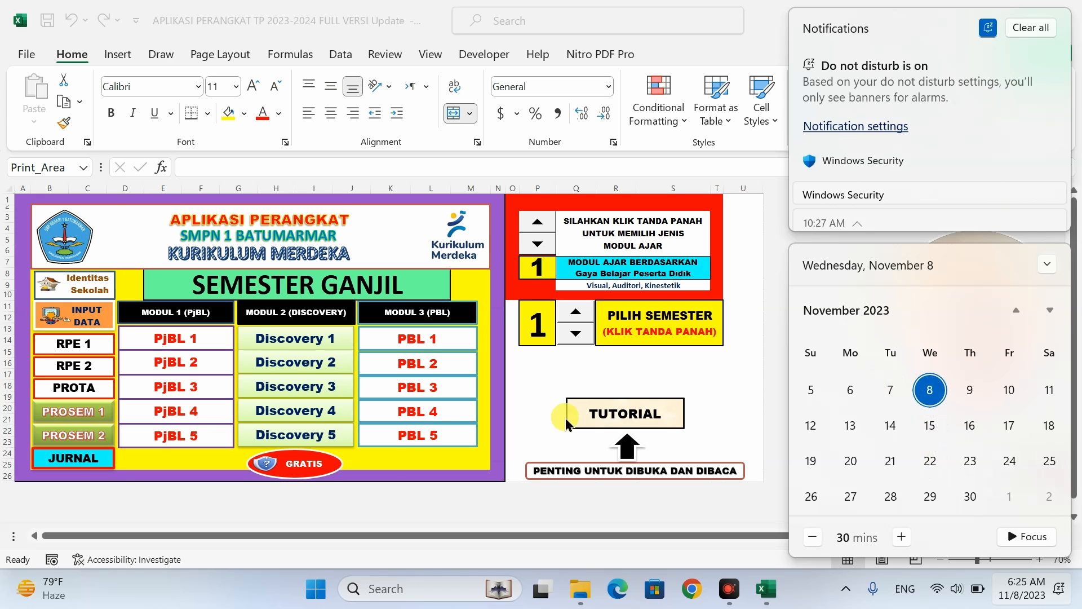
left_click(69, 414)
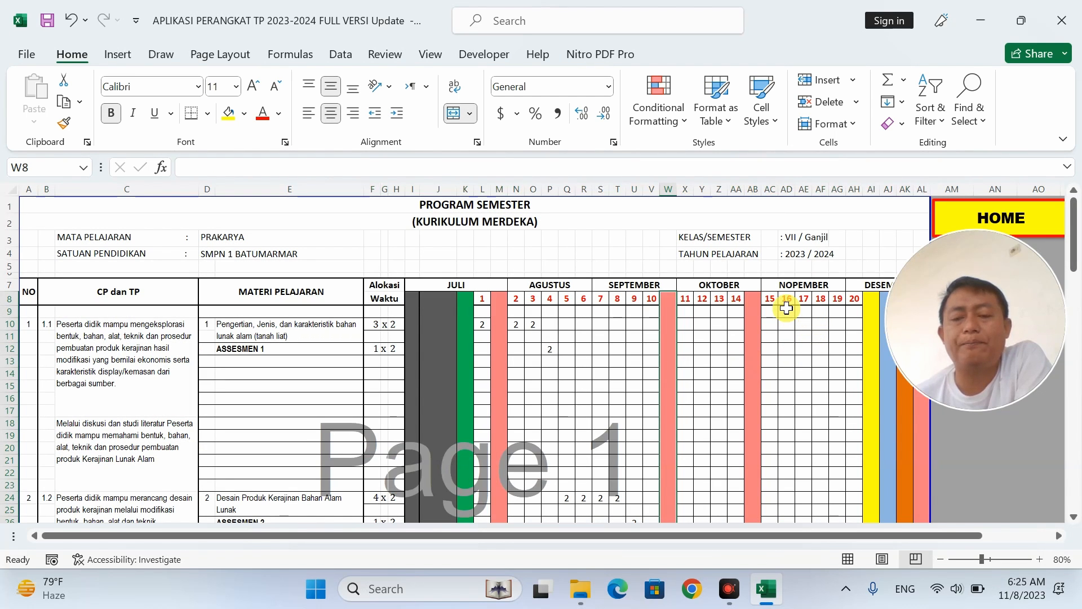
Step: Trace effective week 16 in November down to Assesmen 3, and compare it with the neighbouring material's weeks and the rows below
left_click_drag(787, 320, 794, 478)
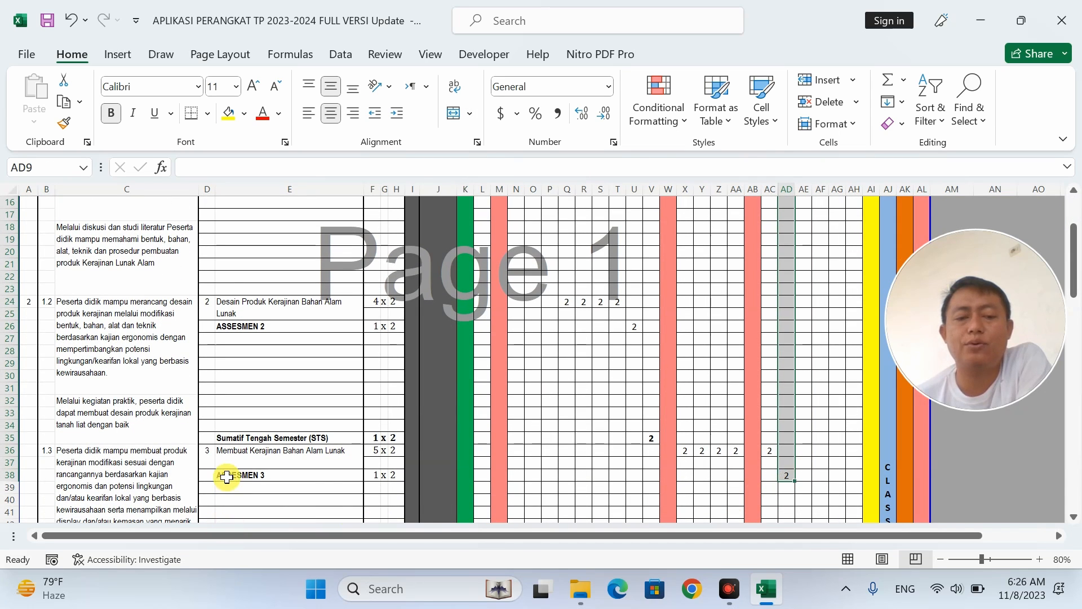
left_click(225, 477)
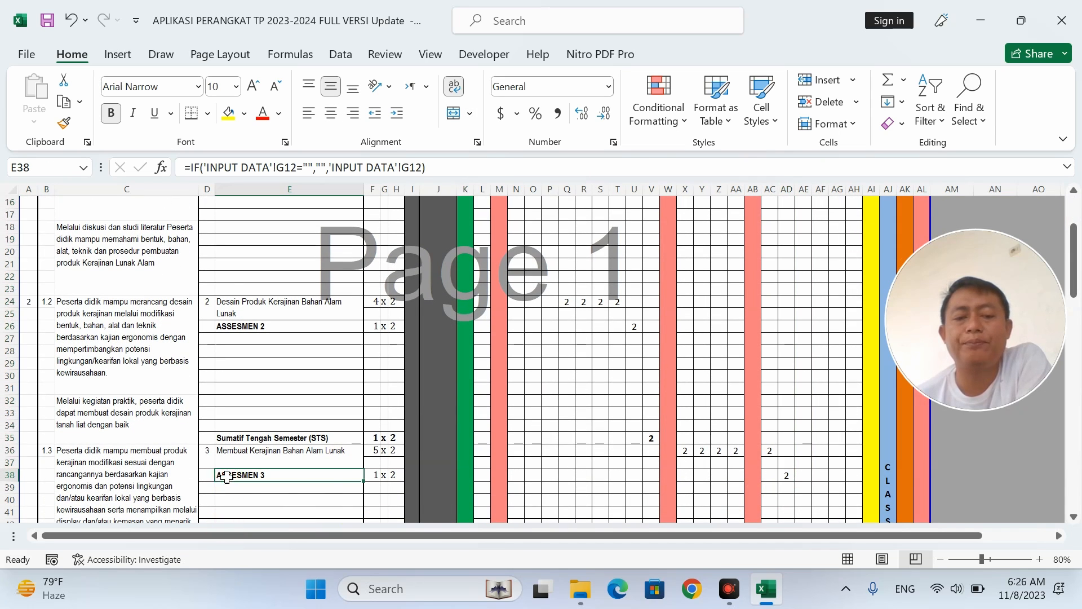
left_click(788, 473)
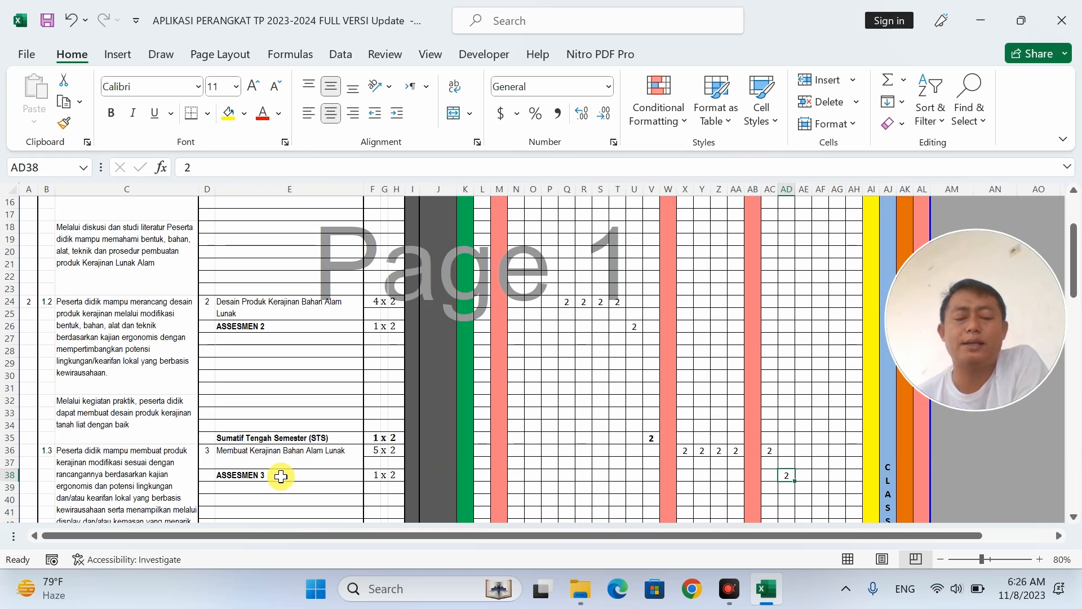
left_click(319, 452)
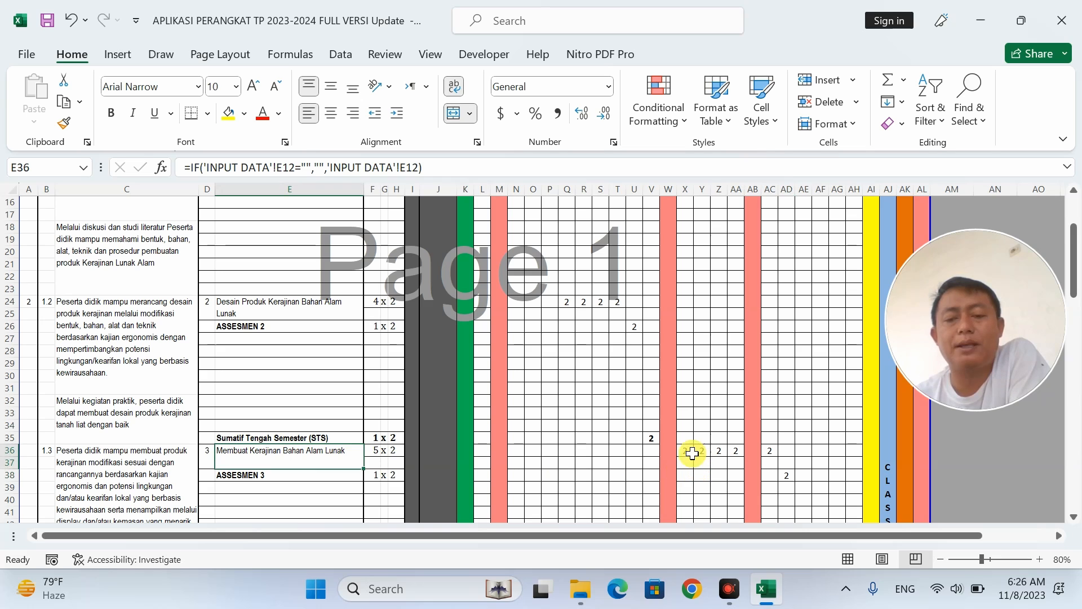
left_click_drag(686, 451, 769, 454)
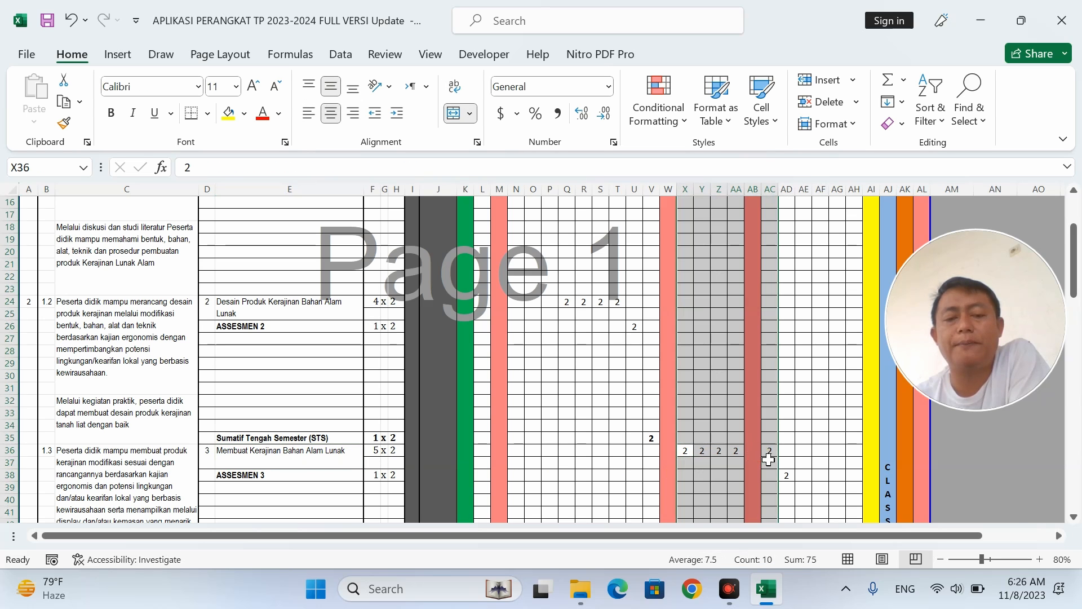
left_click(273, 476)
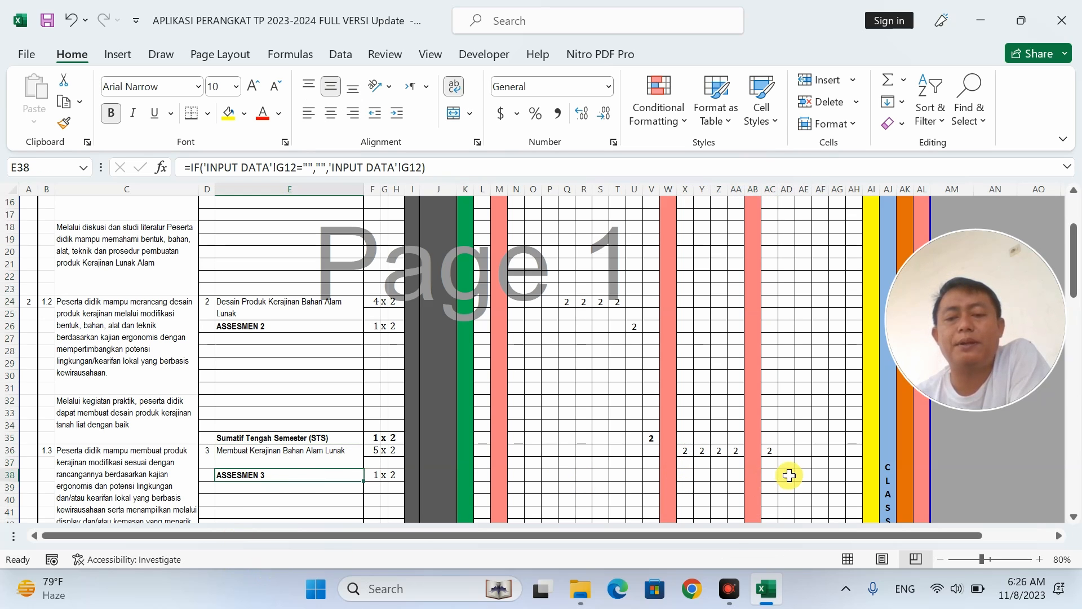
left_click(789, 476)
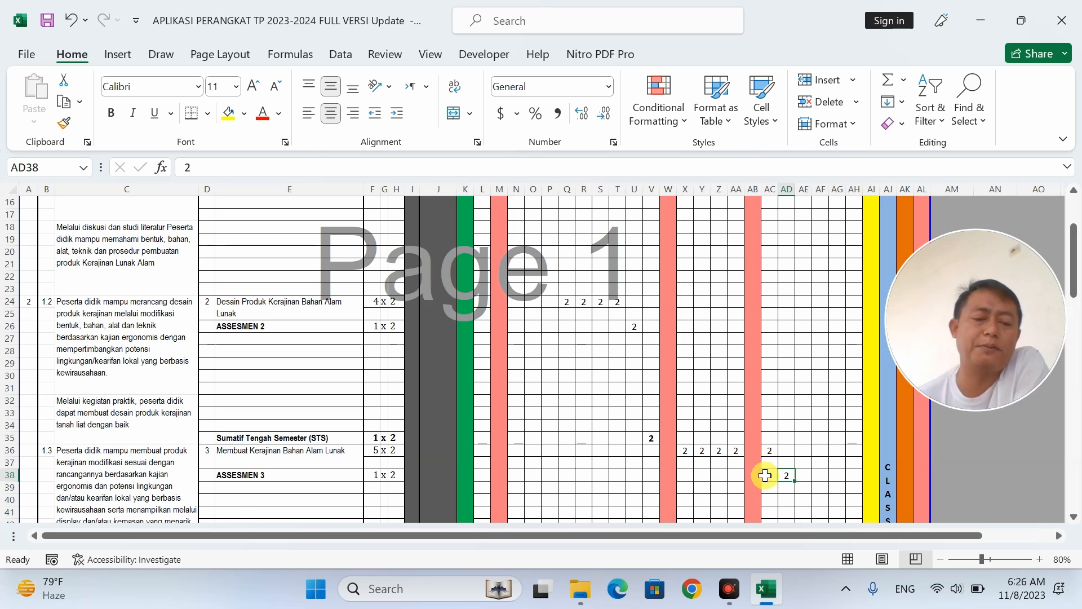
scroll(333, 442, "down", 5)
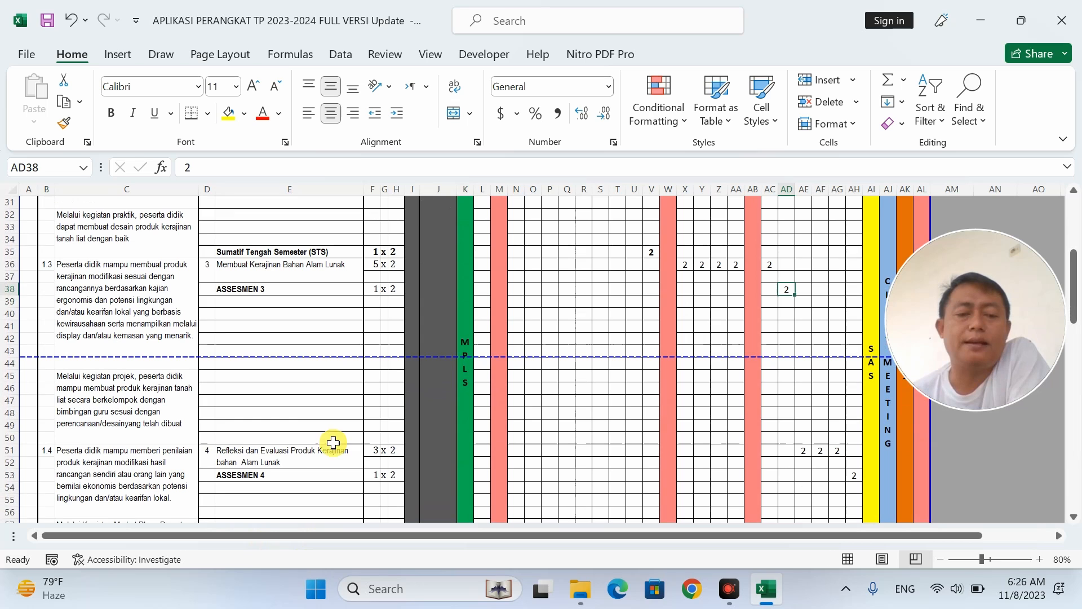
Step: Compare the scheduled weeks of Refleksi dan Evaluasi Produk Kerajinan and Assesmen 4 with the Assesmen 3 week in the semester program
left_click(272, 458)
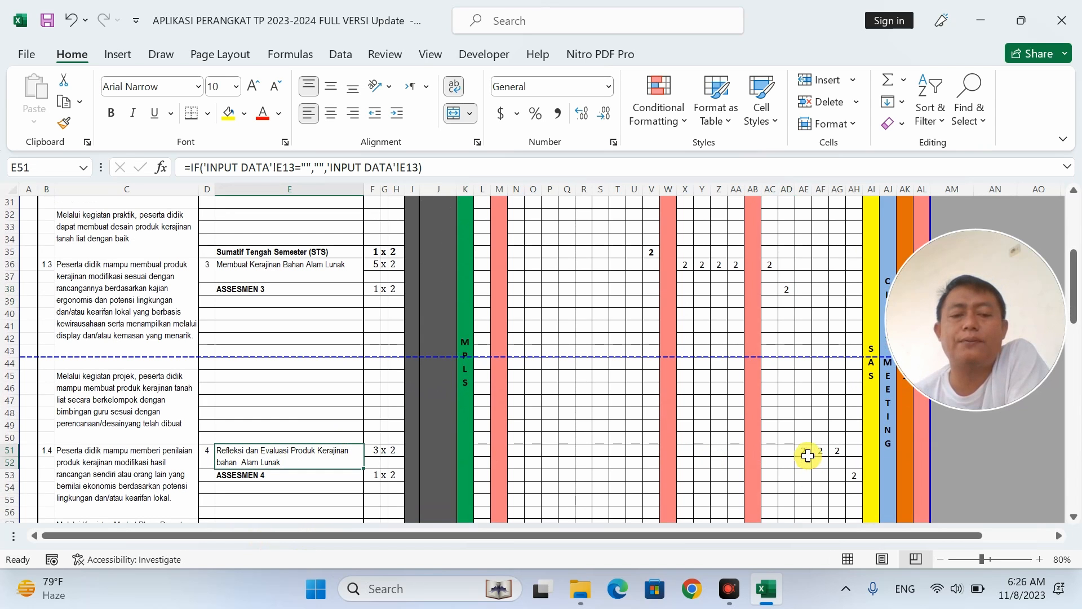
left_click_drag(808, 457, 856, 481)
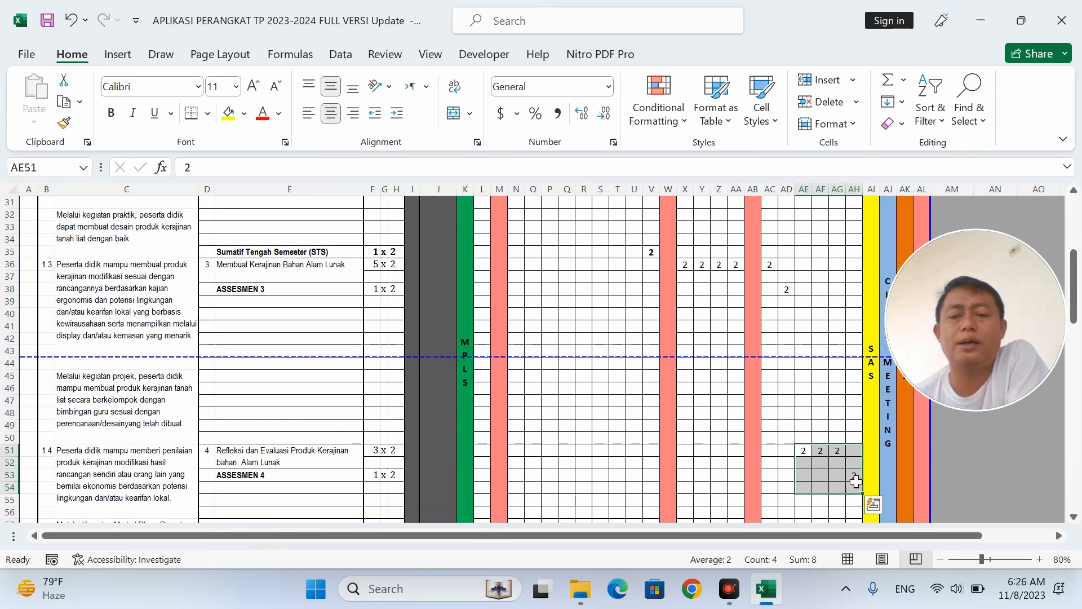
left_click(845, 461)
scroll(829, 446, "up", 3)
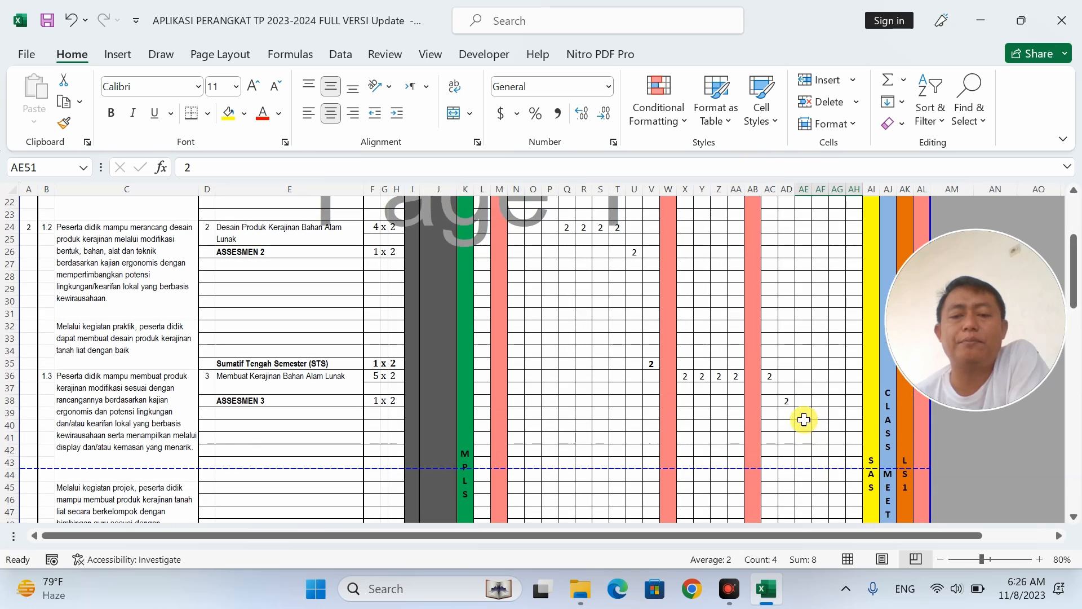
left_click(786, 400)
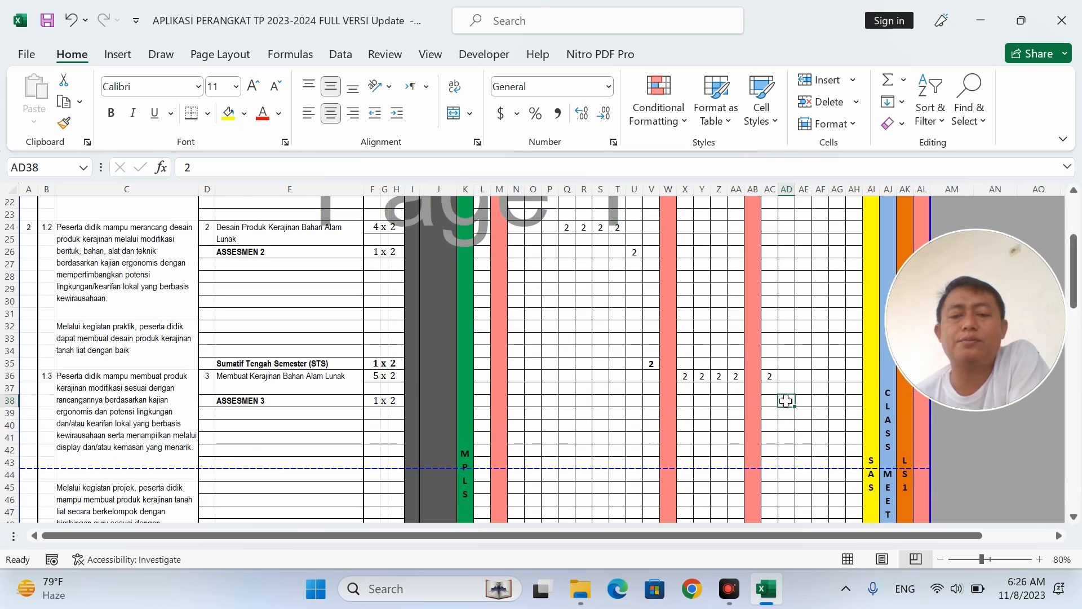
scroll(786, 400, "up", 7)
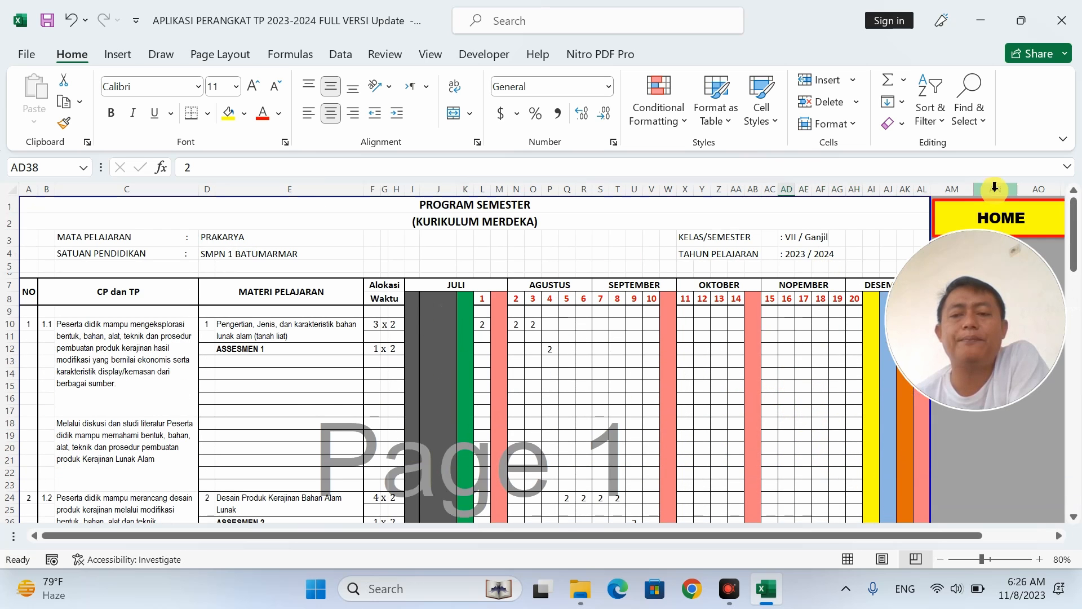
Step: Open the JURNAL sheet through HOME and check its empty Hari/Tanggal and Modul Ke entry rows
left_click(993, 218)
left_click(48, 453)
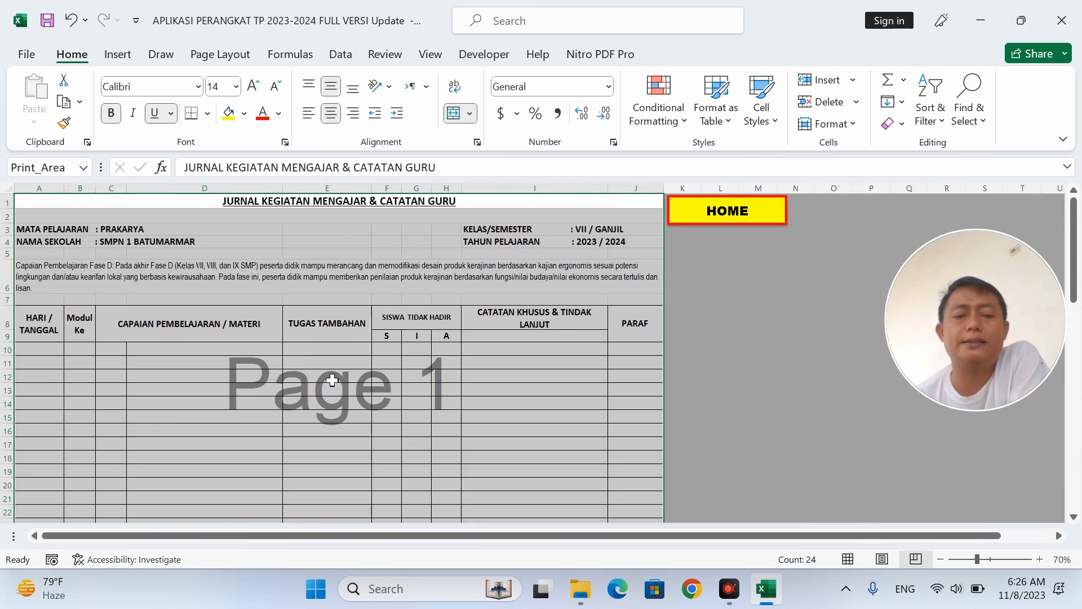
left_click(23, 369)
left_click(86, 350)
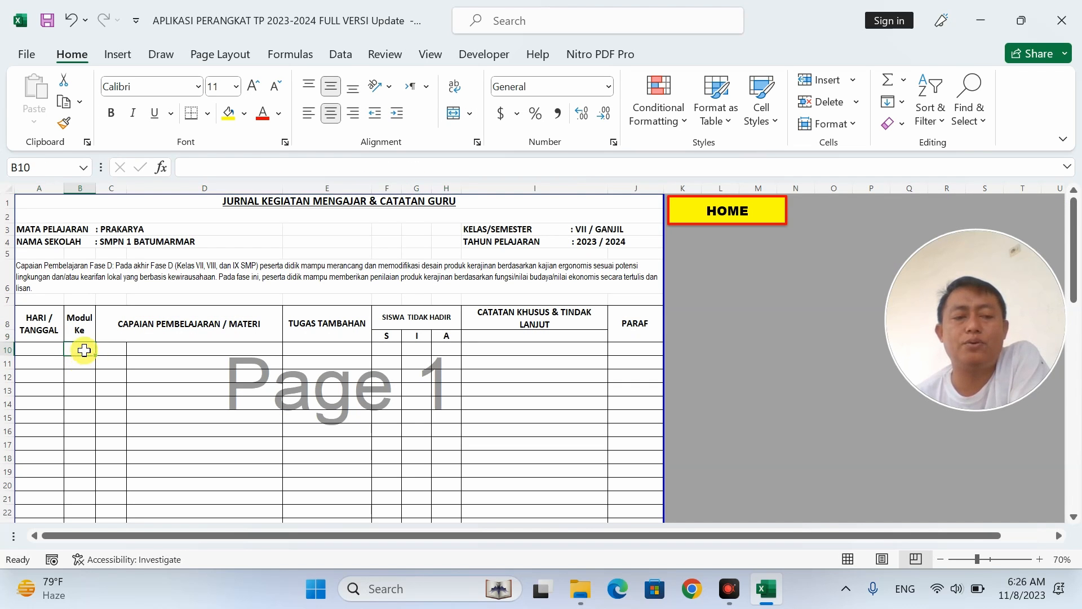
left_click(80, 377)
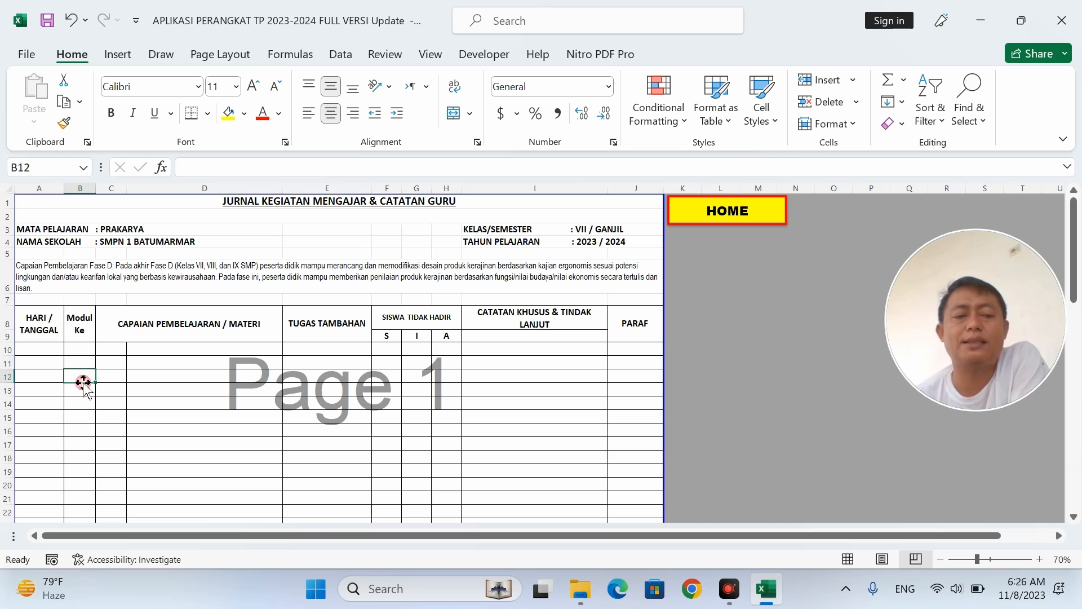
left_click(79, 428)
left_click_drag(83, 351, 86, 430)
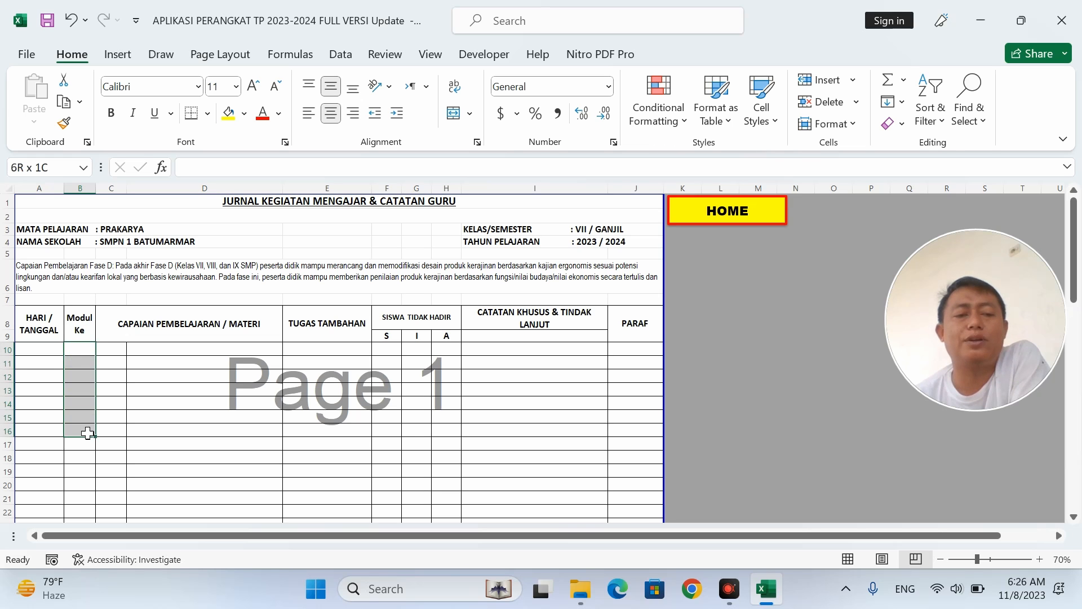
Step: Try hiding the journal's Modul Ke column, and undo the hiding
right_click(83, 188)
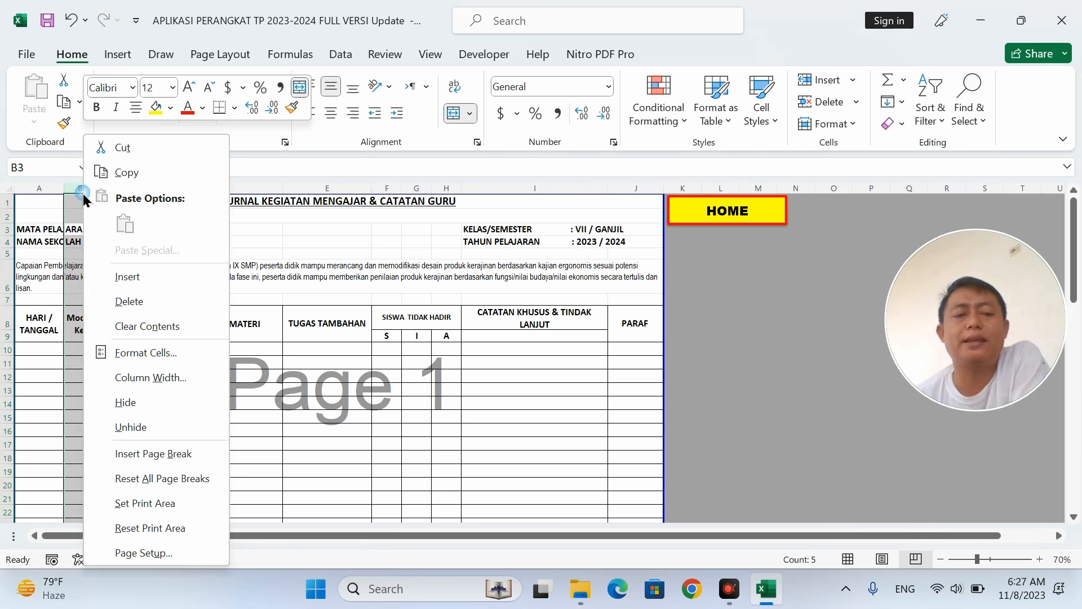
left_click(150, 399)
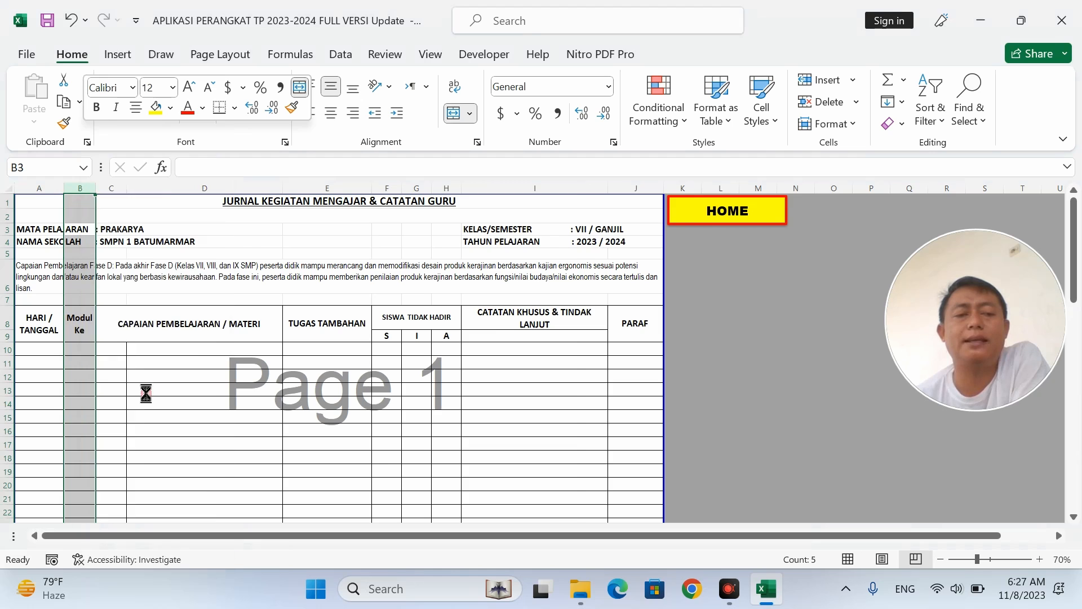
left_click(260, 382)
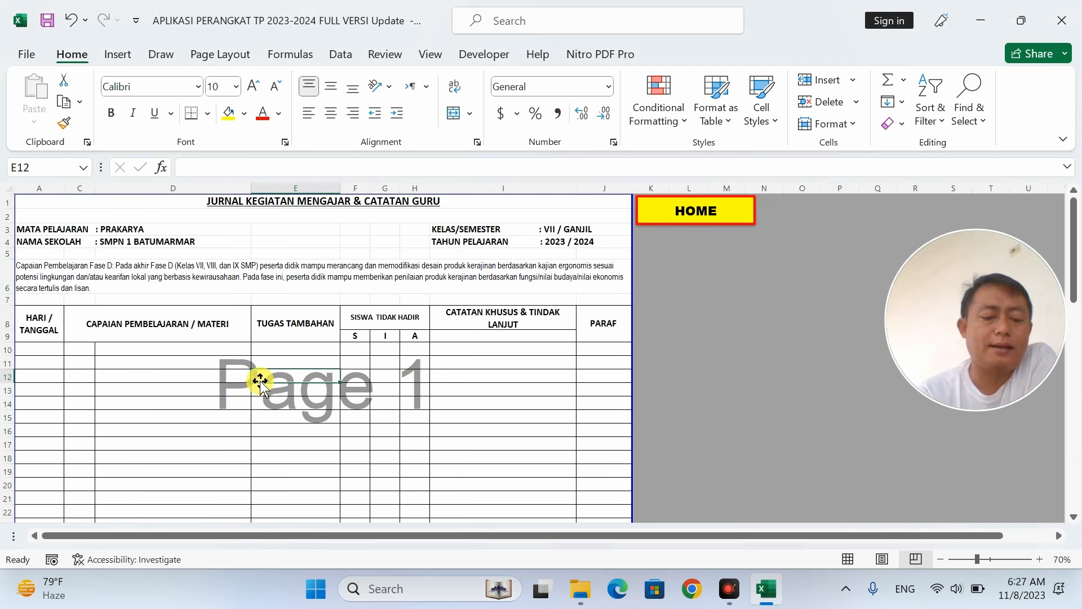
key("ctrl+z")
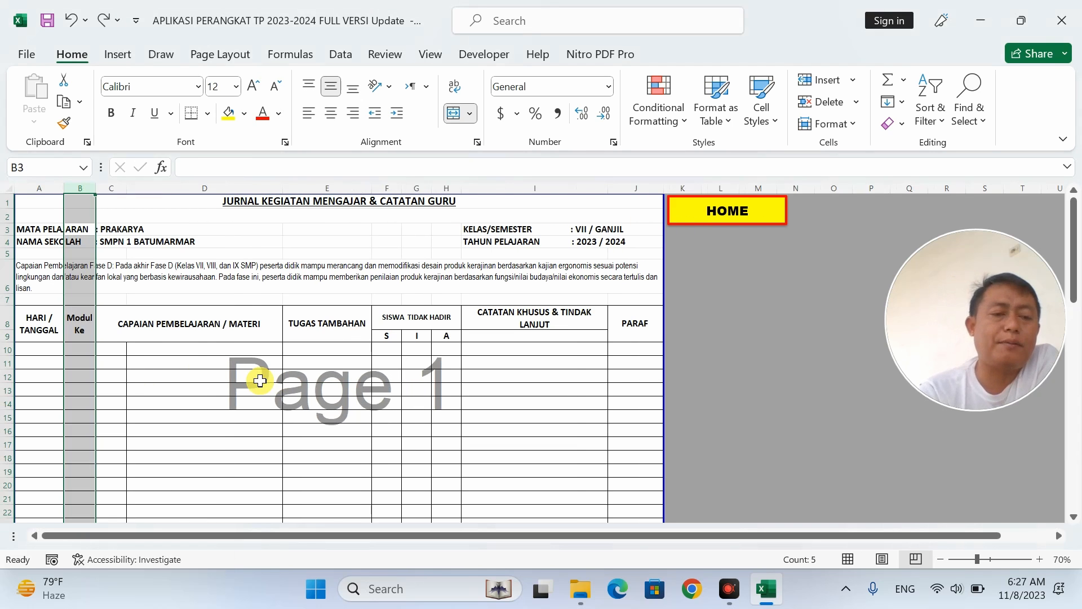
Step: Review the journal's Modul Ke cells and the narrow number column under Capaian Pembelajaran / Materi
left_click(80, 377)
left_click(88, 349)
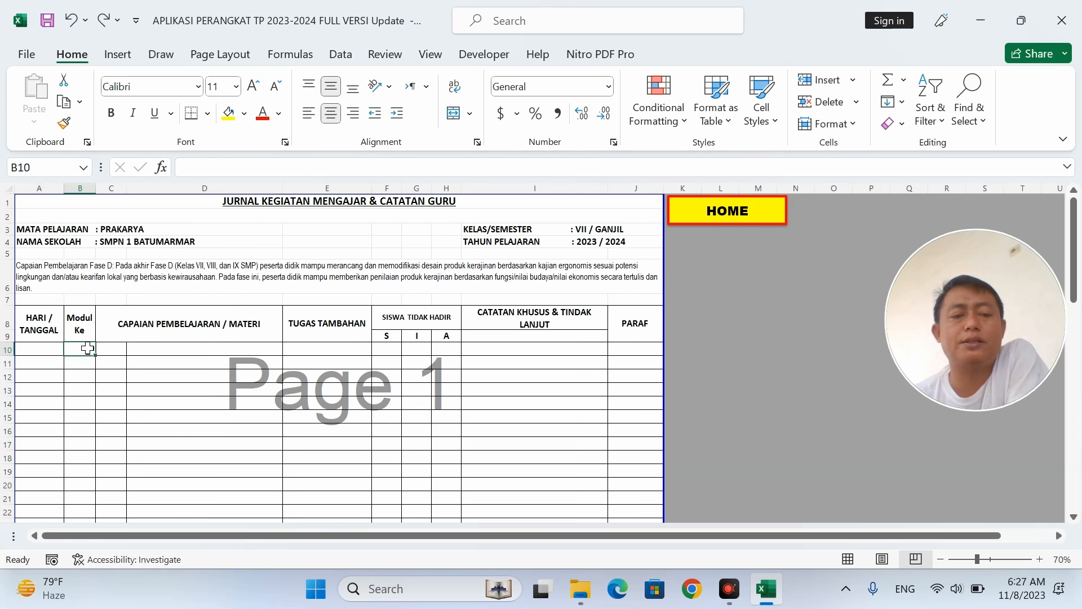
left_click(82, 419)
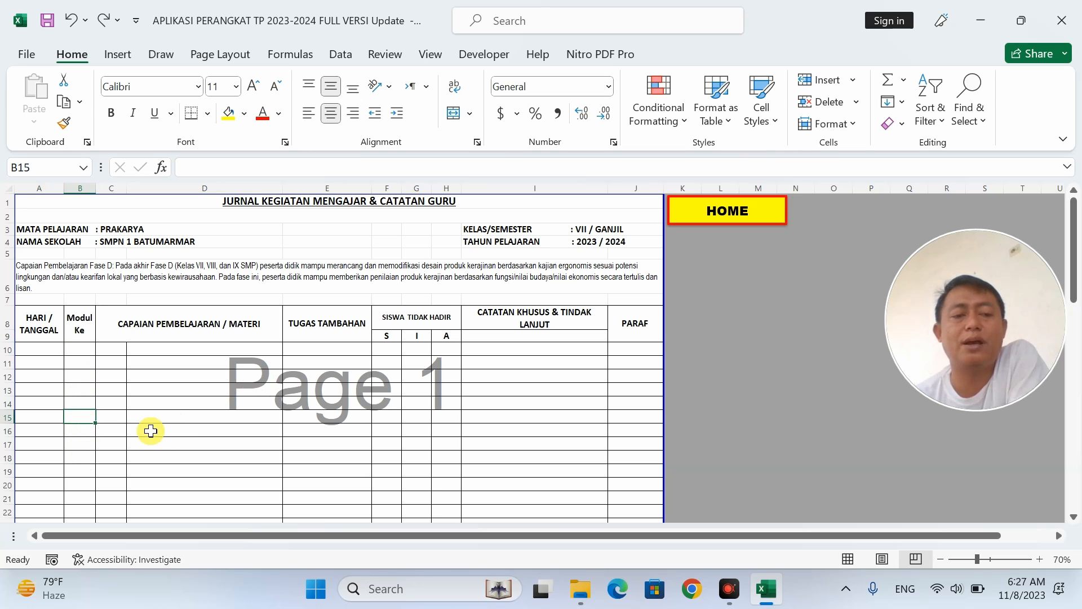
left_click(142, 332)
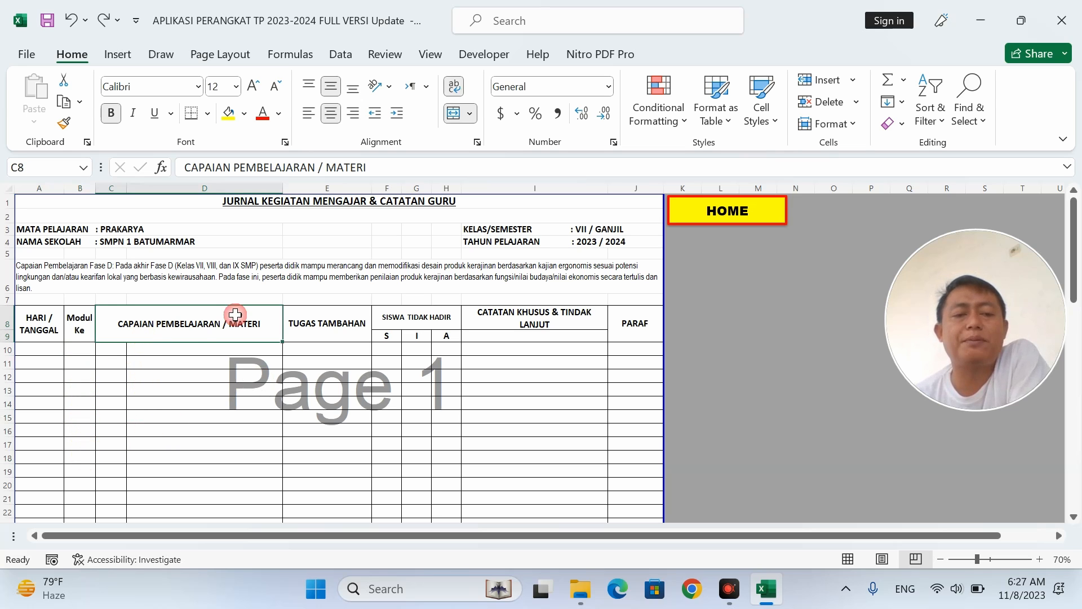
left_click_drag(112, 352, 111, 501)
scroll(301, 371, "up", 2)
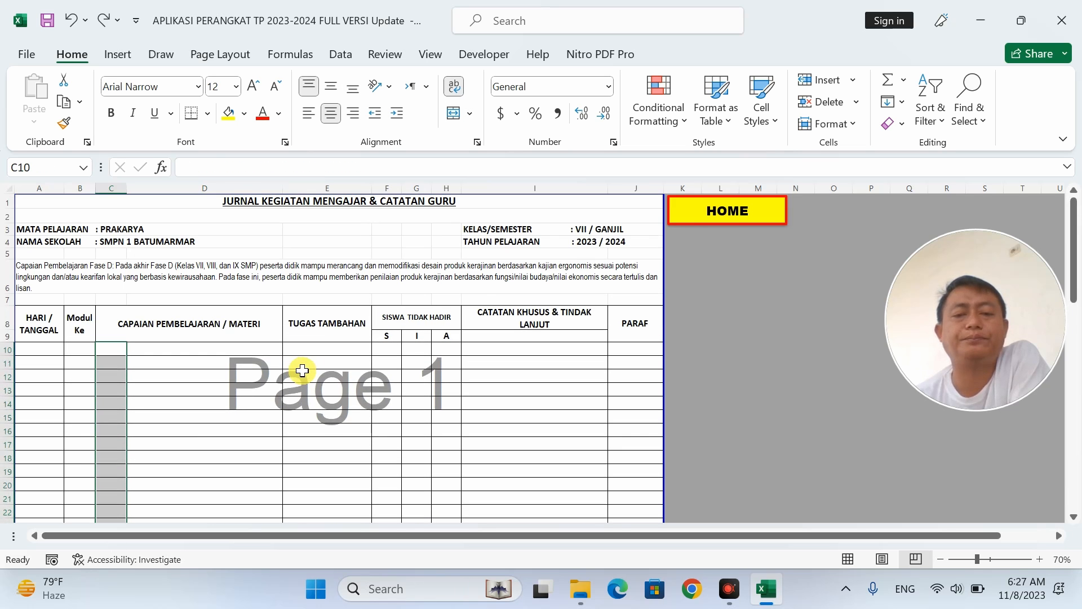
Step: Open PROSEM 1 from HOME and trace the CP dan TP numbers 1.1, 1.2 and 1.3 against their materials and Assesmen 3
left_click(734, 217)
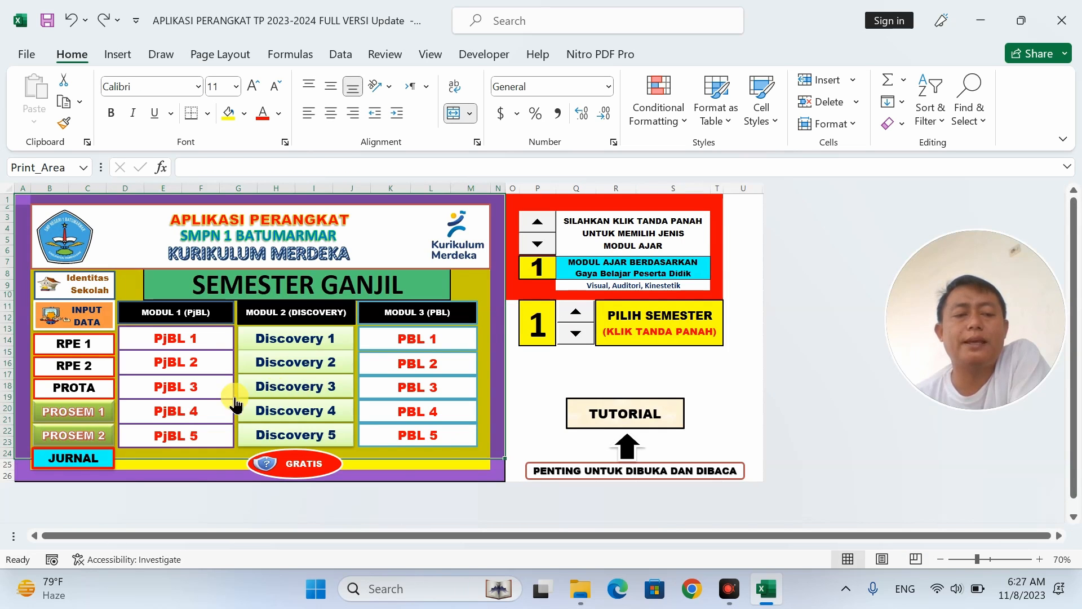
left_click(82, 418)
left_click(225, 375)
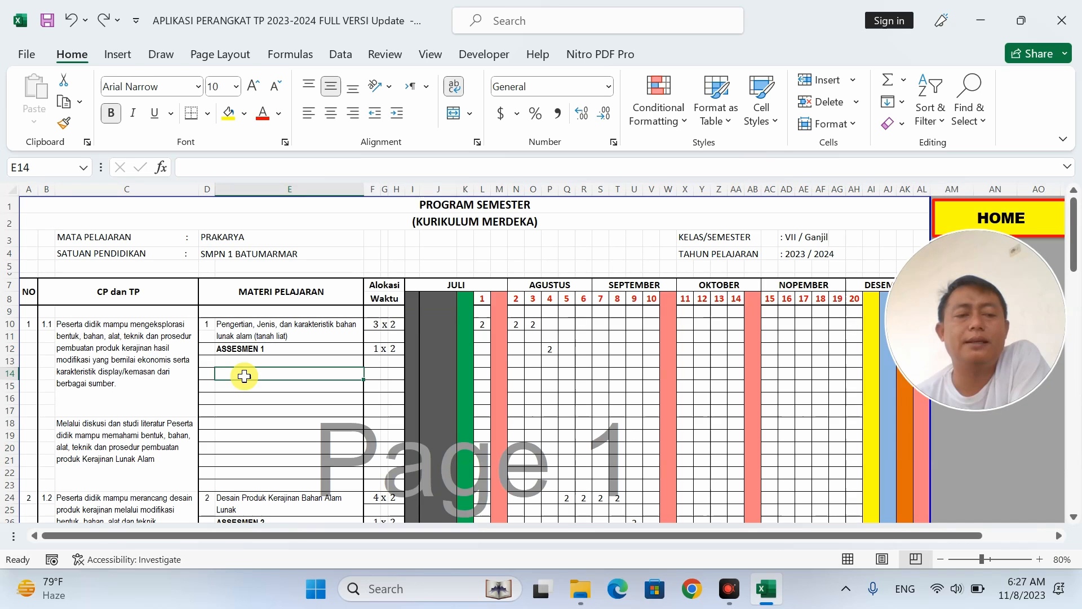
left_click(46, 323)
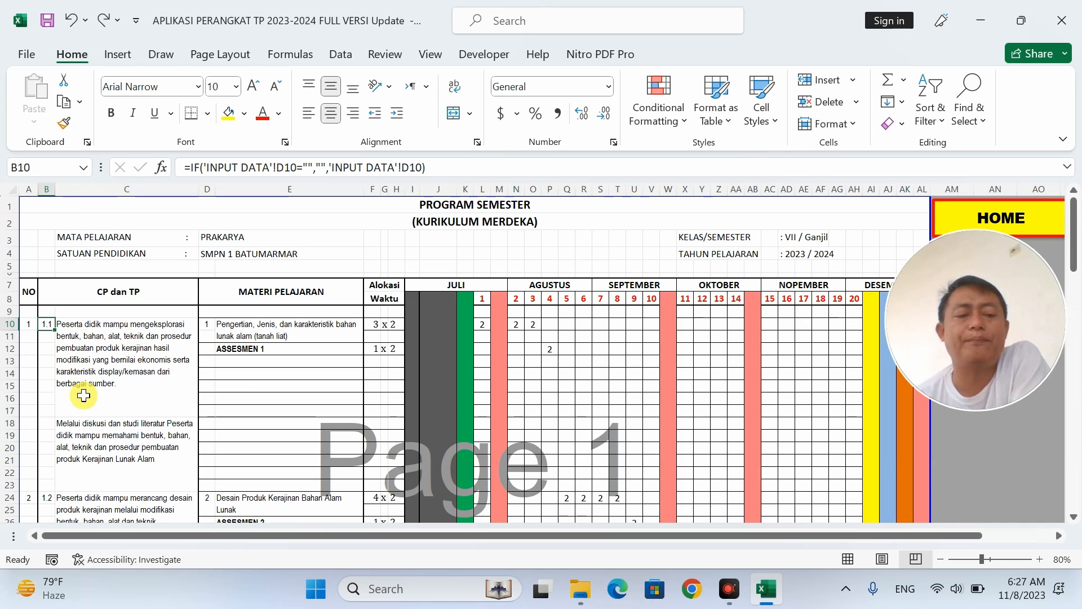
scroll(79, 401, "down", 2)
left_click(48, 417)
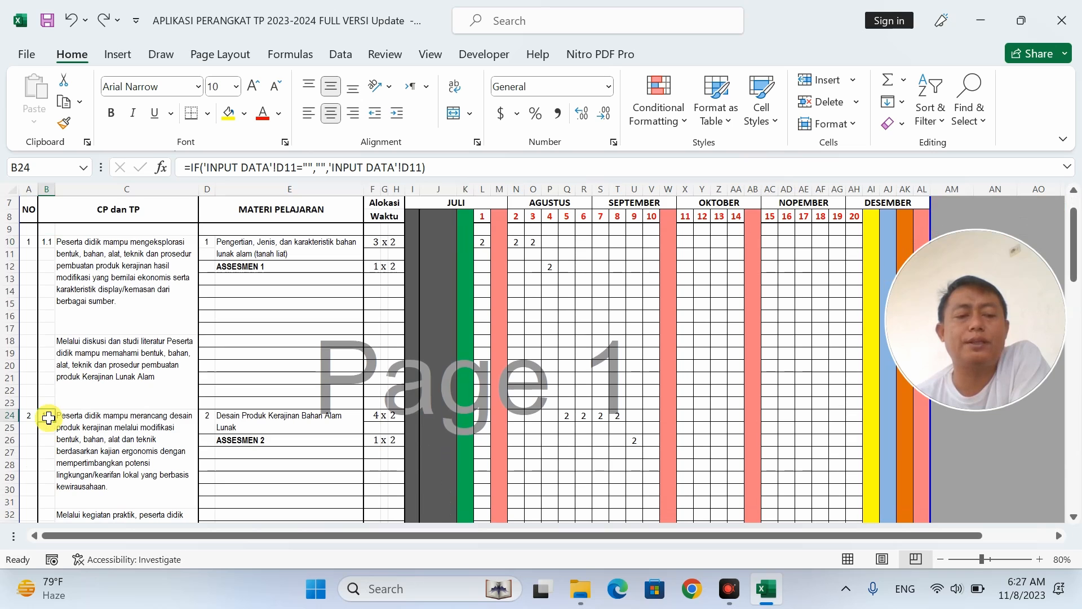
scroll(51, 413, "down", 5)
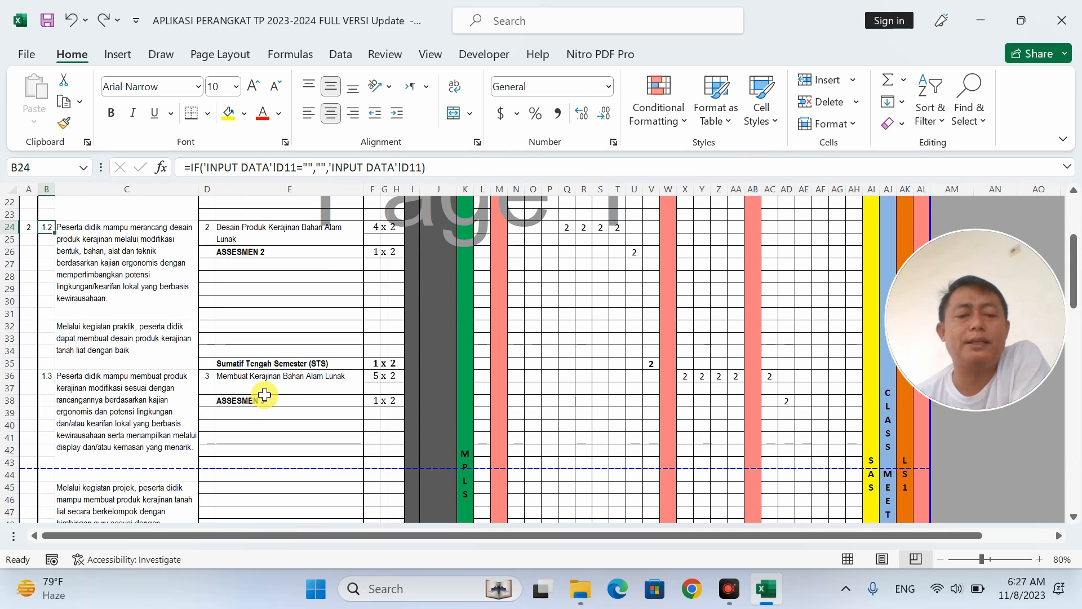
left_click(265, 400)
left_click(48, 378)
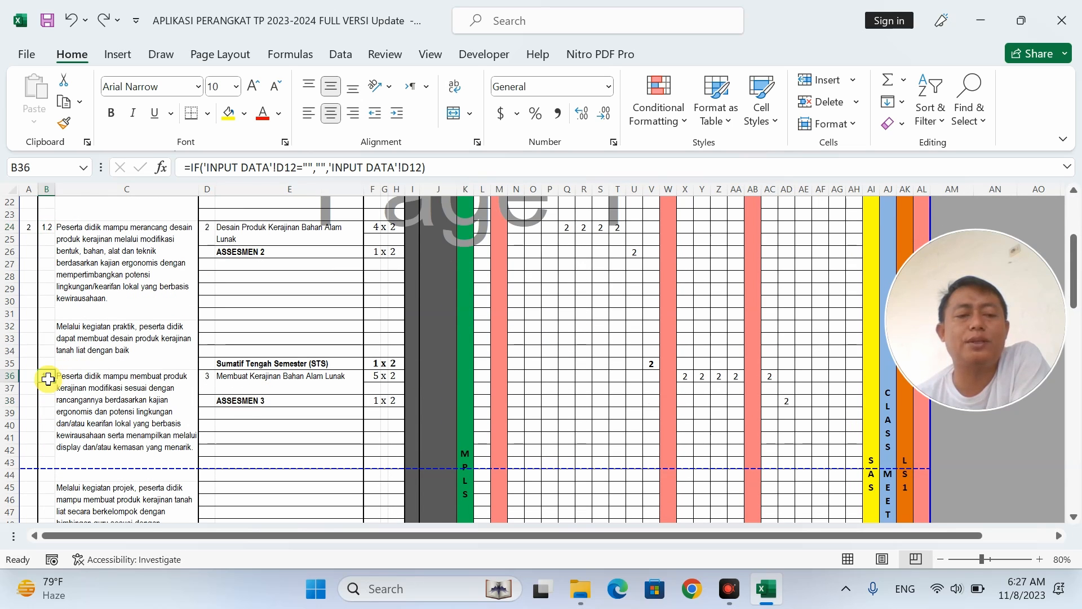
Step: Check the NOPEMBER heading in the semester program and reopen the JURNAL sheet through HOME
scroll(49, 381, "up", 7)
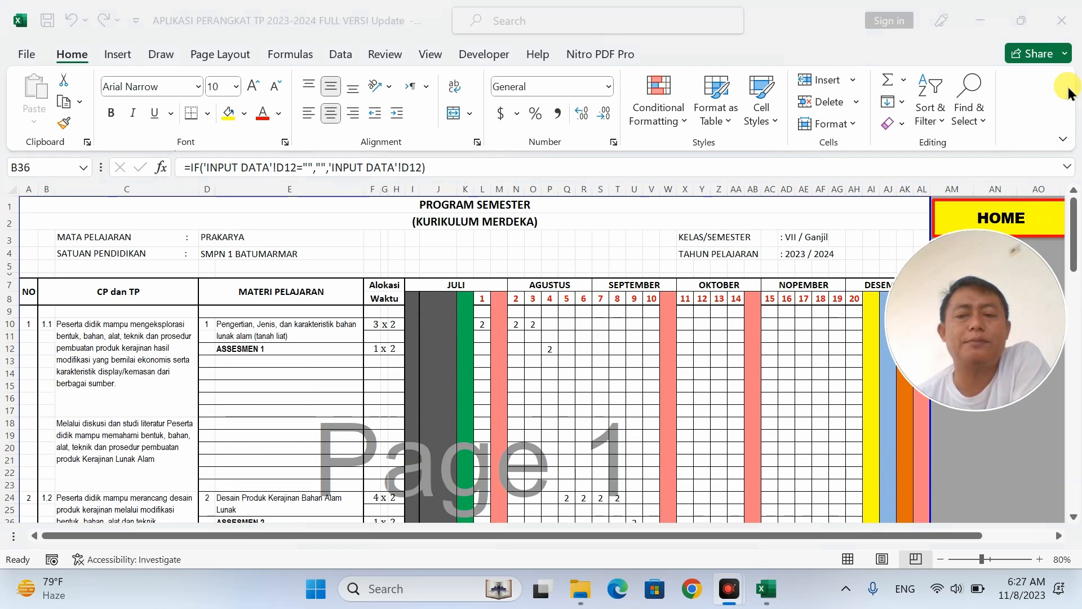
left_click(822, 243)
left_click(818, 285)
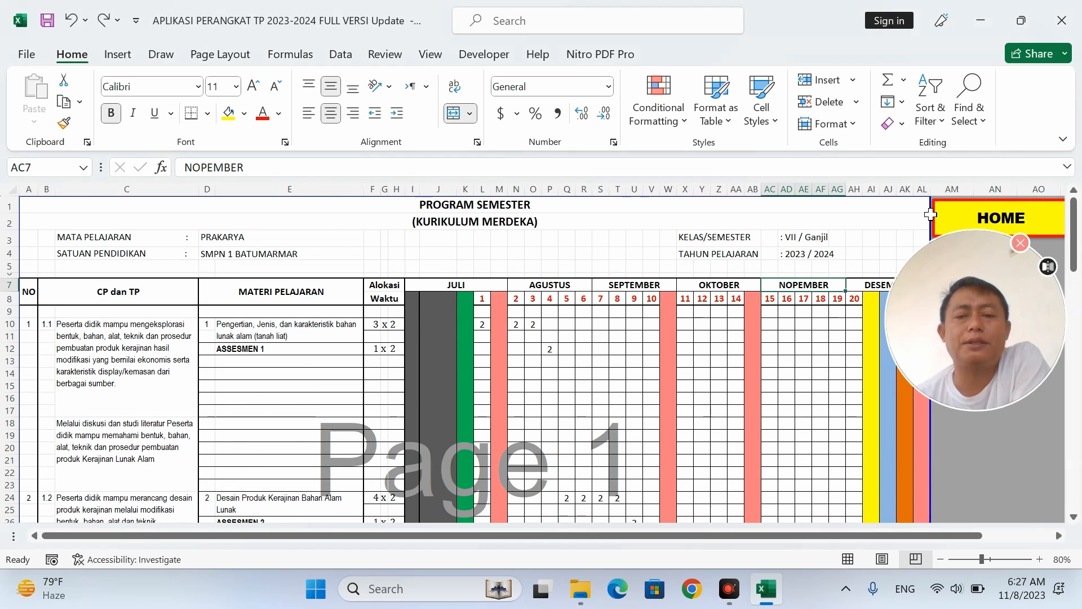
left_click(979, 211)
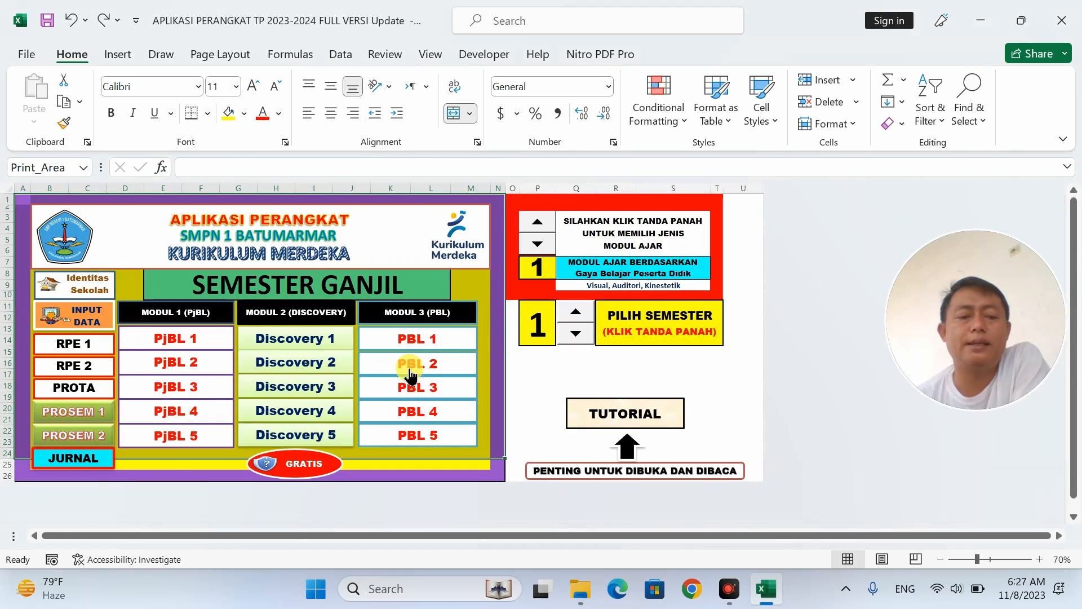
left_click(69, 459)
Step: Examine the Hari/Tanggal and Modul Ke cells in the lower entry rows of the journal
scroll(53, 436, "down", 1)
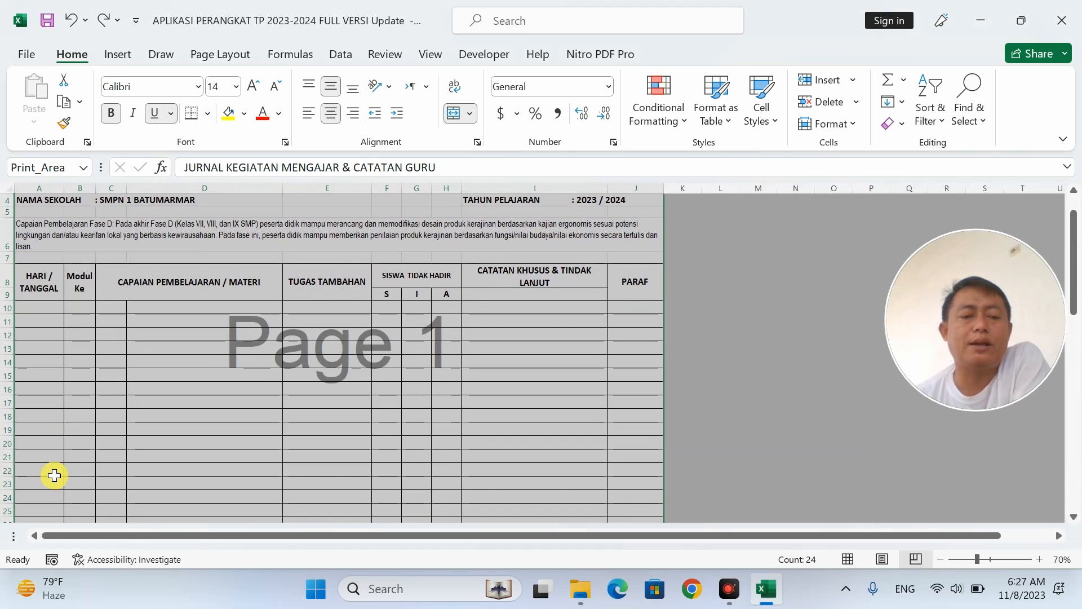
scroll(51, 463, "down", 2)
left_click(37, 337)
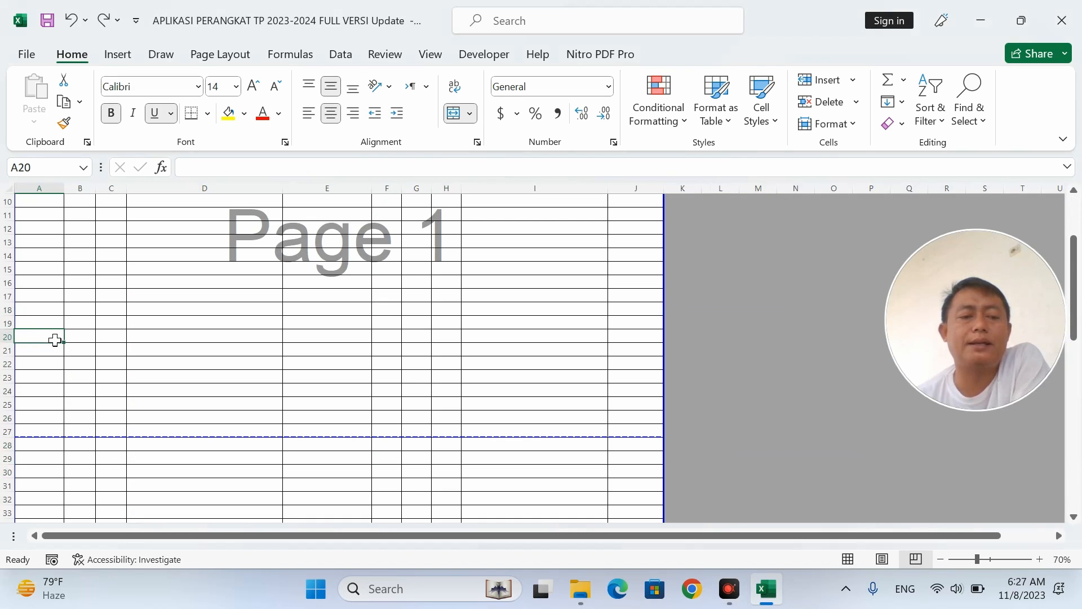
left_click(86, 338)
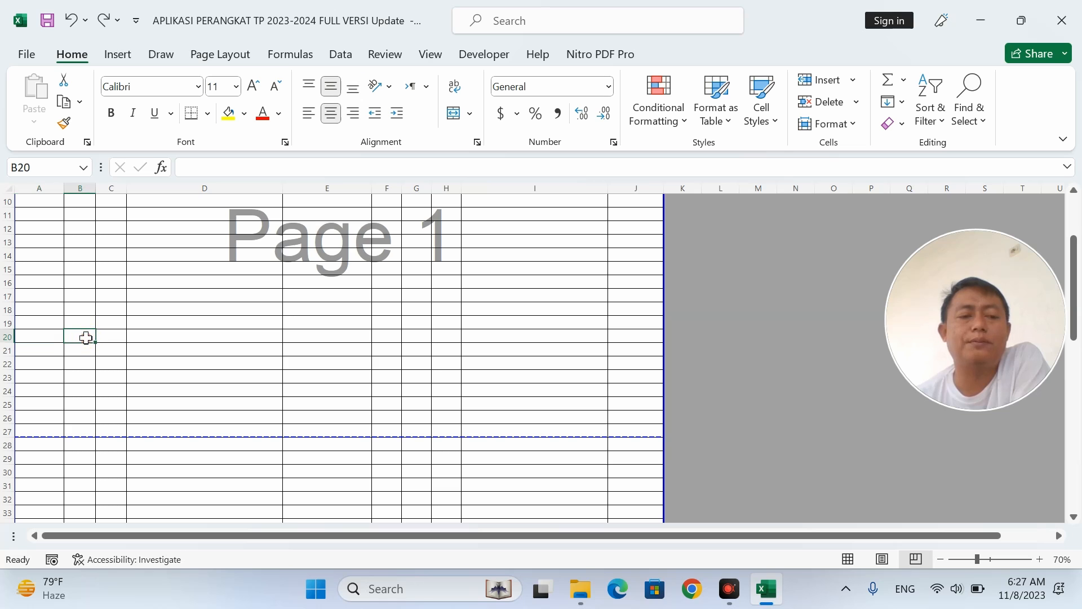
scroll(85, 339, "up", 3)
left_click(84, 433)
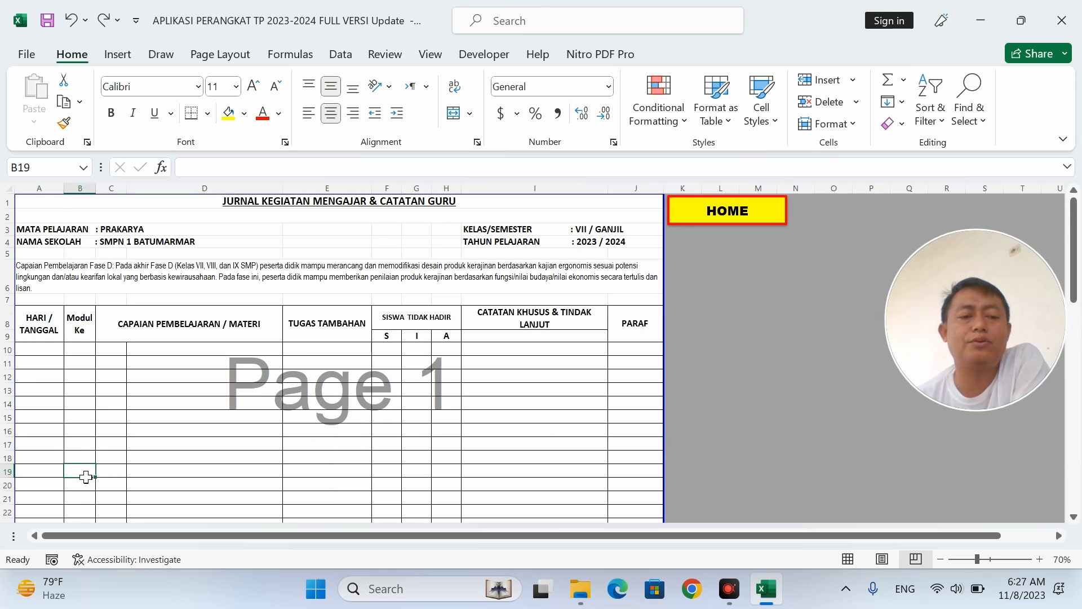
Step: Examine the number and description cells under Capaian Pembelajaran / Materi in the journal's entry rows
left_click(114, 356)
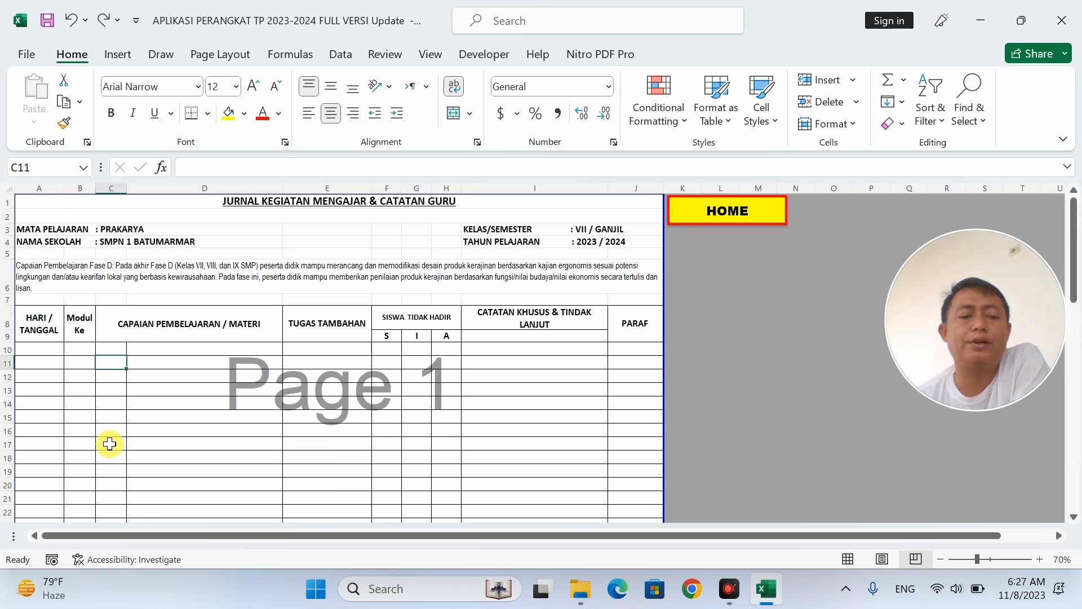
left_click(111, 473)
left_click(113, 488)
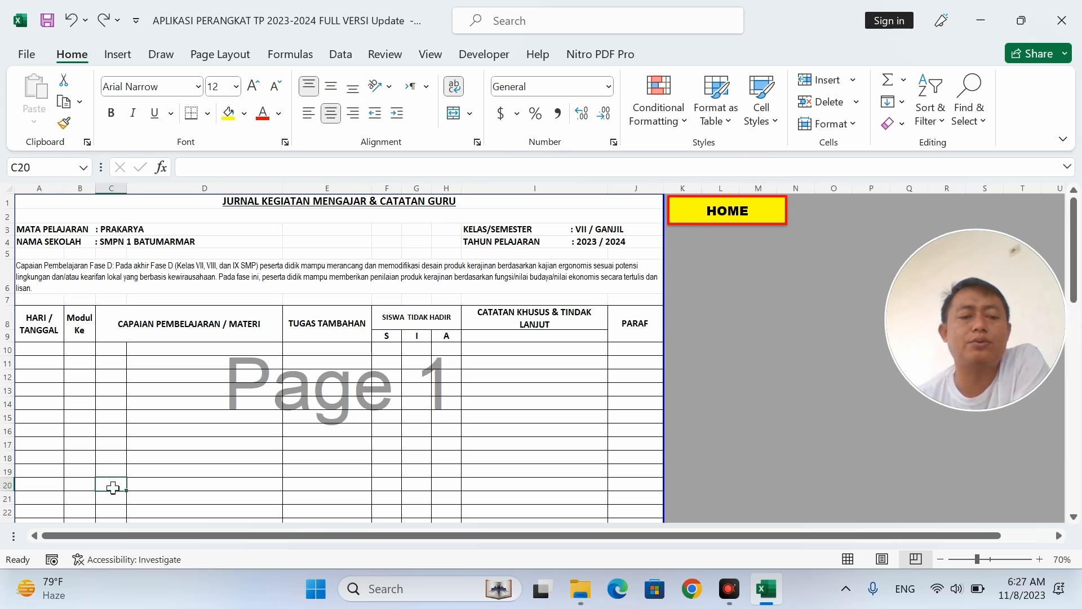
left_click(111, 504)
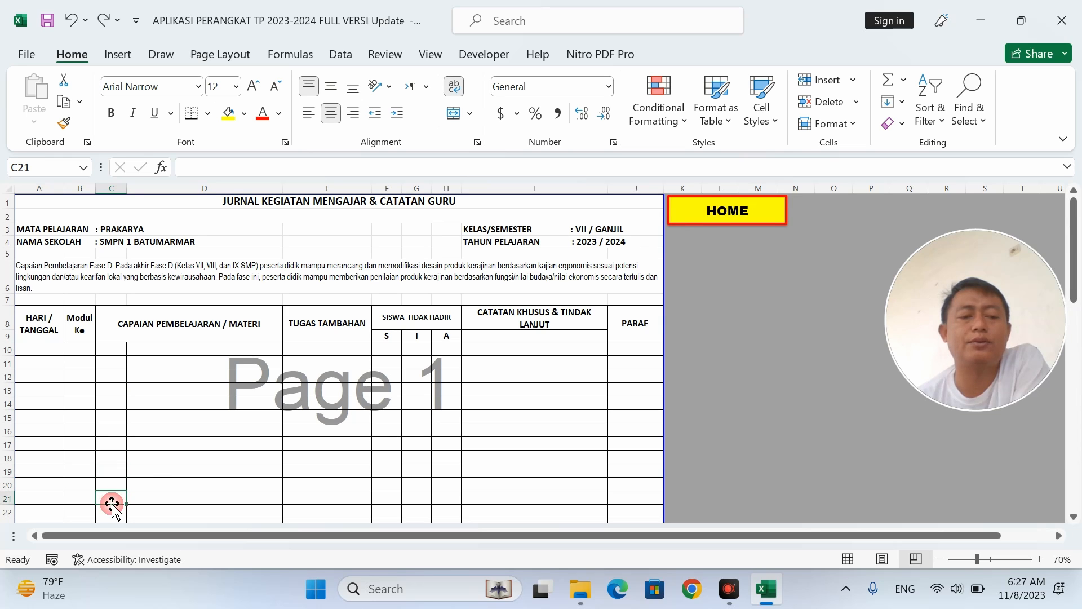
left_click(148, 474)
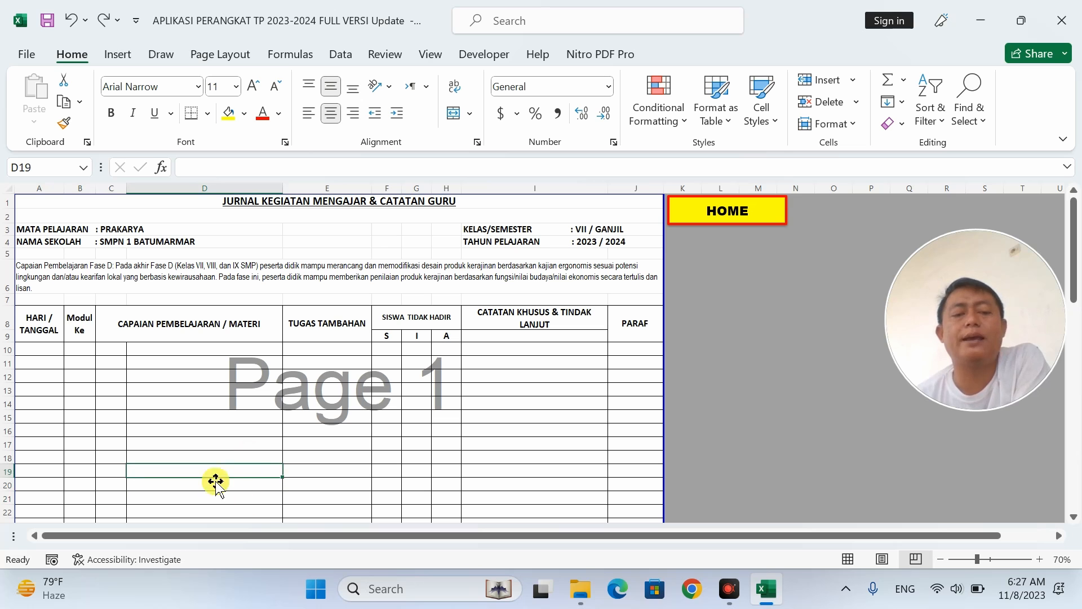
Step: Open the IPA-BS-KLS VII PDF from the Documents folder inside Downloads and examine the Bab 3 topics in its table of contents
left_click(581, 589)
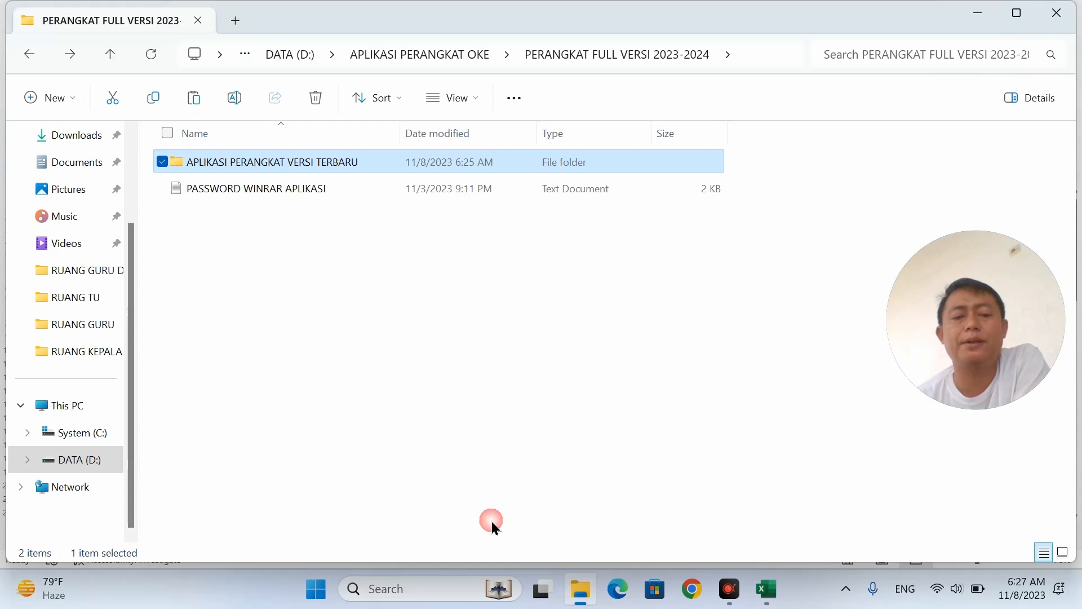
left_click(81, 163)
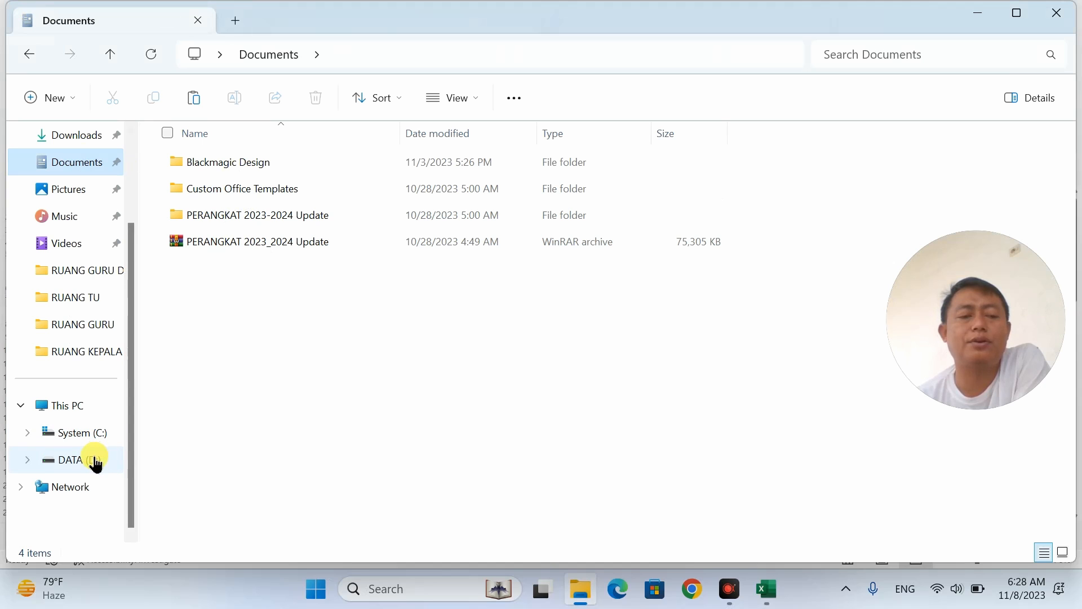
left_click(93, 147)
left_click(229, 179)
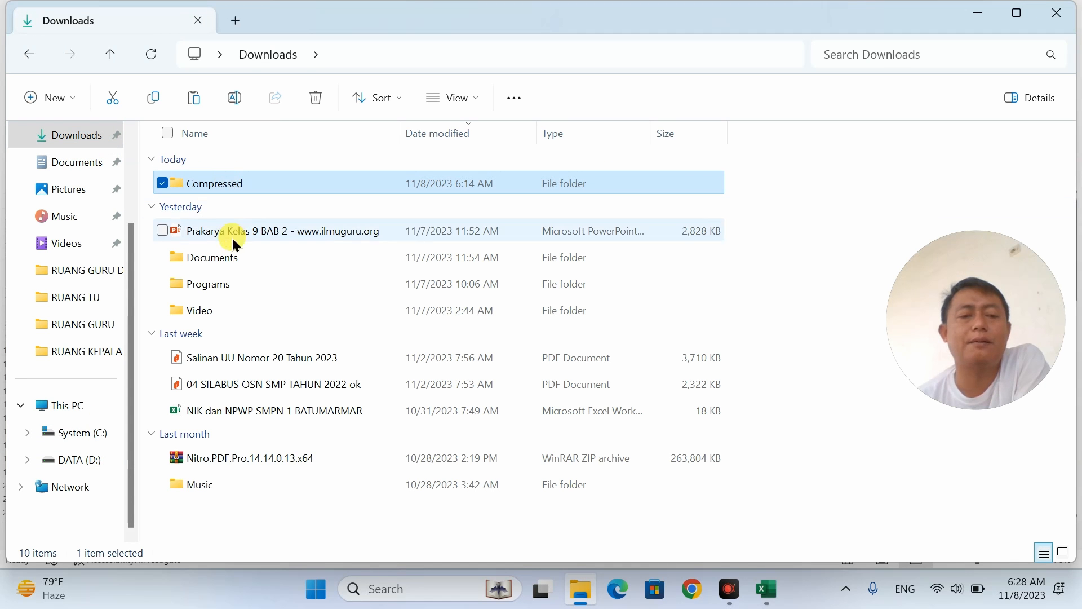
double_click(225, 259)
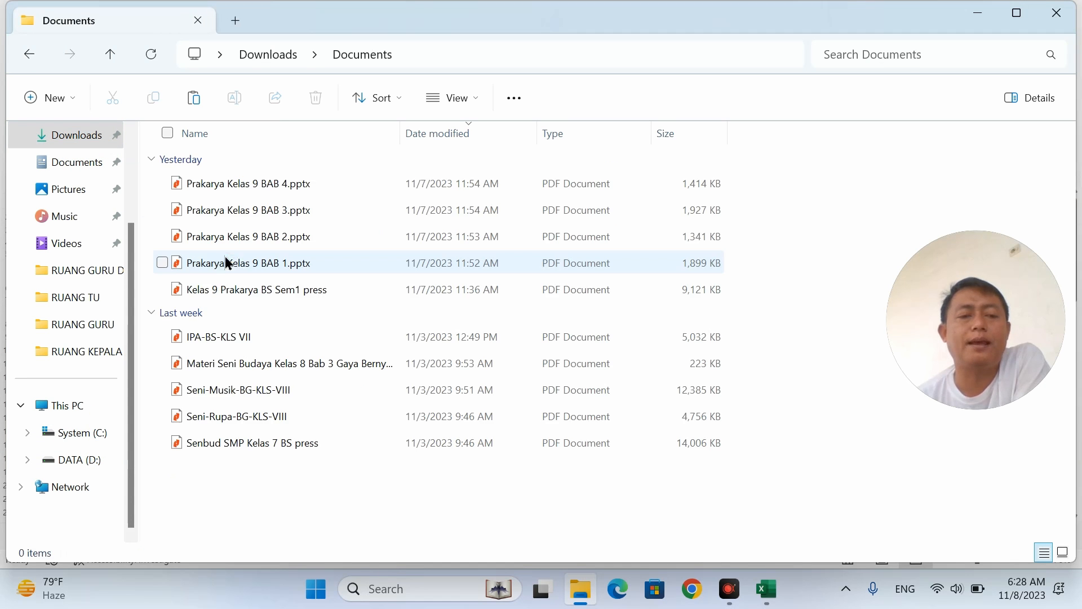
left_click(236, 339)
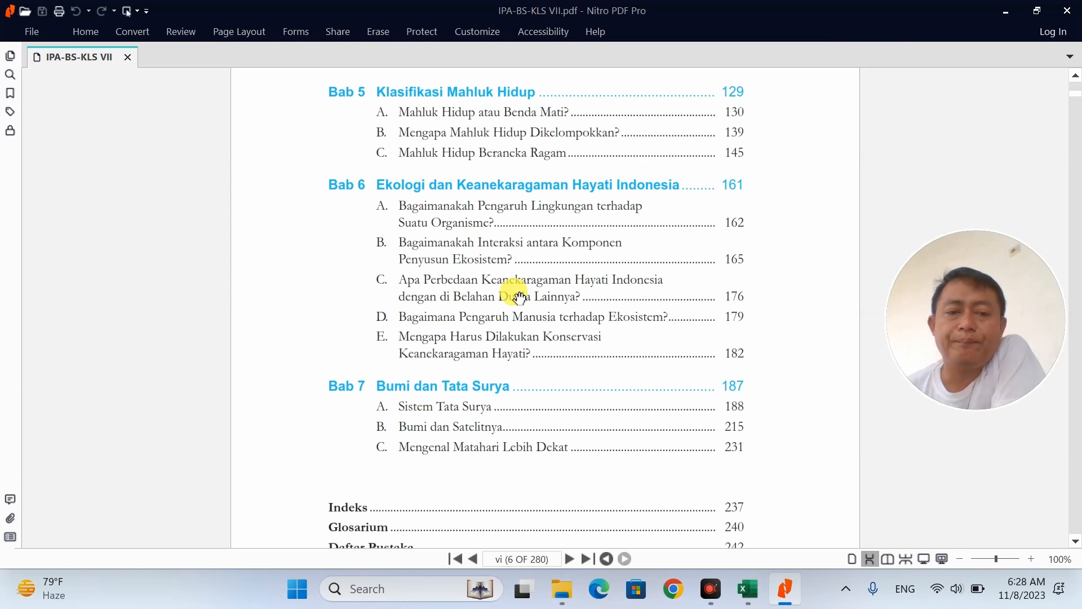
scroll(499, 288, "up", 10)
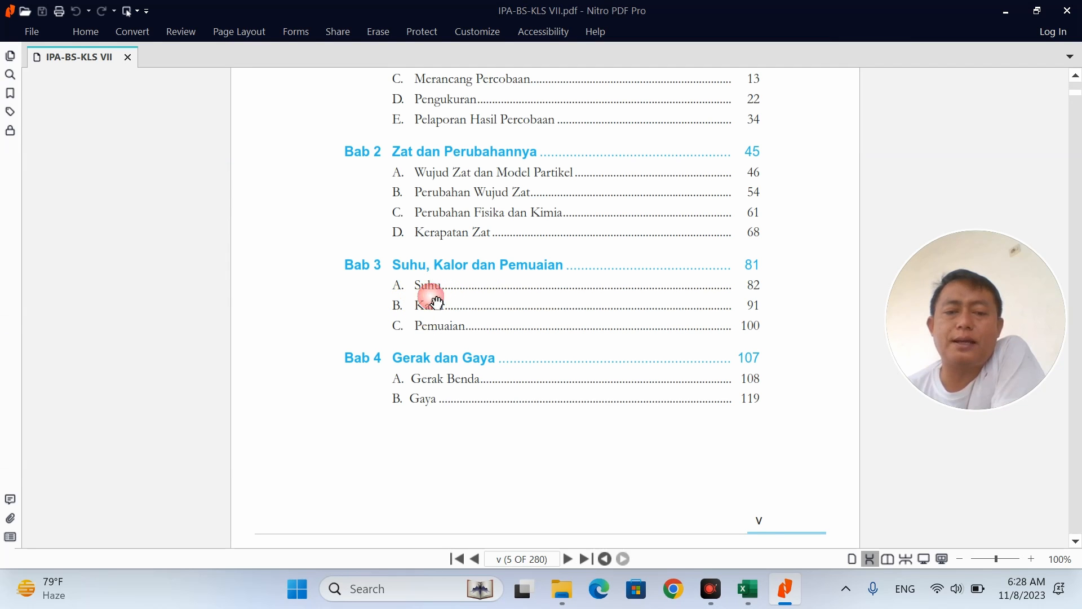
mouse_move(711, 596)
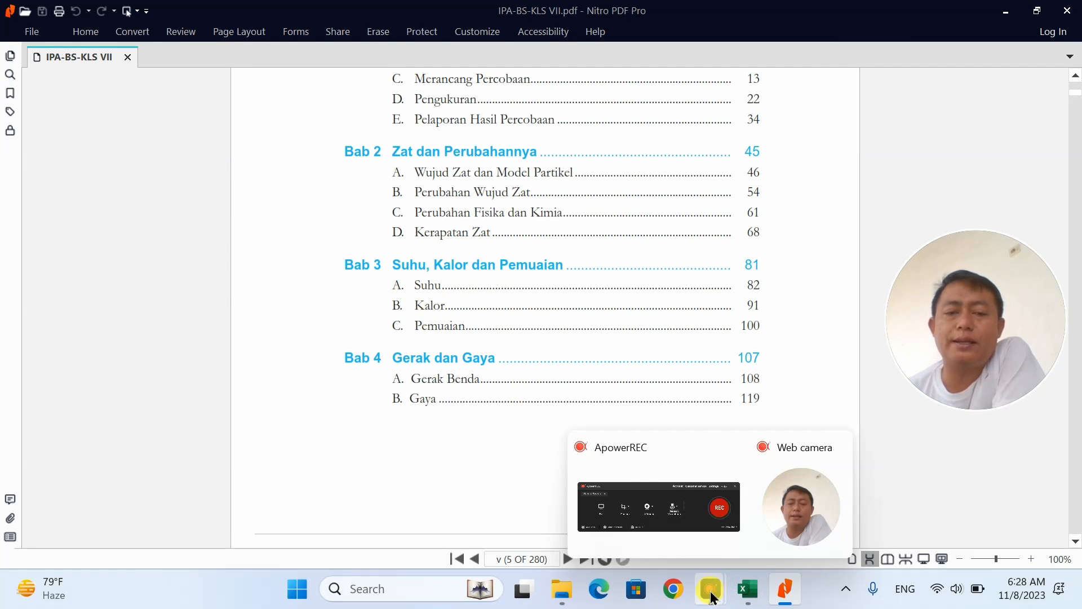
Step: Switch back to the Excel journal and enter '8 as text in the Hari/Tanggal cell of row 19
left_click(748, 588)
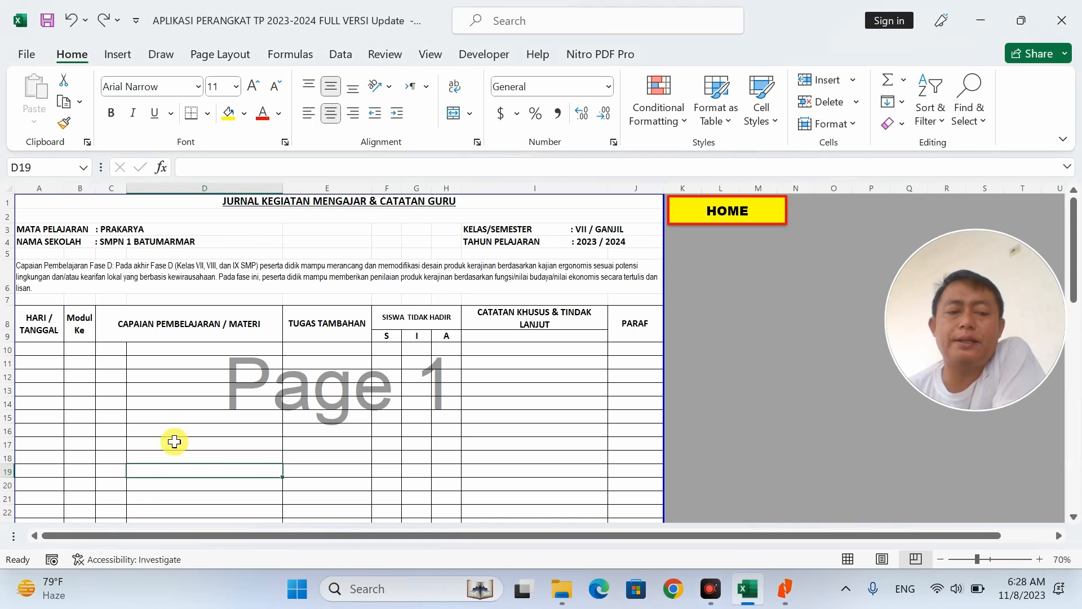
left_click(31, 472)
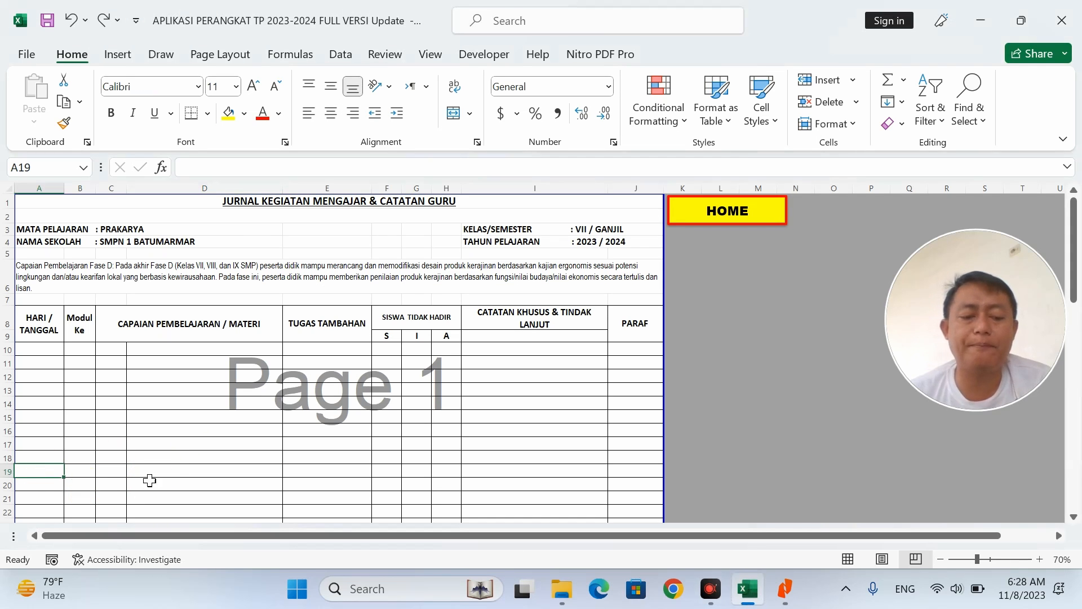
type("8")
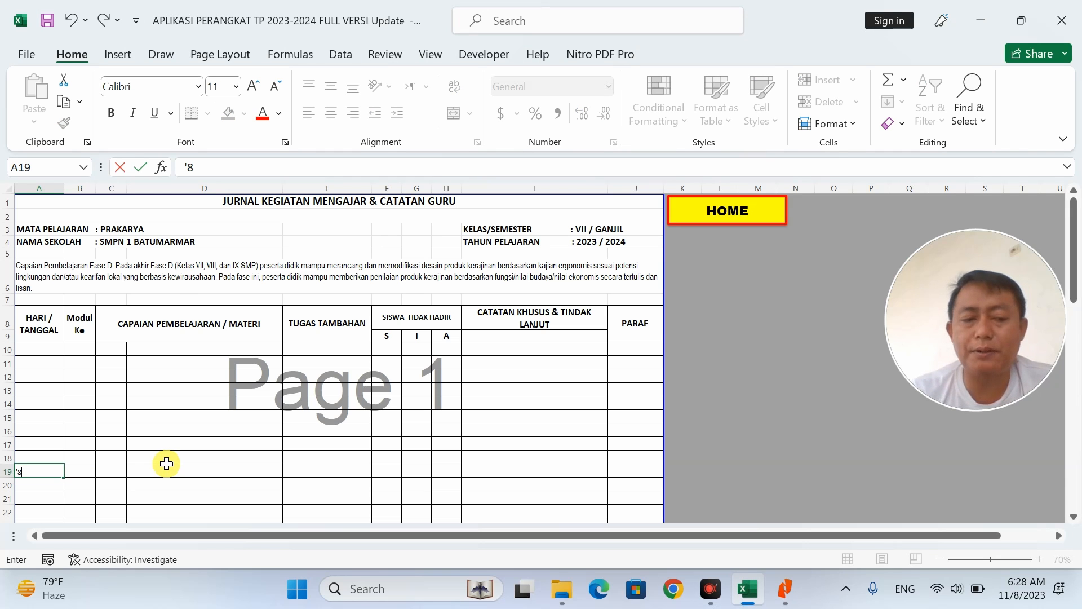
left_click(273, 393)
scroll(272, 392, "up", 3, "ctrl")
scroll(182, 443, "down", 4)
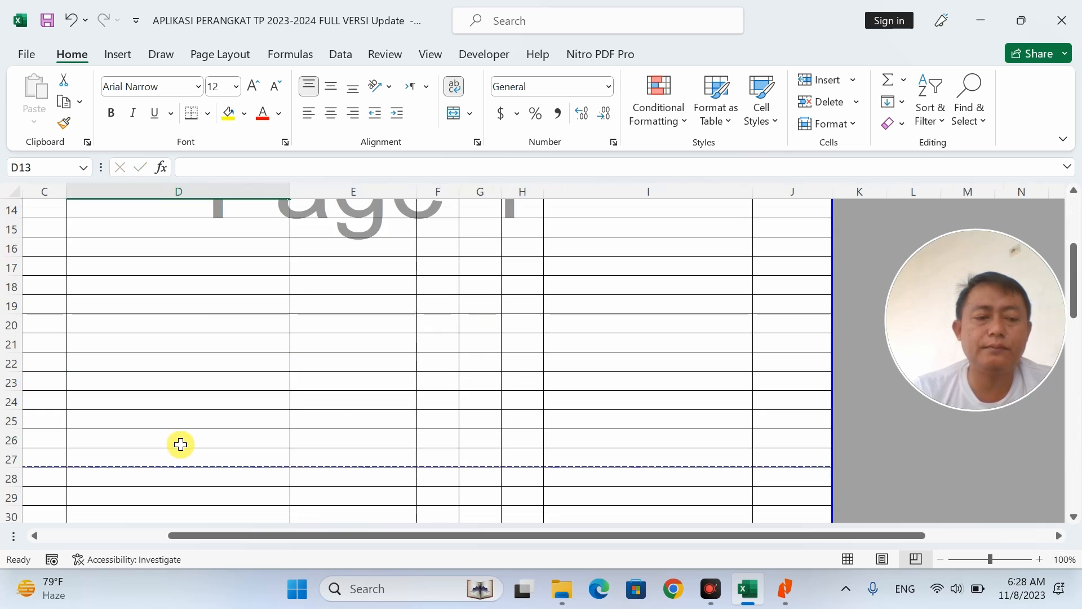
scroll(179, 445, "up", 4)
scroll(183, 442, "down", 1, "ctrl")
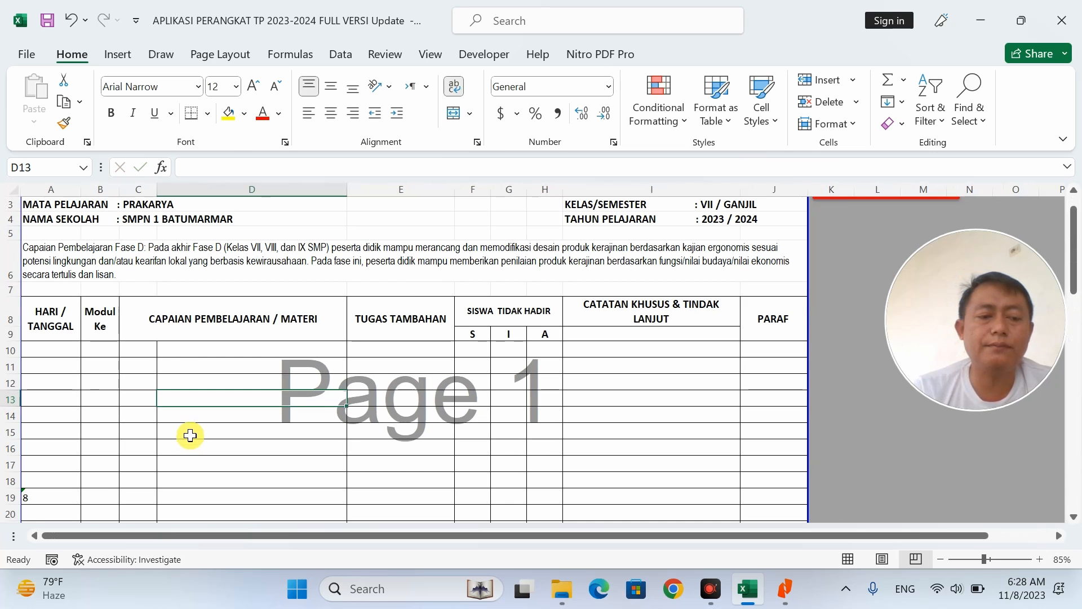
Step: Complete the Hari/Tanggal entry in A19 as 8-11-23 and centre it in the cell
left_click(62, 493)
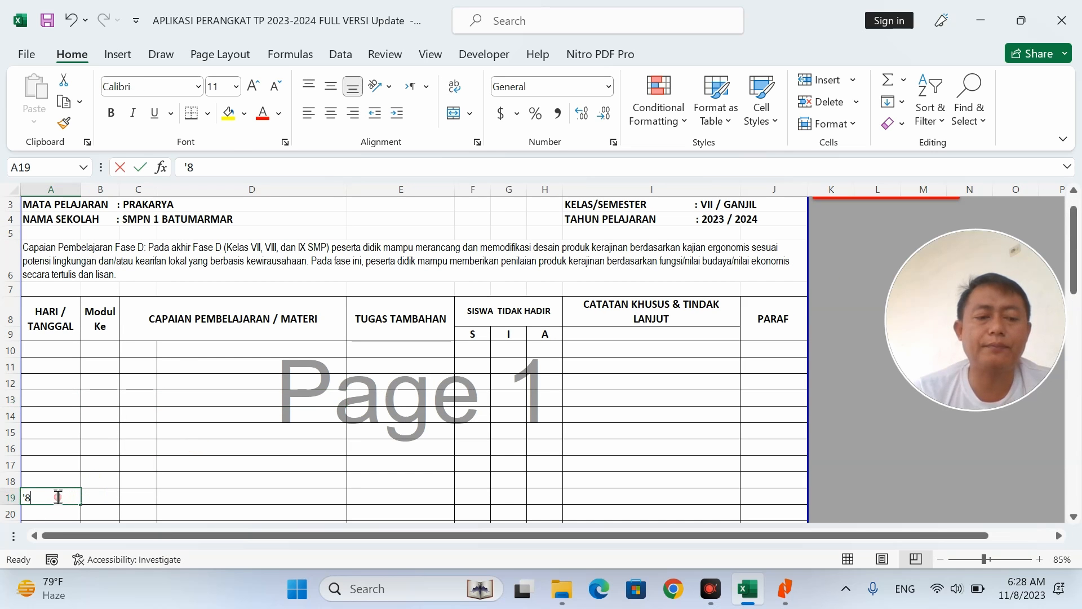
double_click(59, 496)
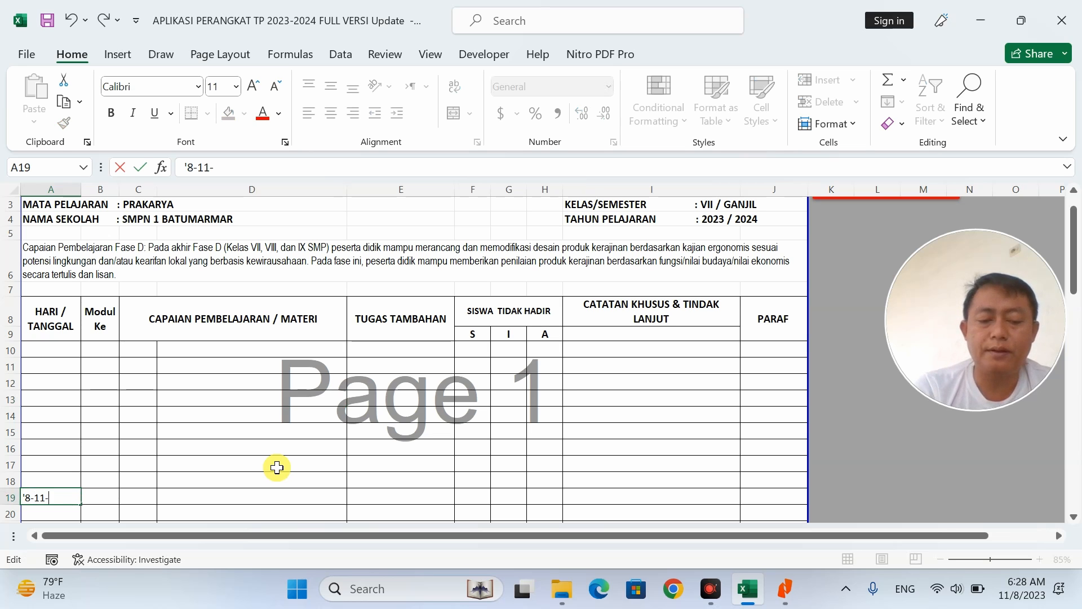
type("-11-23")
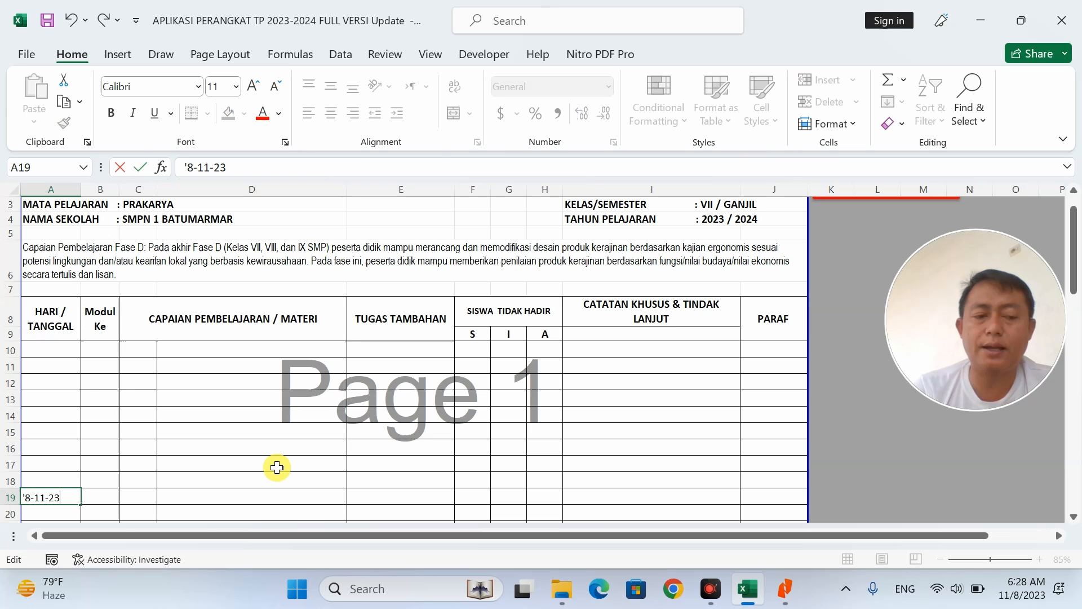
key("ctrl+Return")
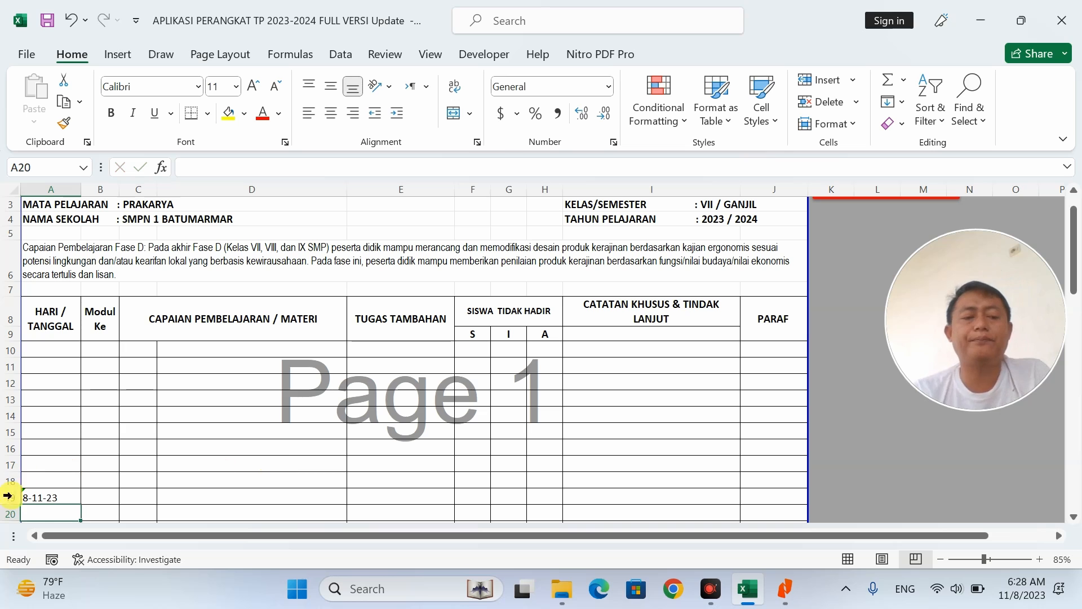
left_click(331, 113)
Step: Enter 4 as the Modul Ke value and 1.3 as the Capaian Pembelajaran number in row 19
left_click(86, 494)
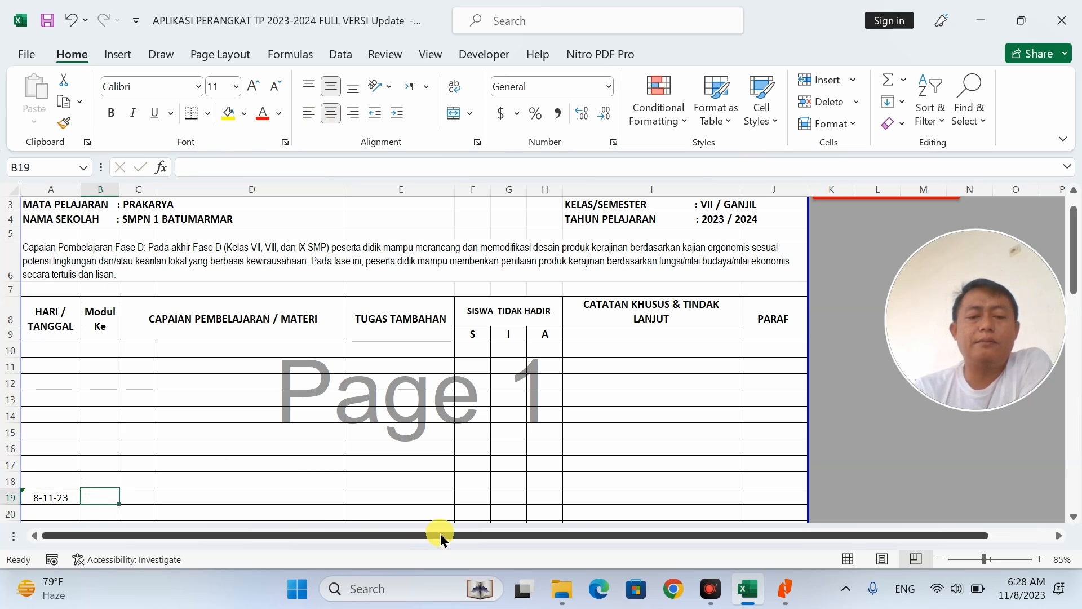
type("4")
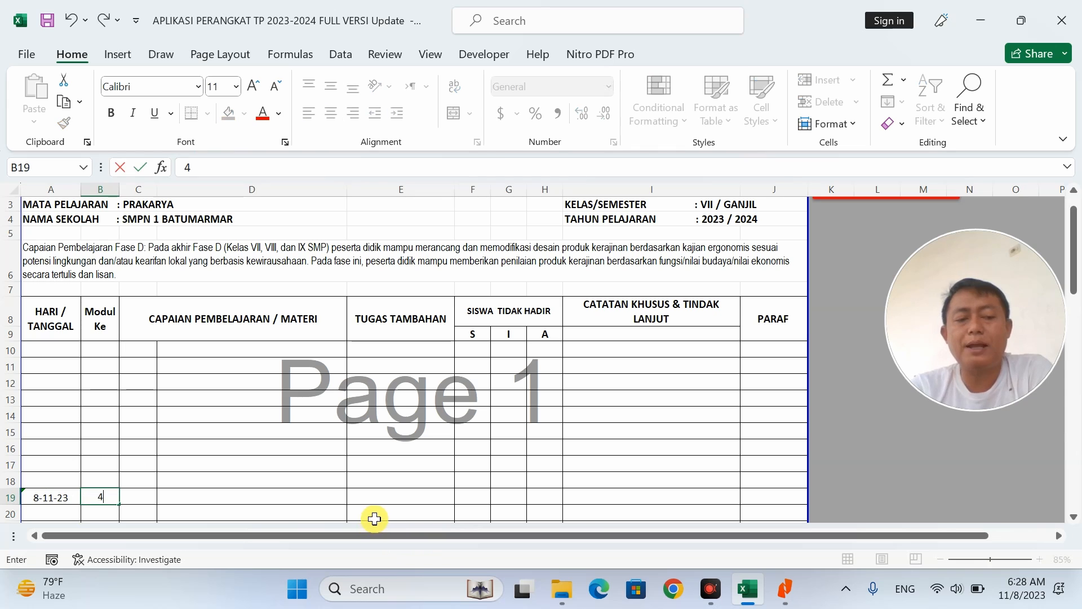
left_click(248, 498)
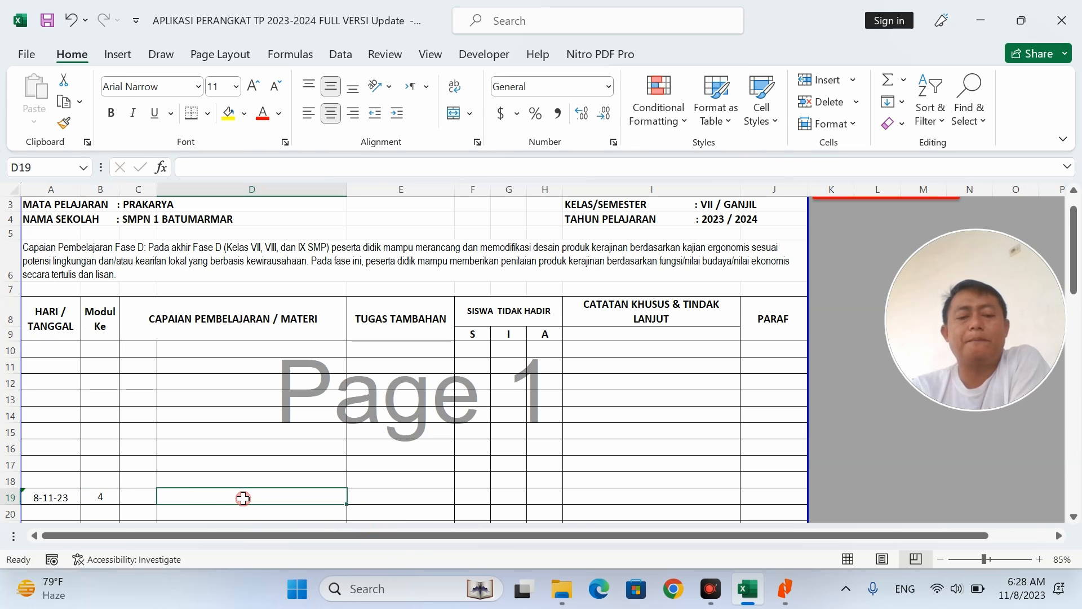
left_click(148, 496)
type("1")
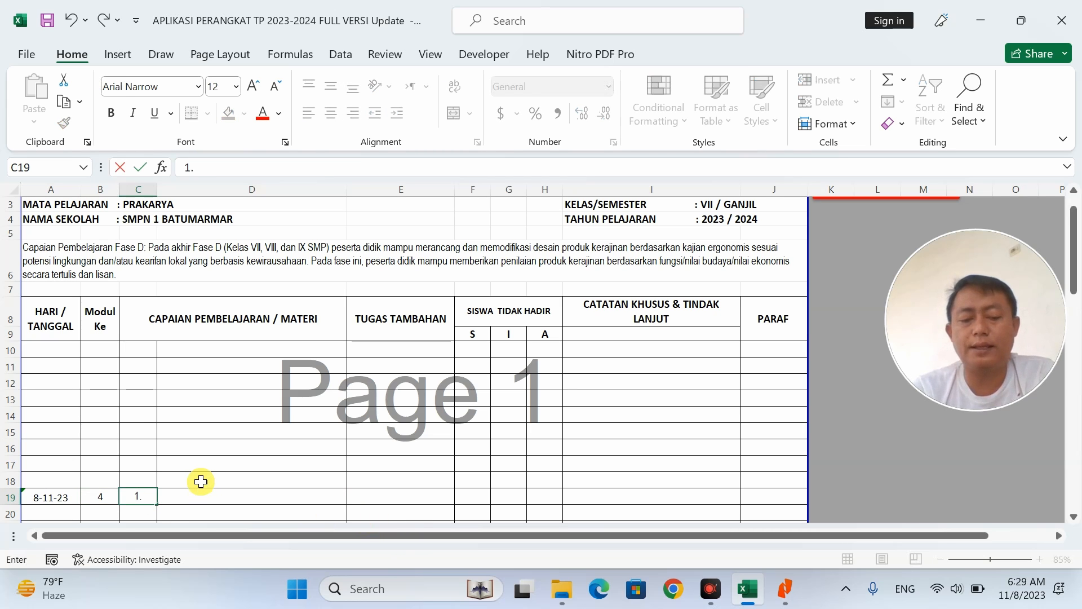
type(".3")
key("Return")
Step: Enter KALOR as the row 19 material in D19 and left-align it
left_click(266, 494)
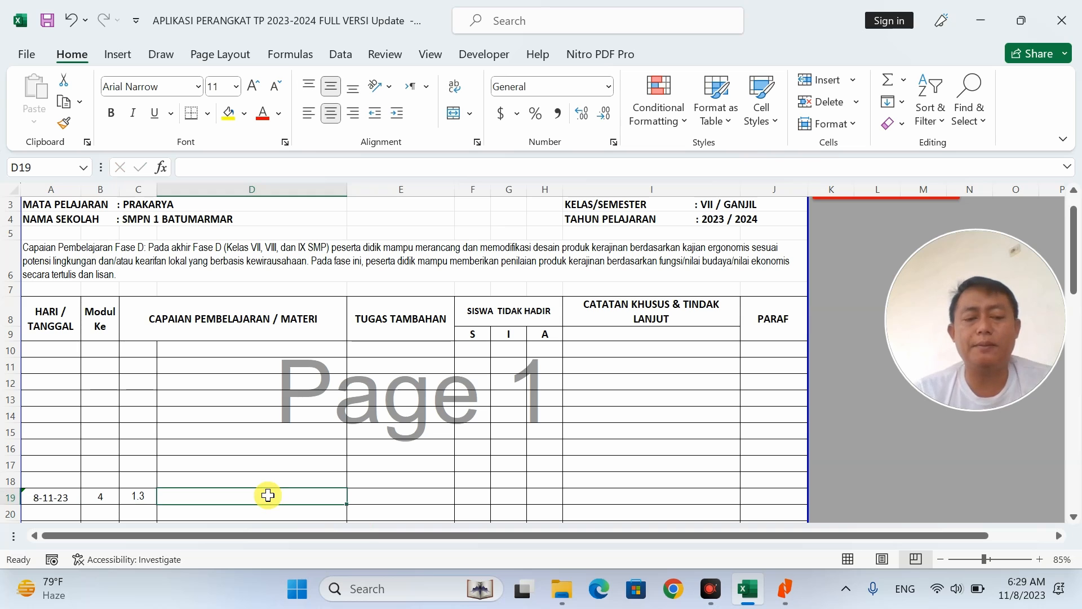
type("KALOR")
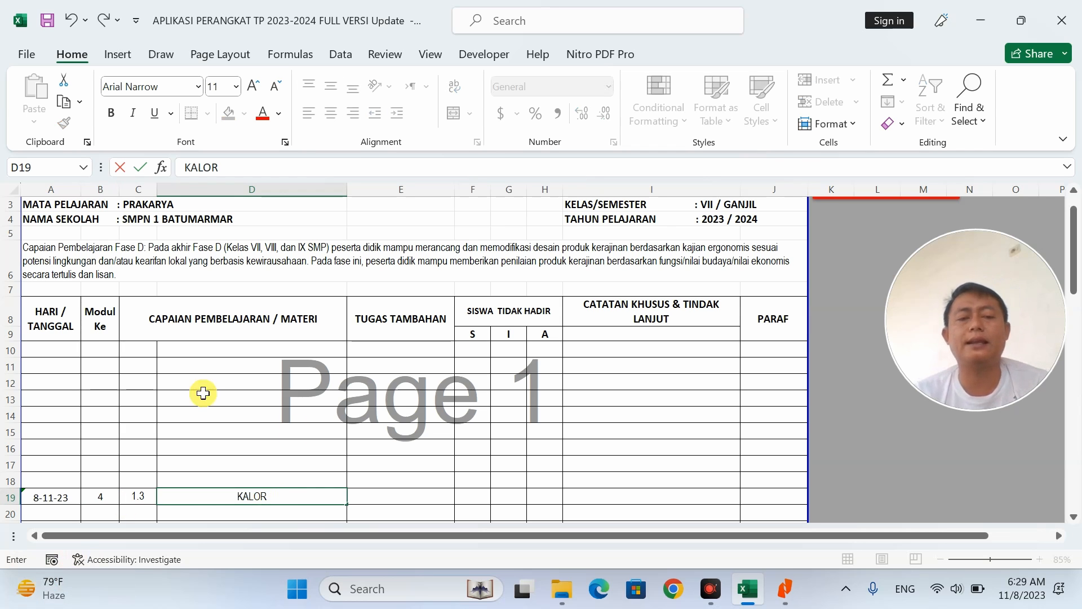
left_click(409, 448)
left_click(273, 497)
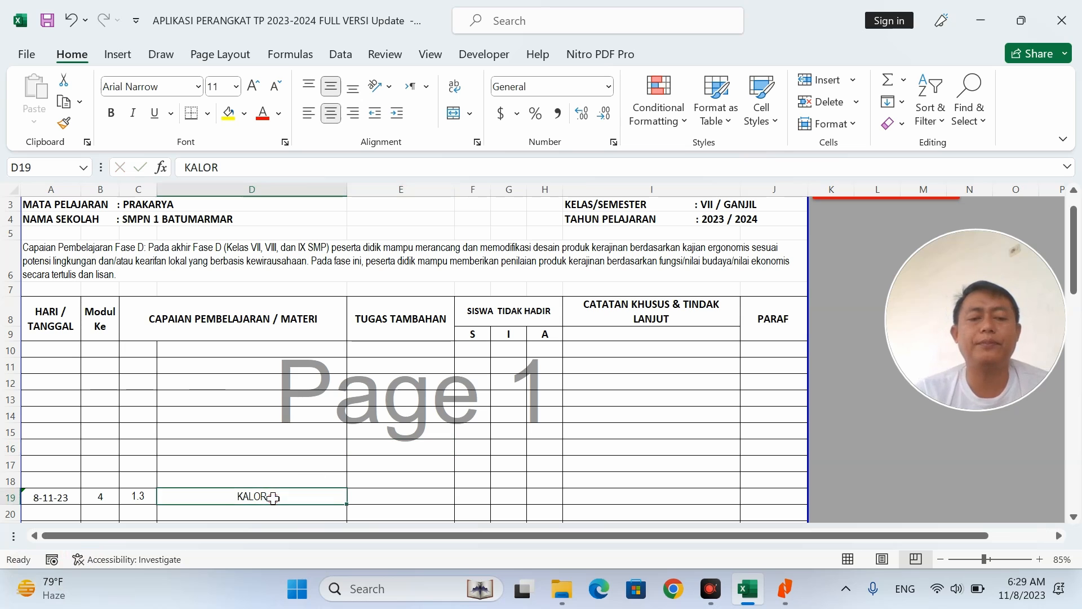
left_click(309, 112)
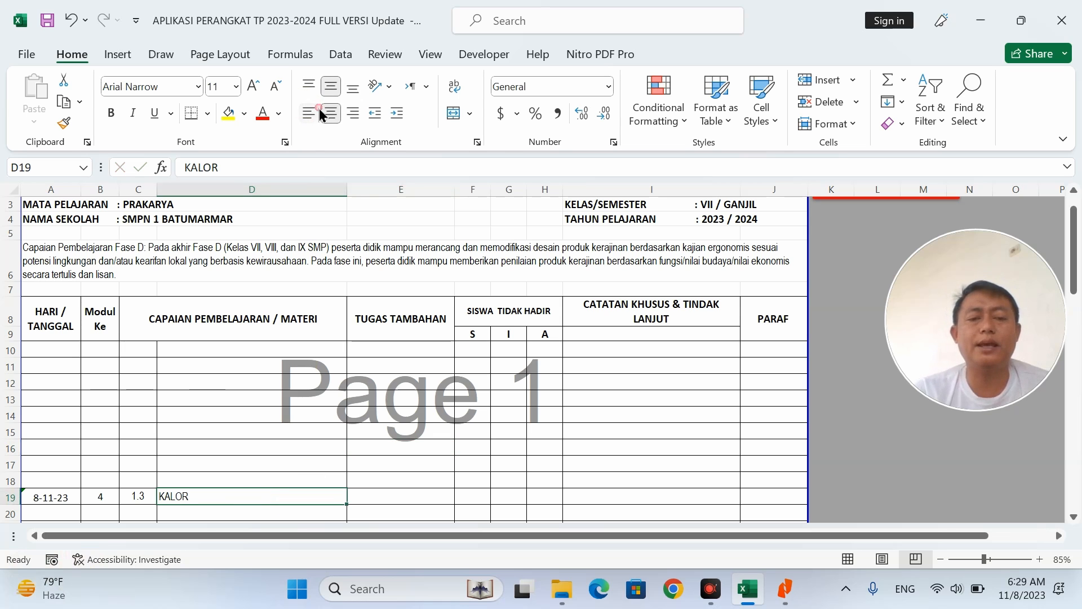
Step: Enter PR SOAL KALOR HAL 21 as the Tugas Tambahan of row 19, then check it against the column heading
left_click(395, 495)
type("PR SOAL KALOR HAL 21")
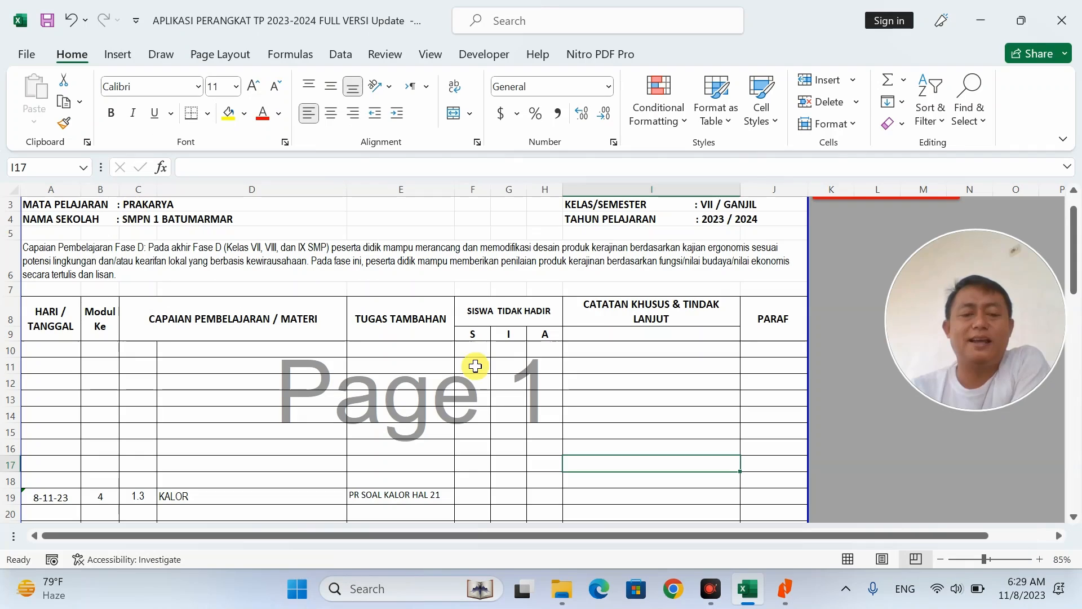
left_click(401, 328)
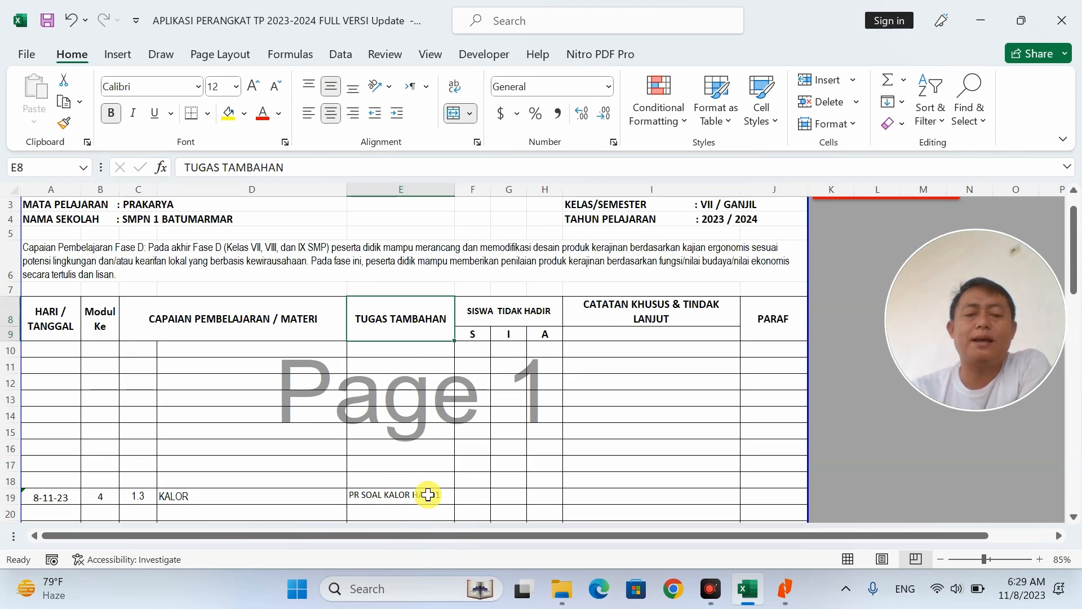
left_click(425, 494)
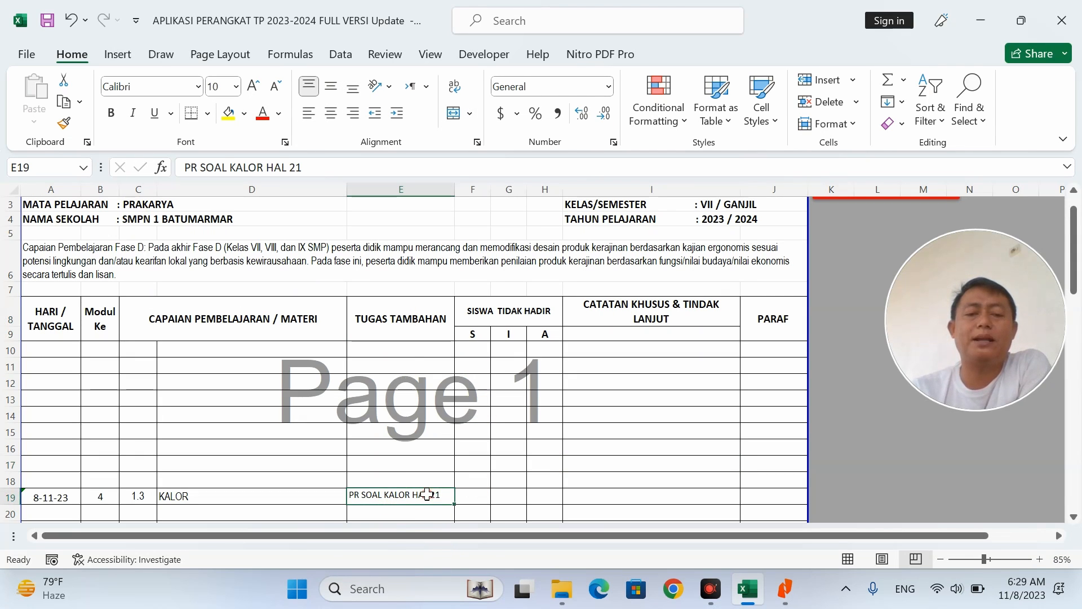
Step: Record 1,5 in the S column of Siswa Tidak Hadir for row 19
left_click(473, 494)
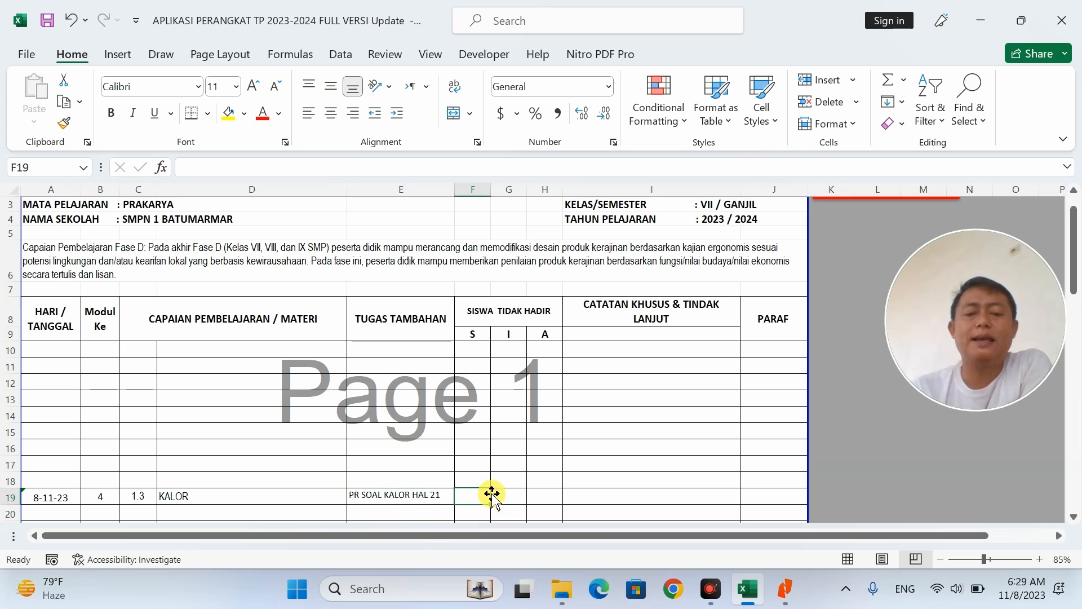
double_click(474, 497)
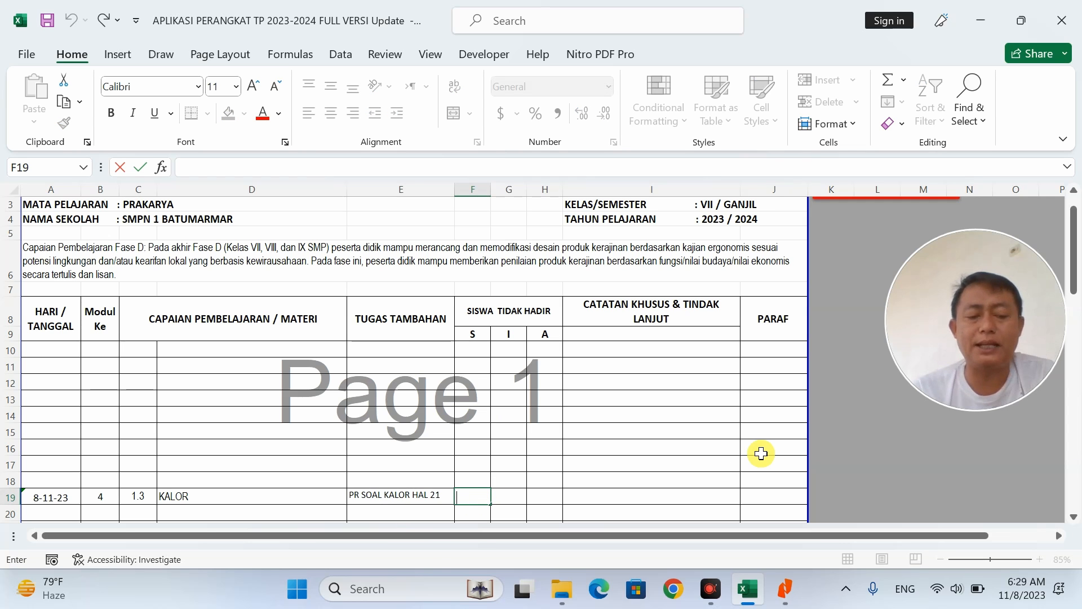
type("1")
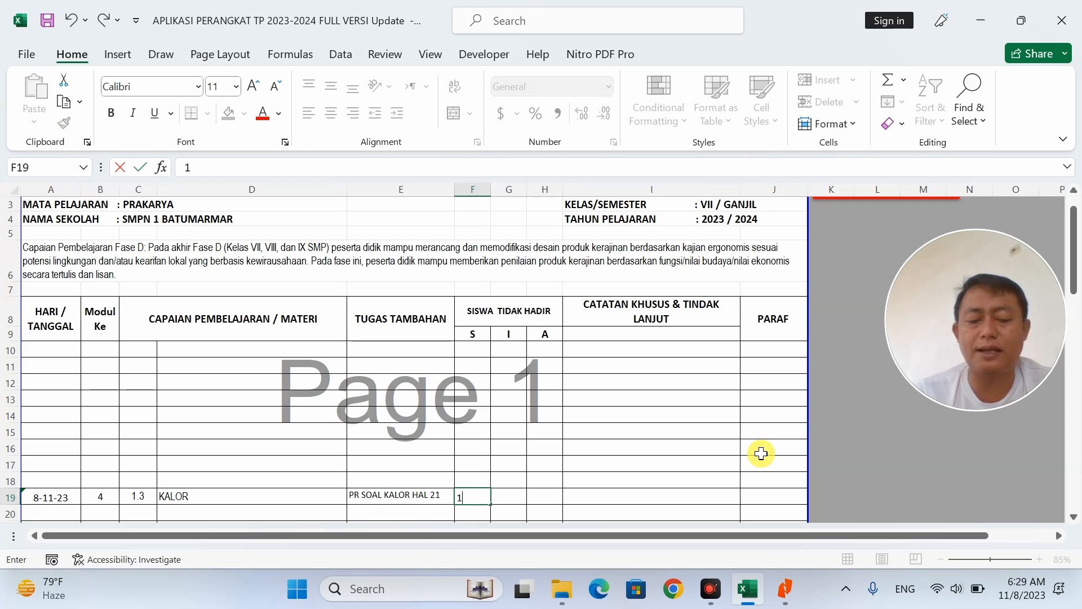
type(",5")
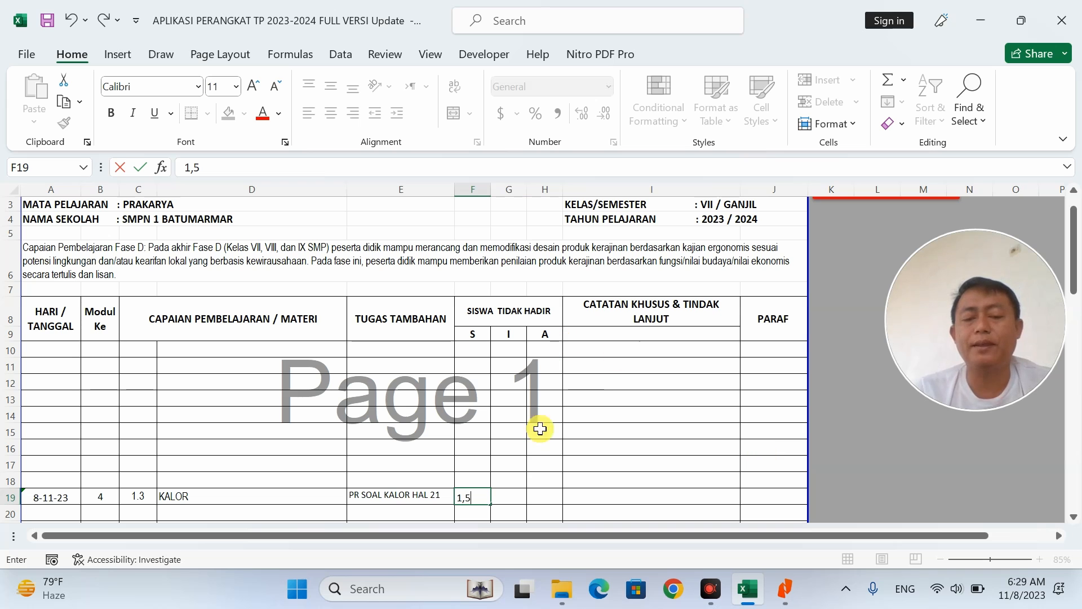
Step: Record 7 in the I column of Siswa Tidak Hadir for row 19 and left-align it
left_click(515, 494)
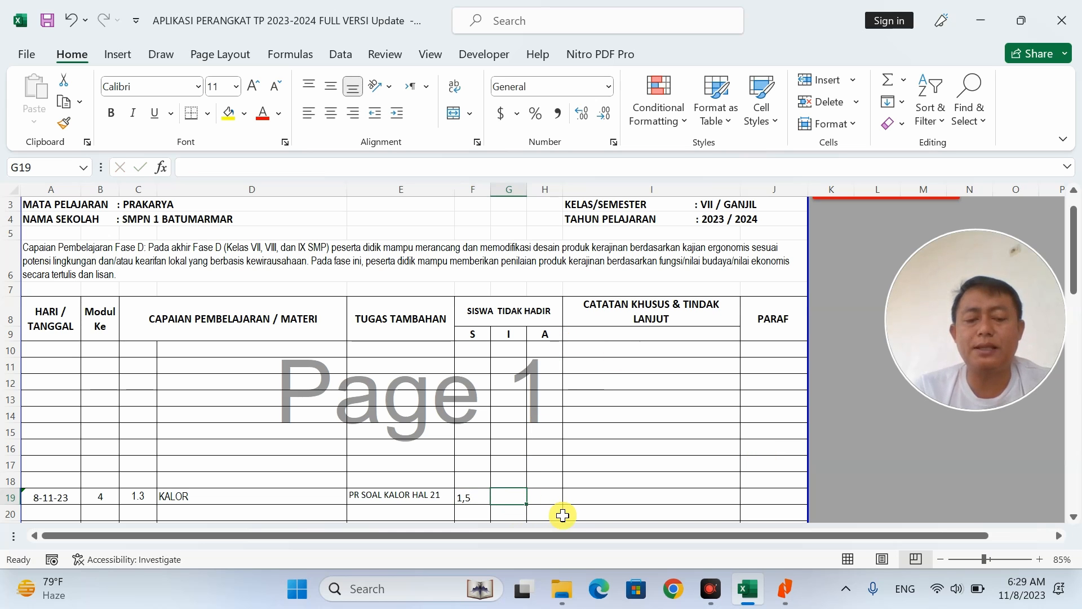
type("7")
left_click(596, 478)
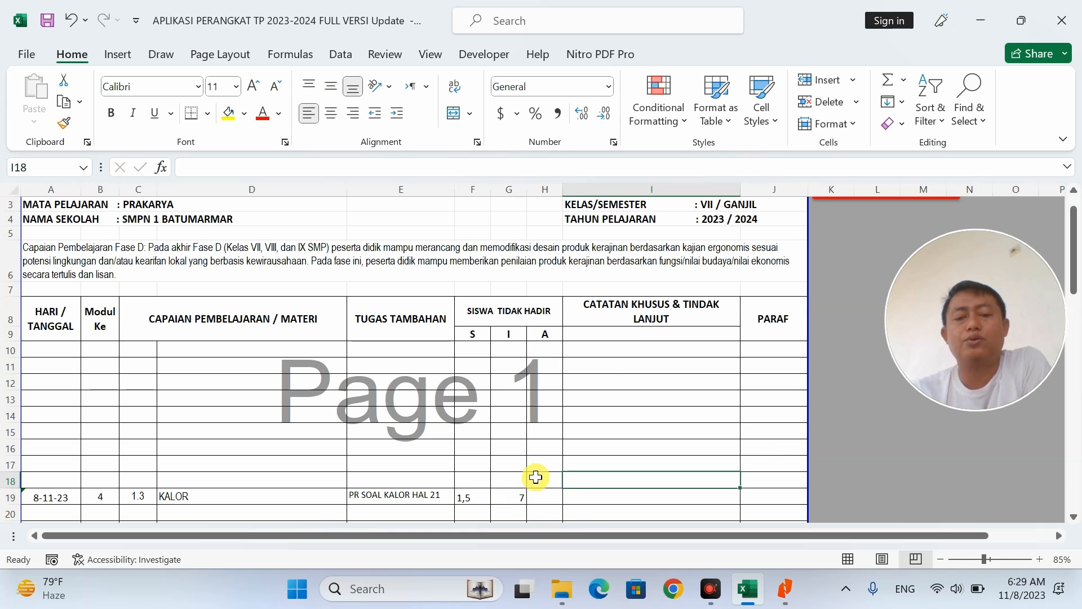
left_click(498, 495)
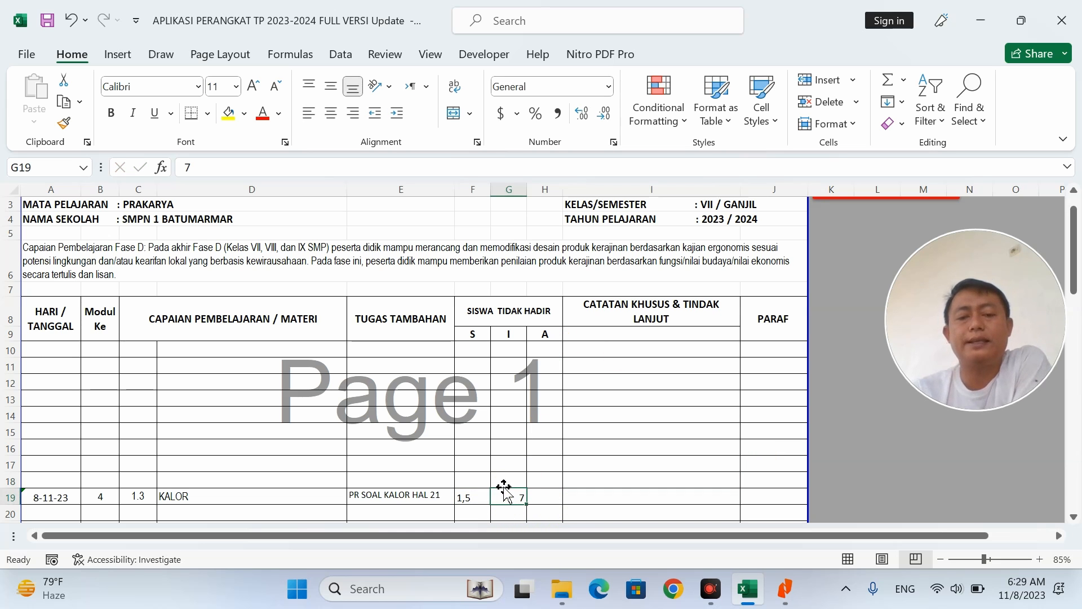
left_click(309, 113)
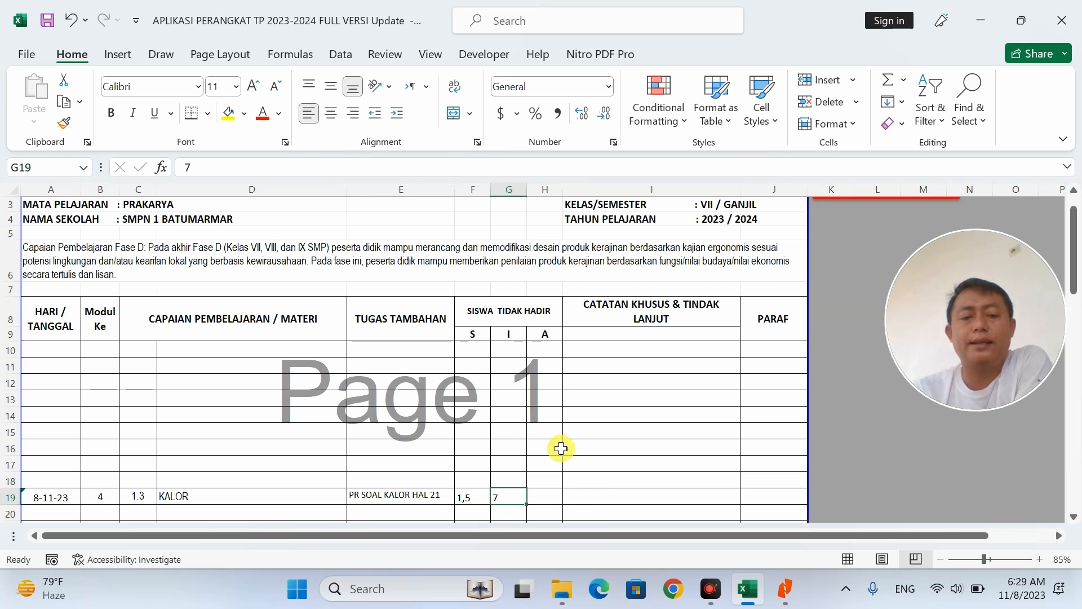
Step: Record 10 in the A column of Siswa Tidak Hadir for row 19 and left-align it
left_click(567, 481)
left_click(551, 495)
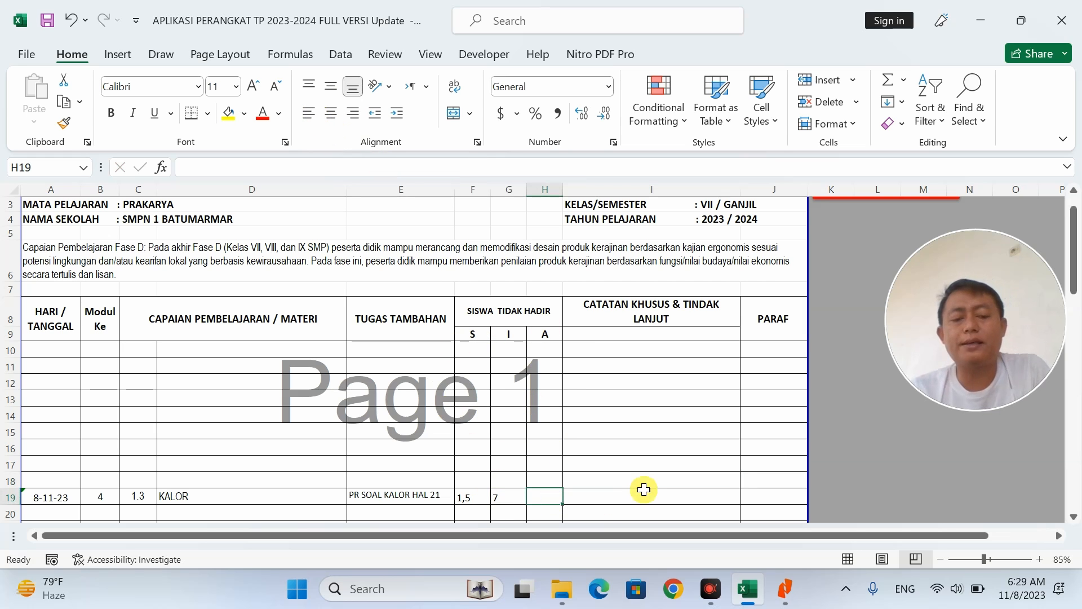
type("10")
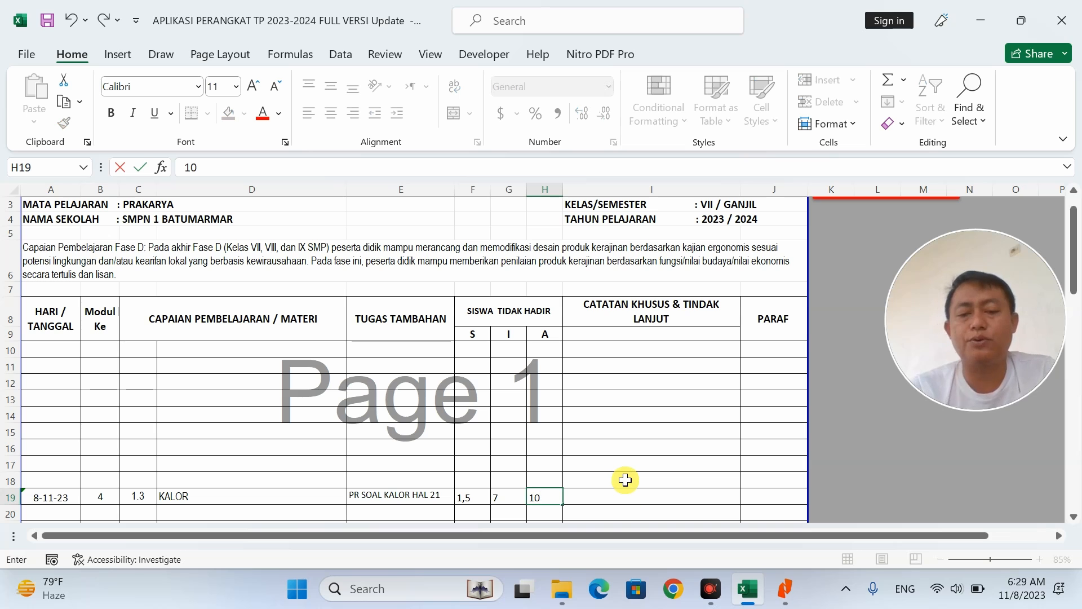
key("Return")
left_click(551, 497)
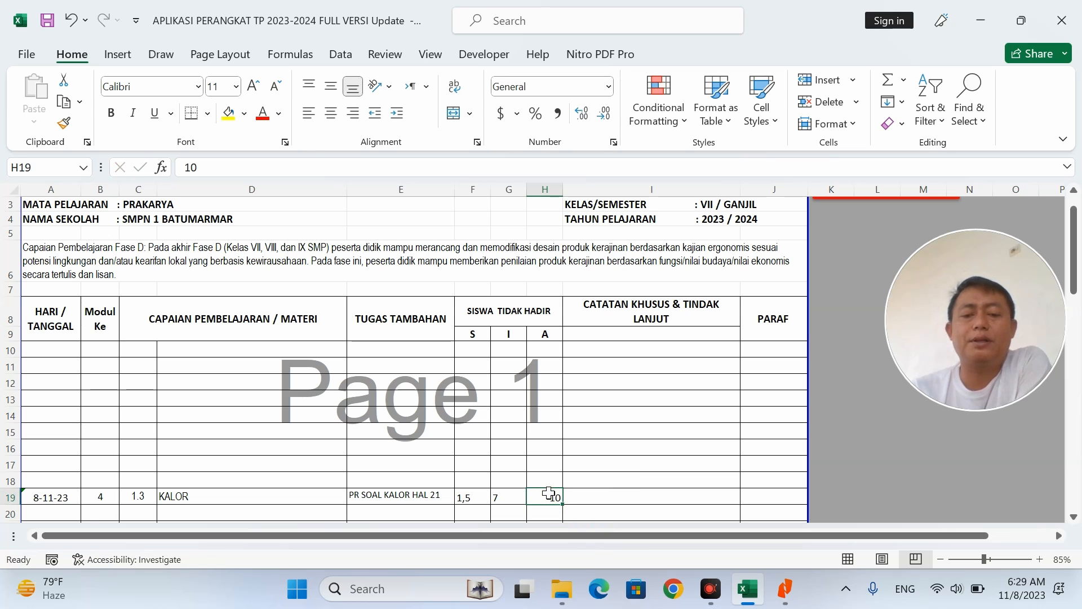
left_click(307, 115)
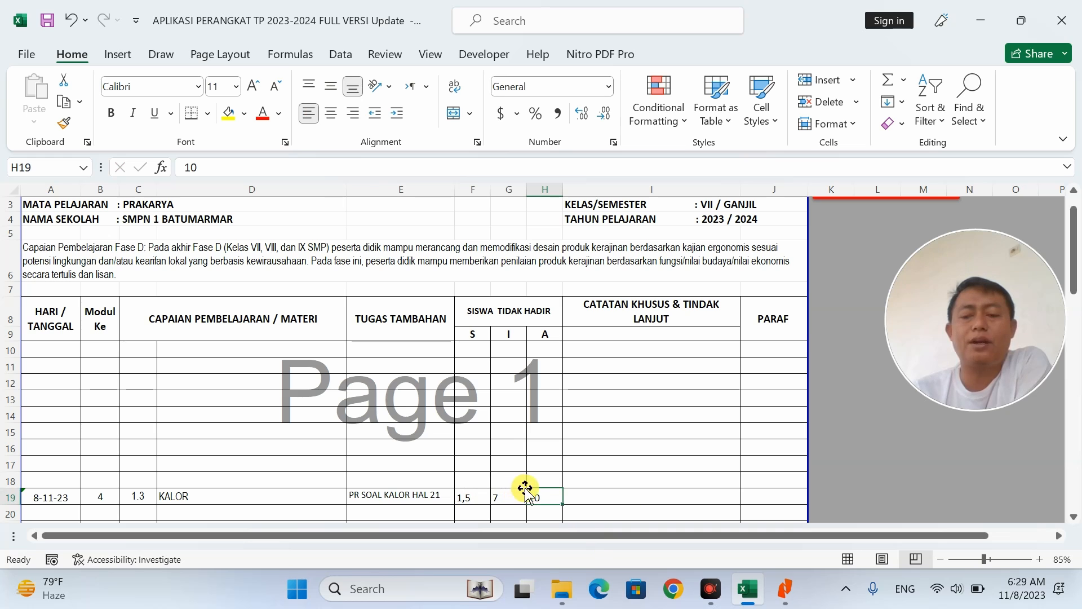
Step: Enter 3 Merokok as the Catatan Khusus & Tindak Lanjut note of row 19
left_click(677, 320)
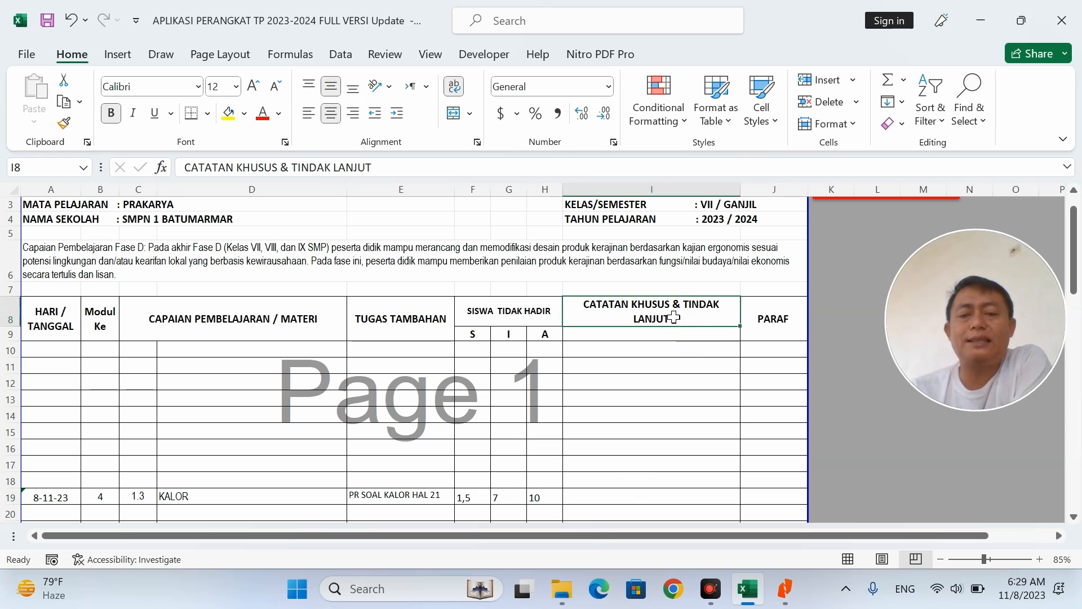
left_click(591, 499)
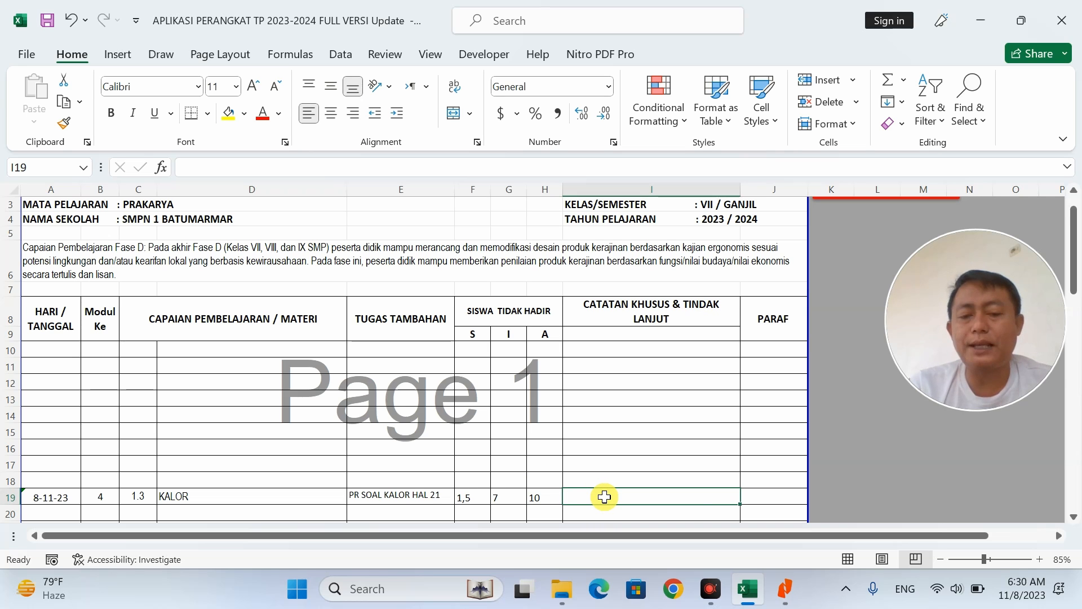
type("3")
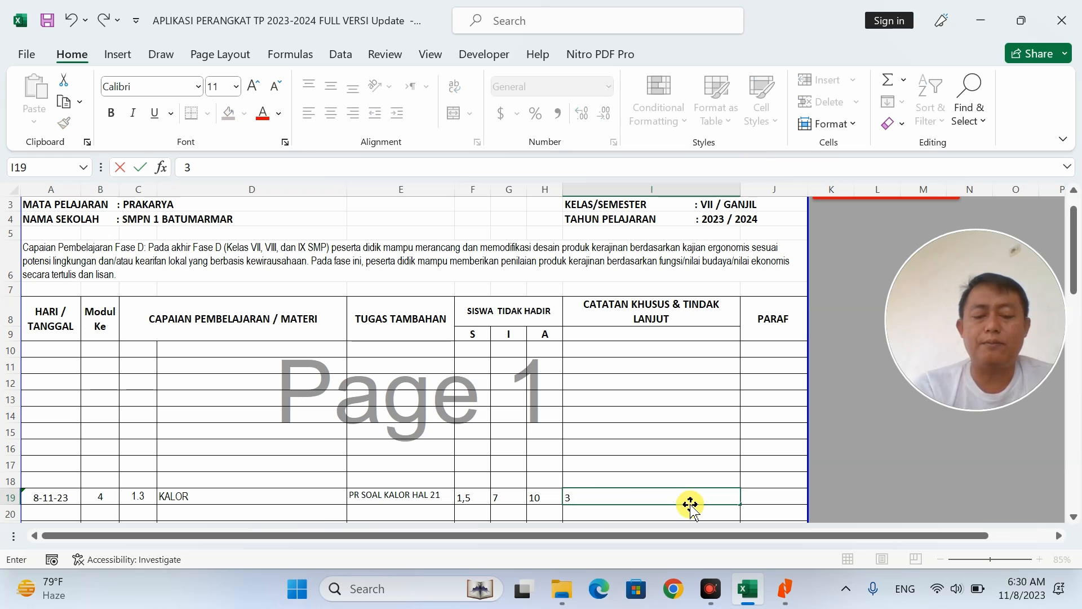
type(" M")
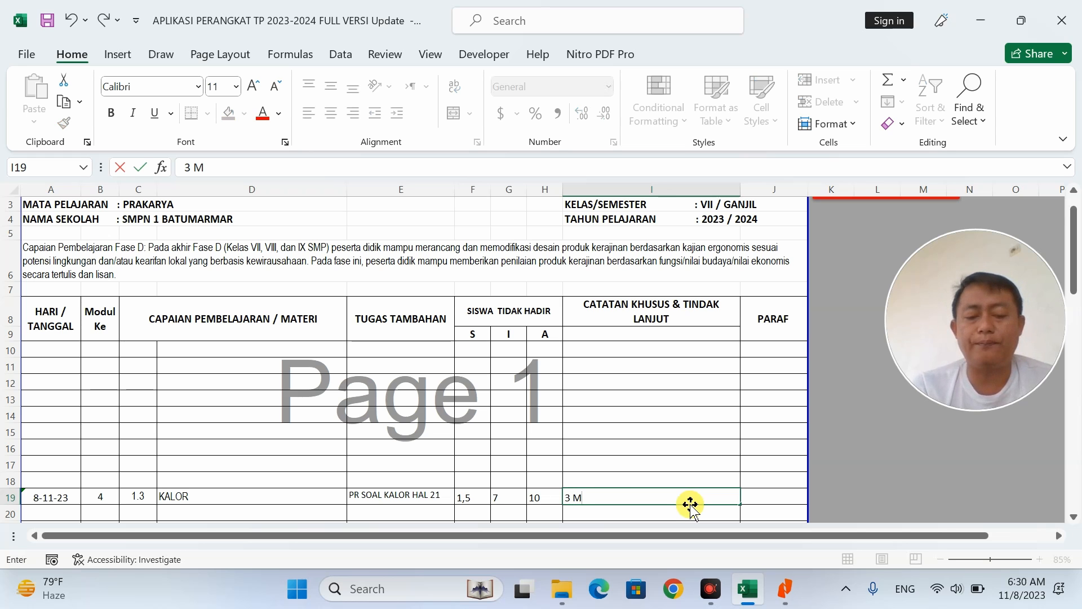
type("erokok")
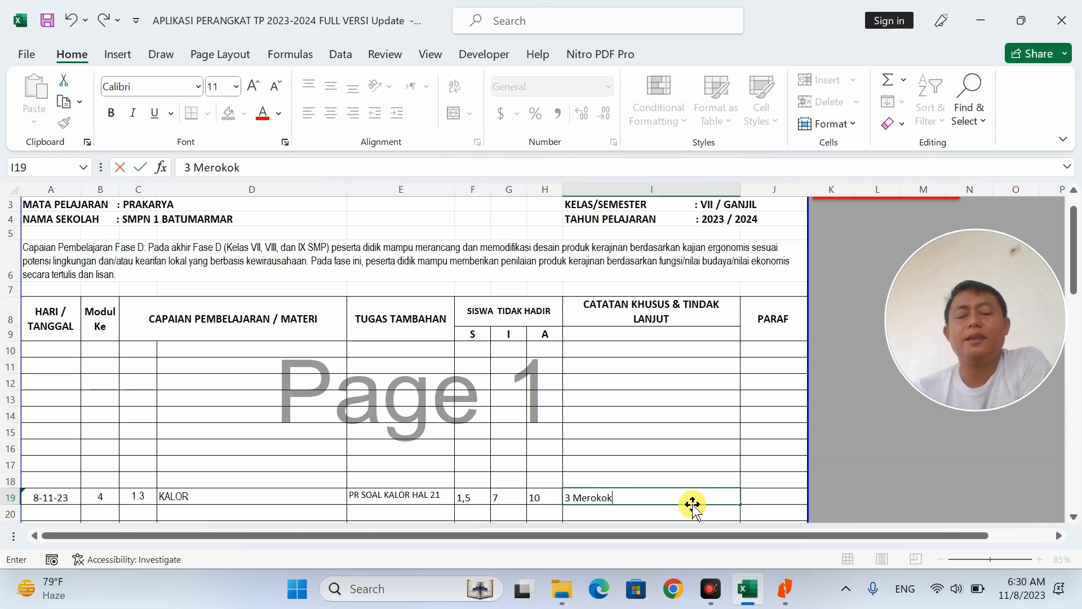
left_click(677, 456)
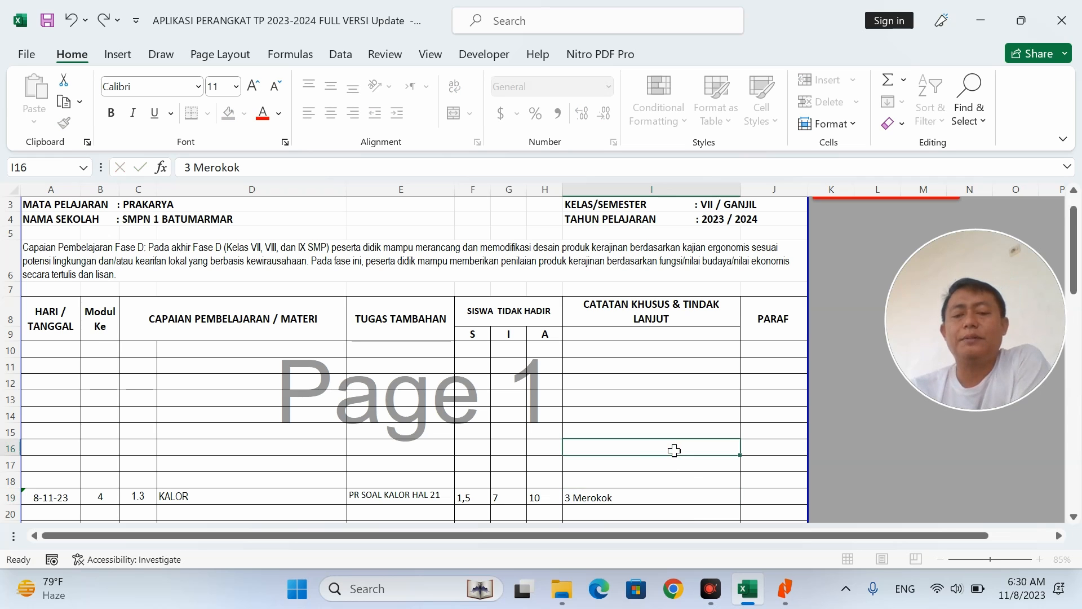
Step: Reword the special note in I19 to 3 Main HP
double_click(627, 495)
left_click_drag(584, 501, 730, 491)
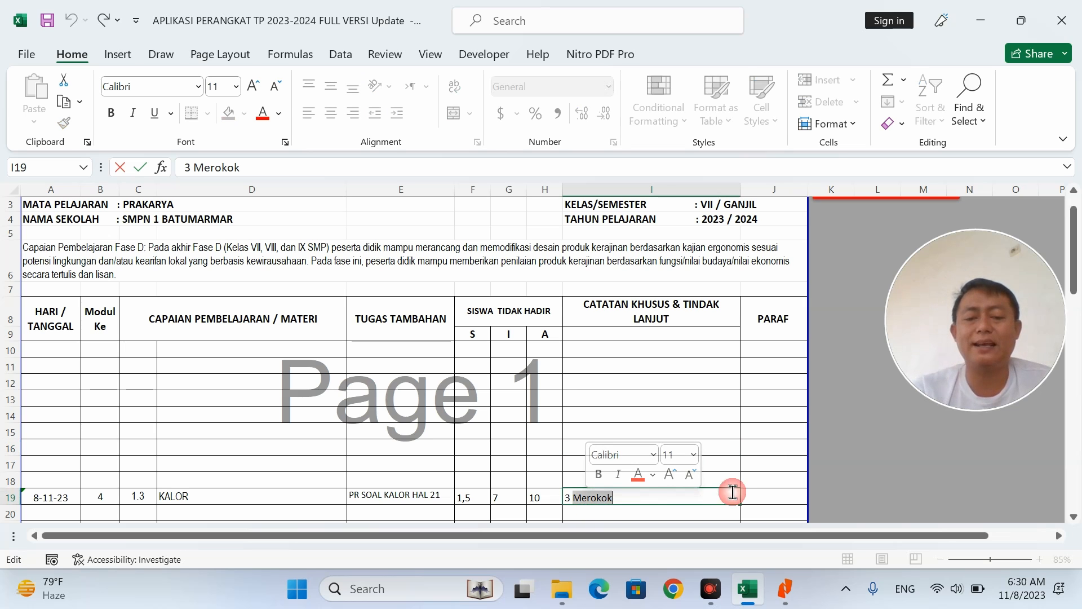
key("BackSpace")
type("ain HP")
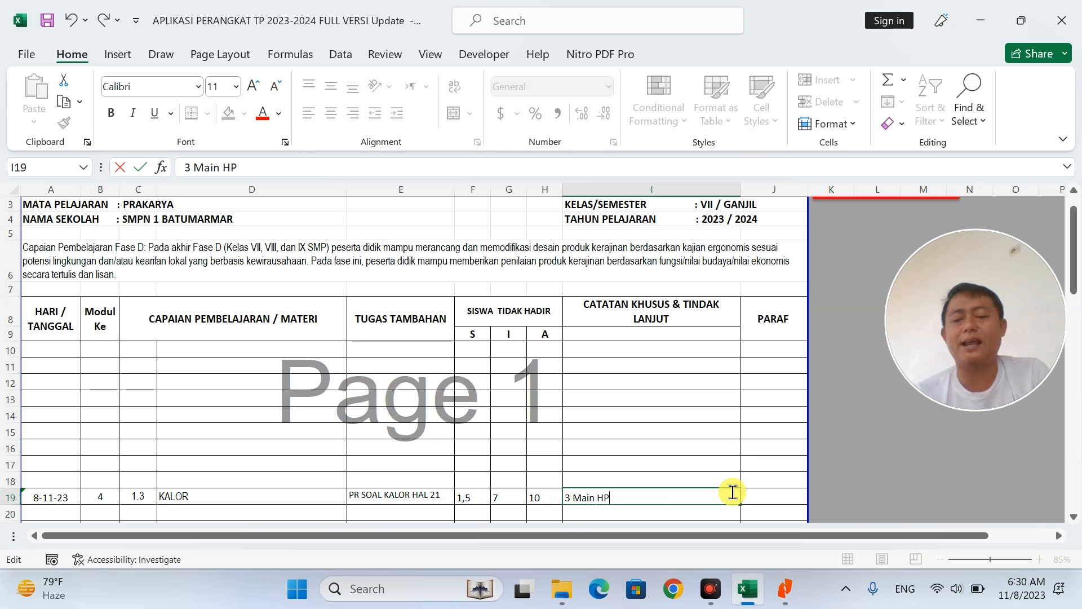
key("Return")
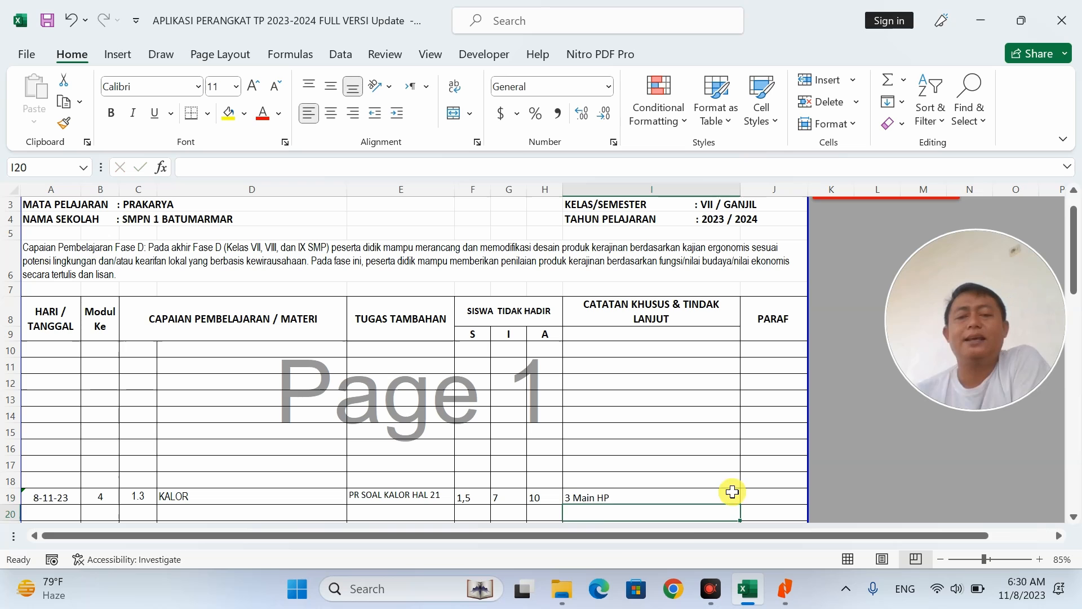
Step: Add the follow-up to the note in I19 so it reads 3 Main HP / Teguran 1, and check its wording
left_click(601, 495)
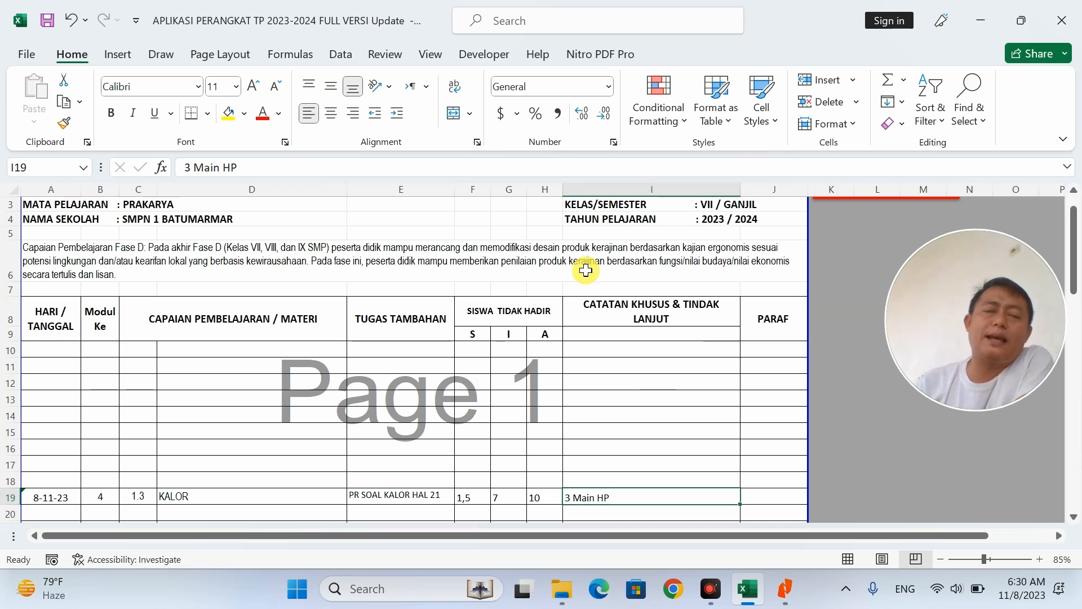
double_click(644, 497)
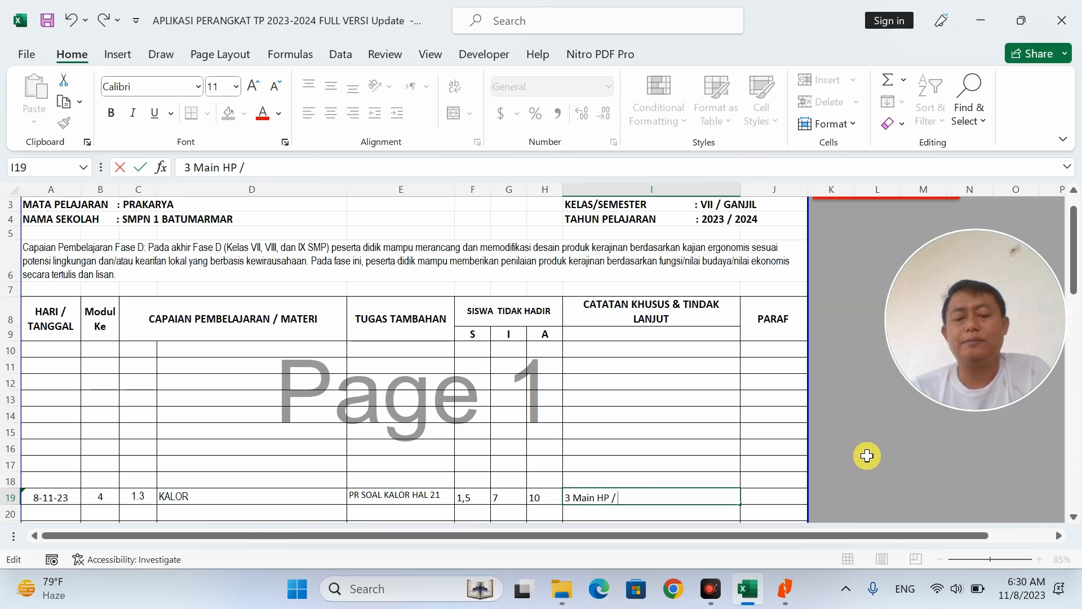
type("Teguran 1")
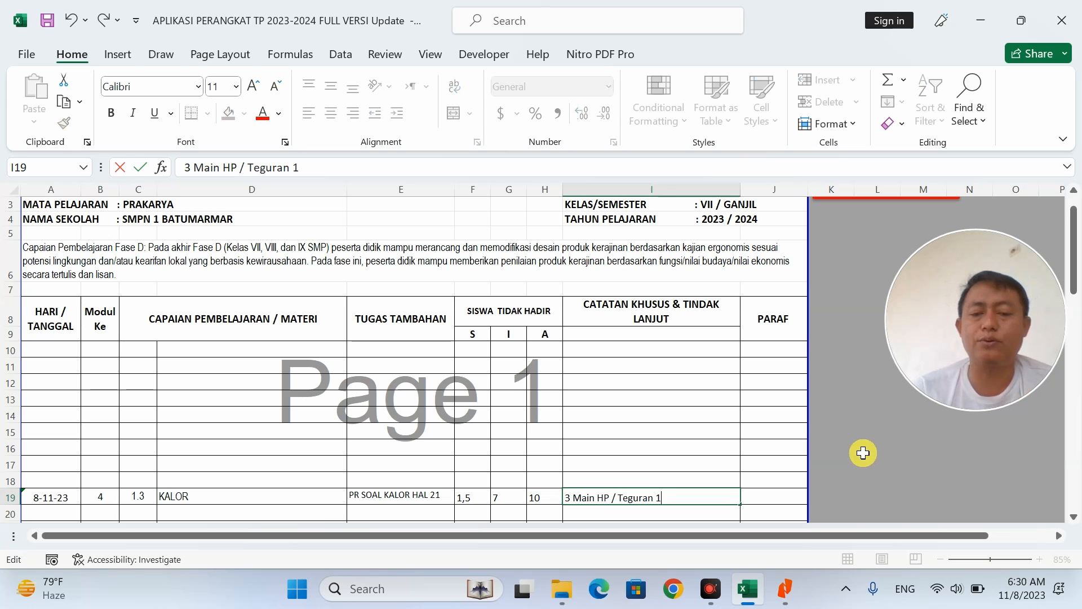
key("Return")
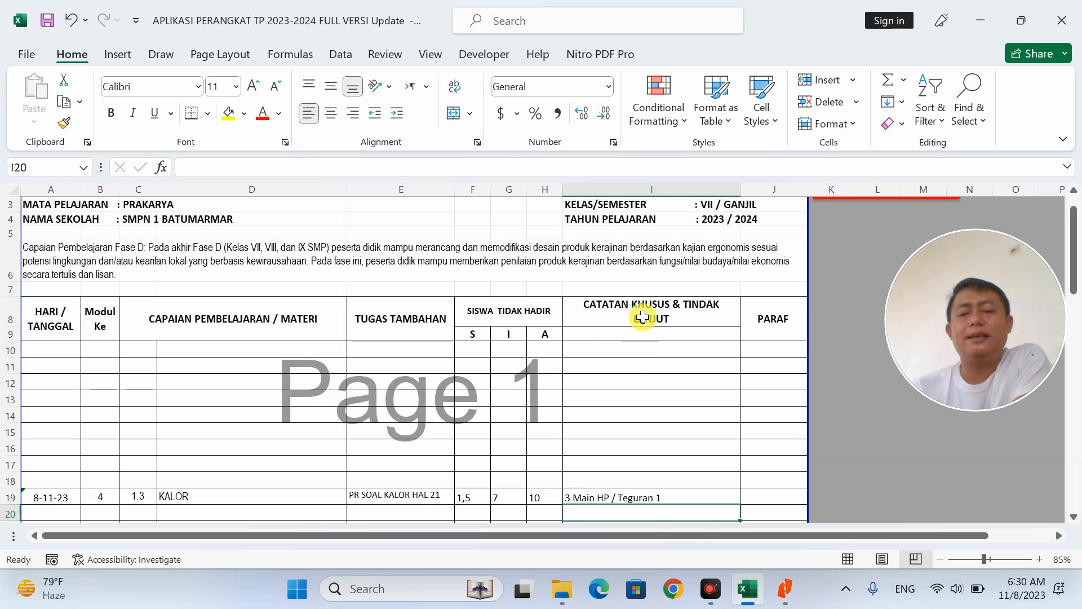
double_click(575, 498)
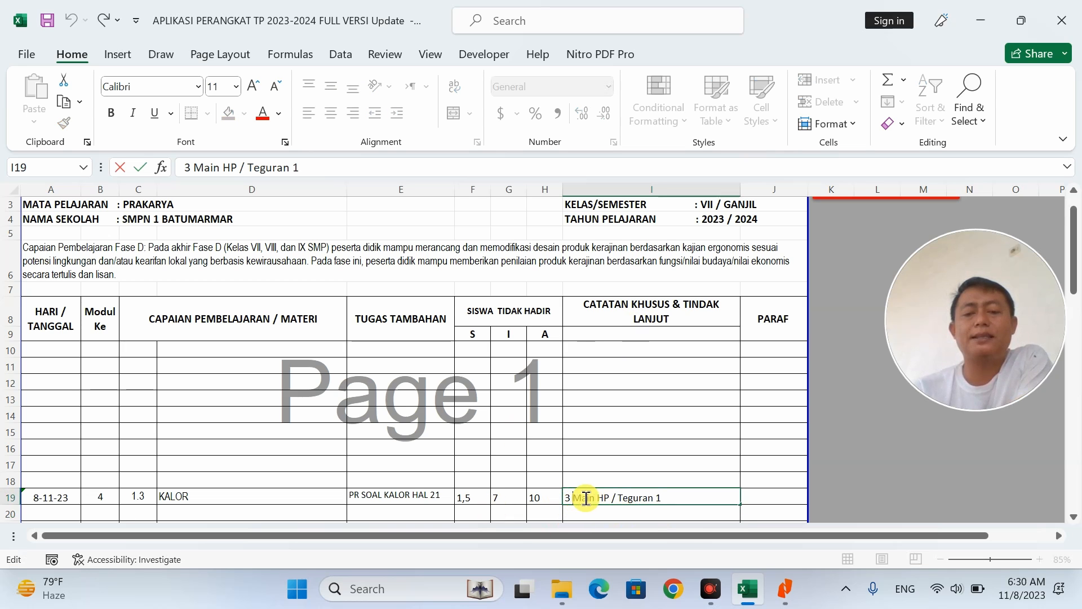
left_click(628, 499)
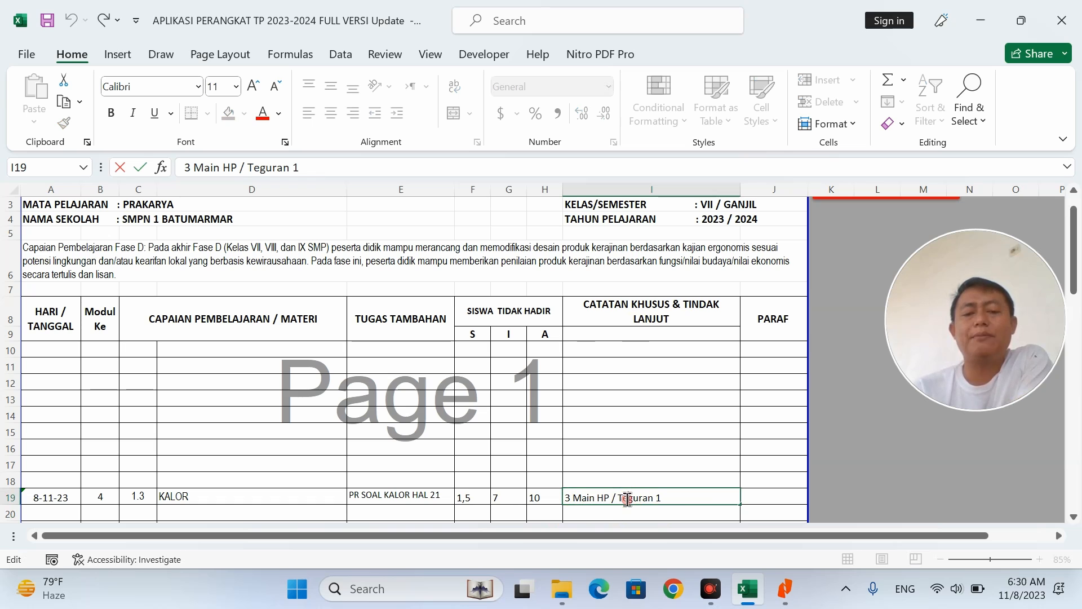
left_click(685, 498)
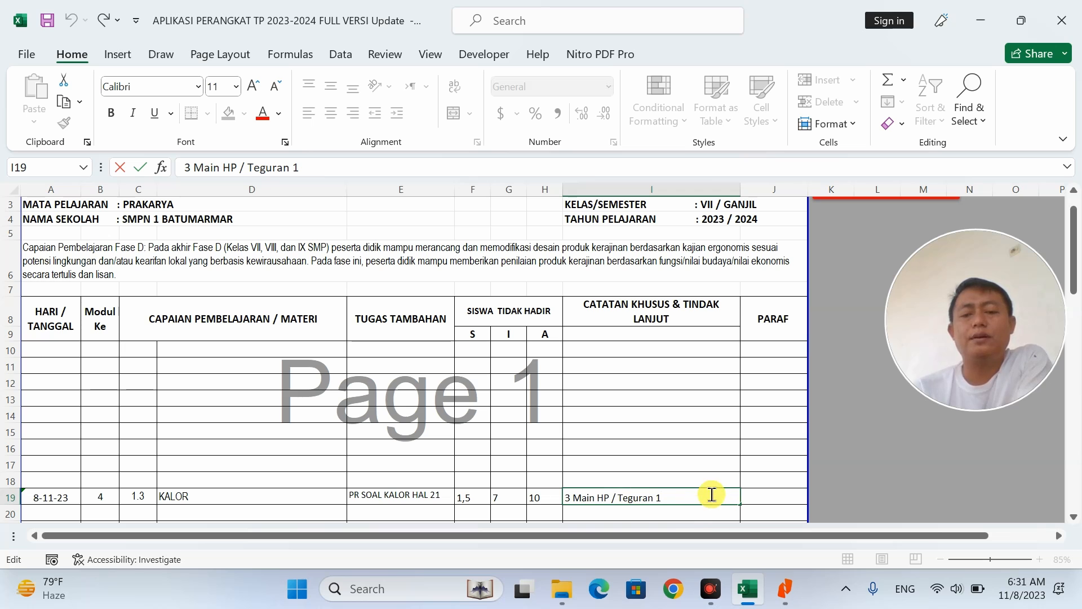
Step: Enter 11 Tidur / Nasehat as a second Catatan Khusus & Tindak Lanjut note in I20
left_click(657, 510)
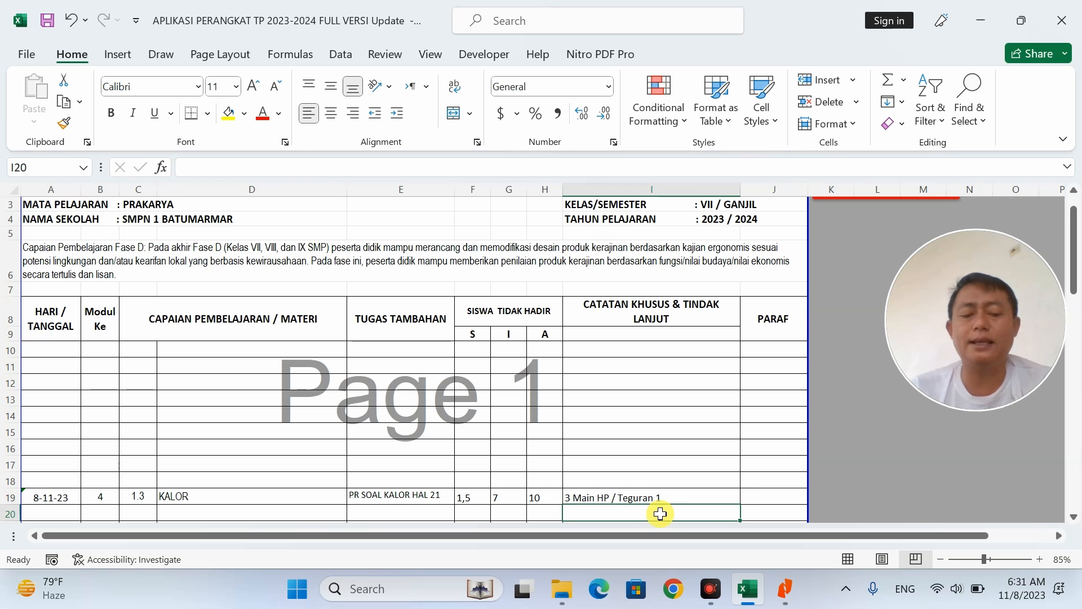
type("11")
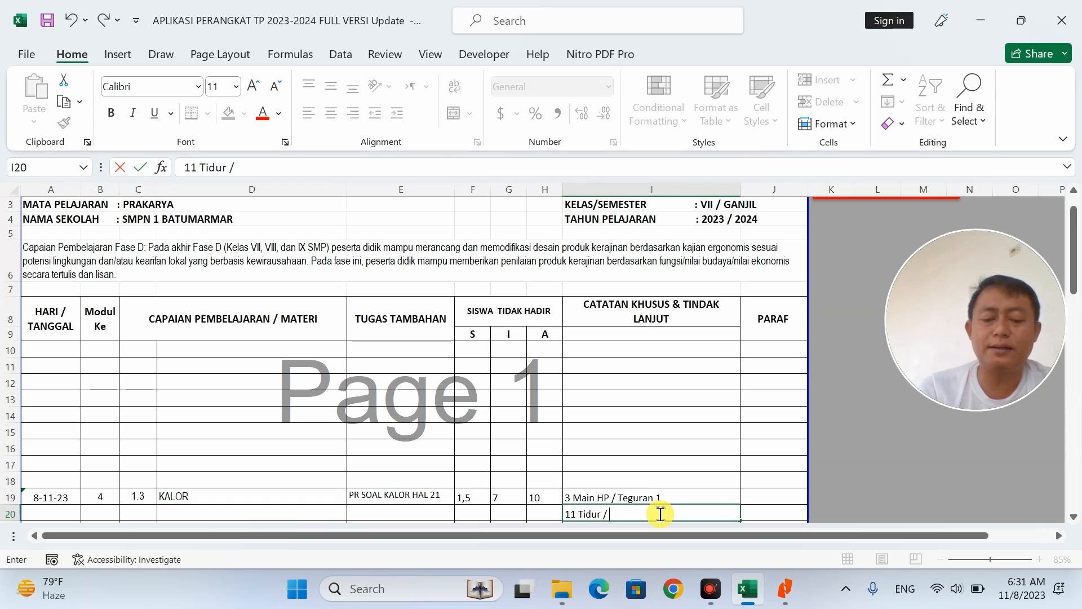
type("Tidur /")
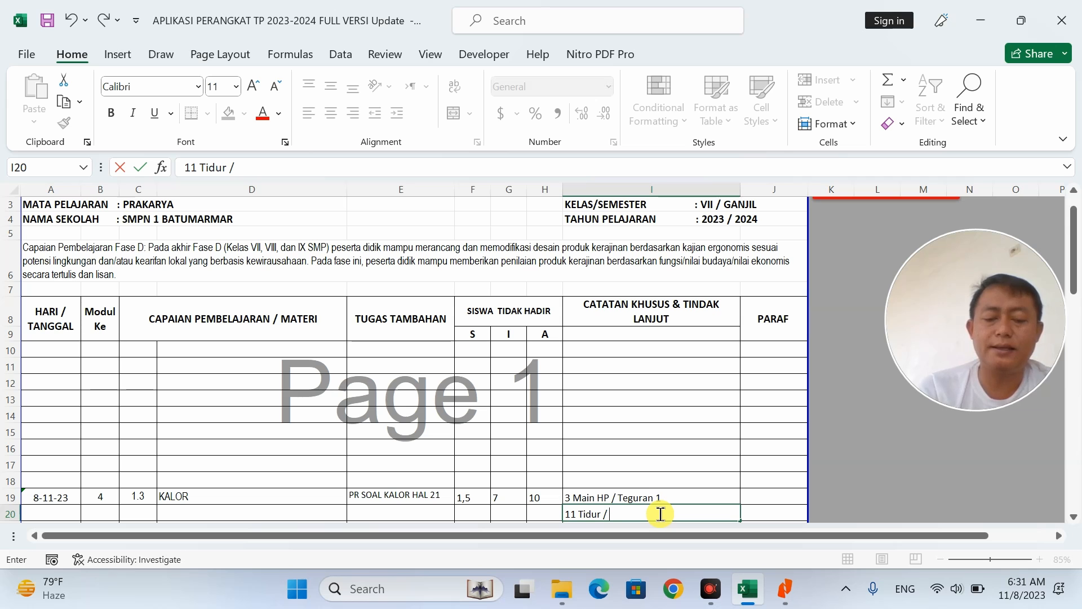
type(" Nasehat")
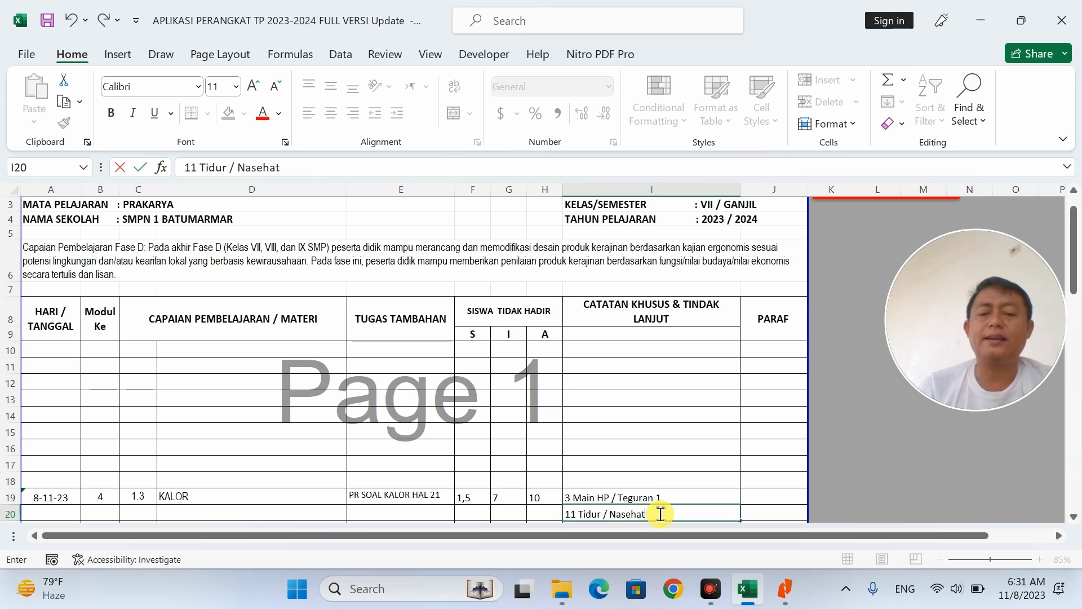
left_click(654, 416)
scroll(657, 361, "down", 1)
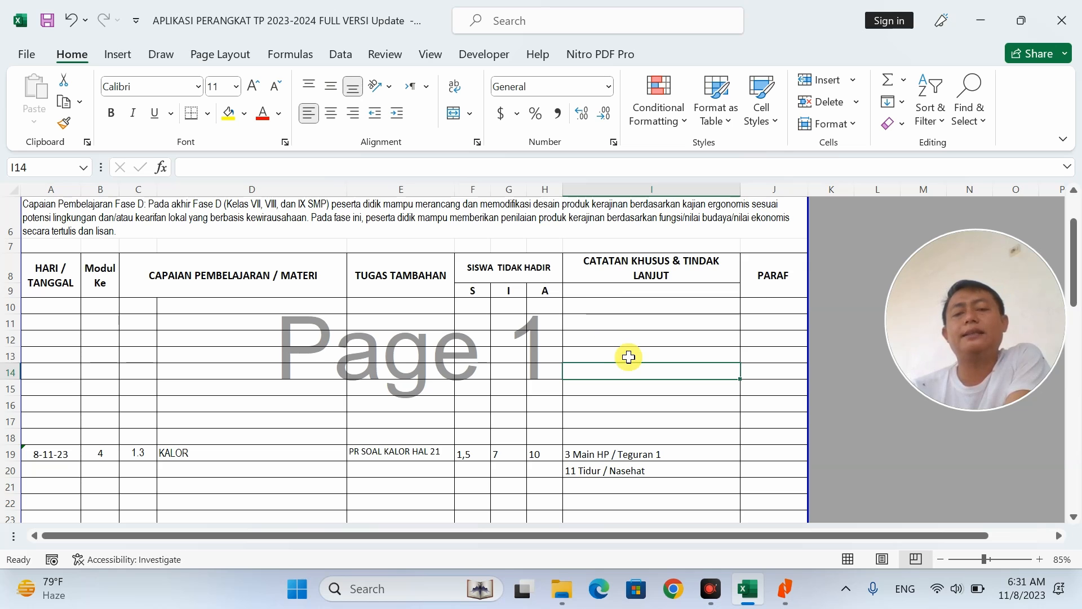
scroll(628, 357, "down", 2)
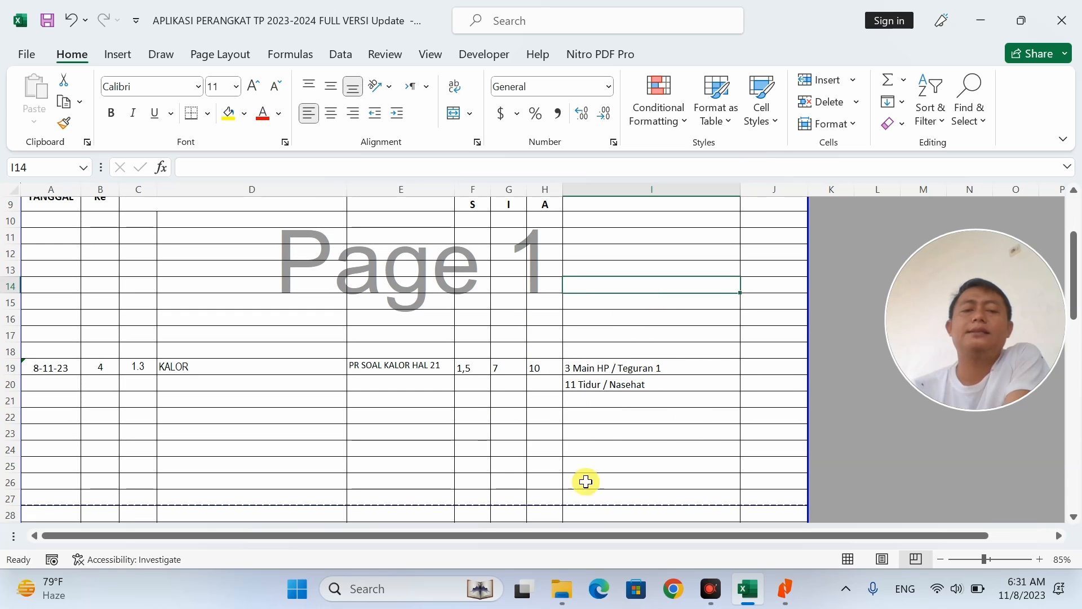